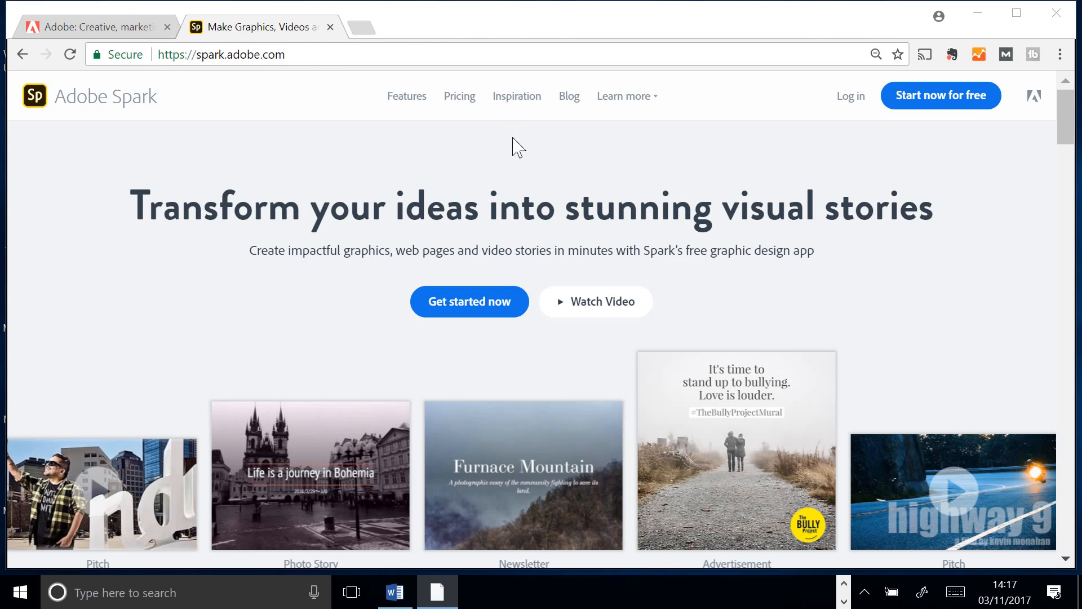
# Sign in to Spark with the Adobe ID account password and open the web story files folder
pyautogui.click(852, 101)
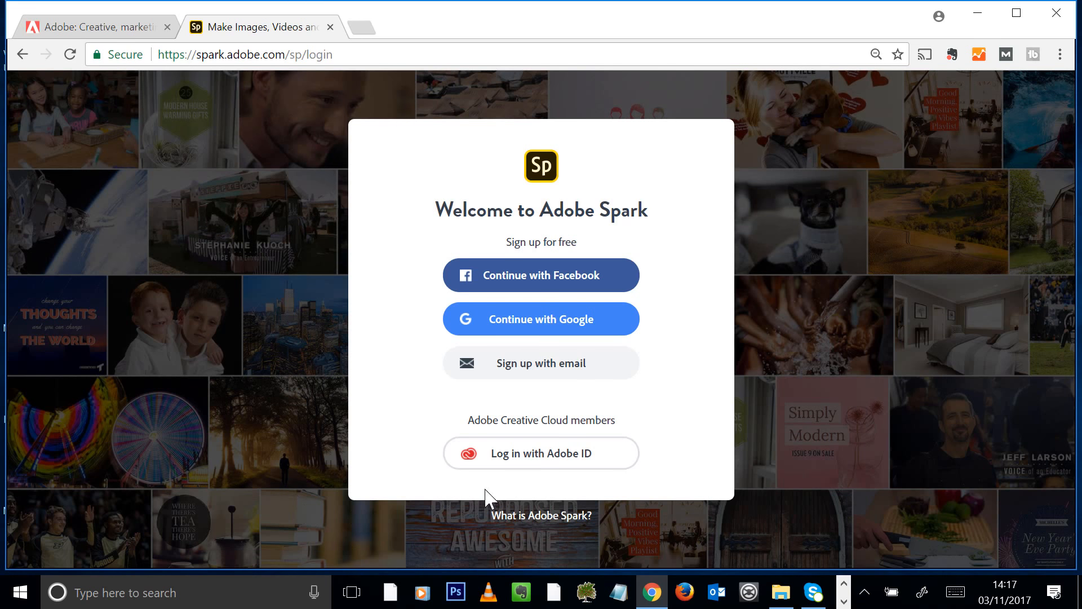
pyautogui.click(505, 467)
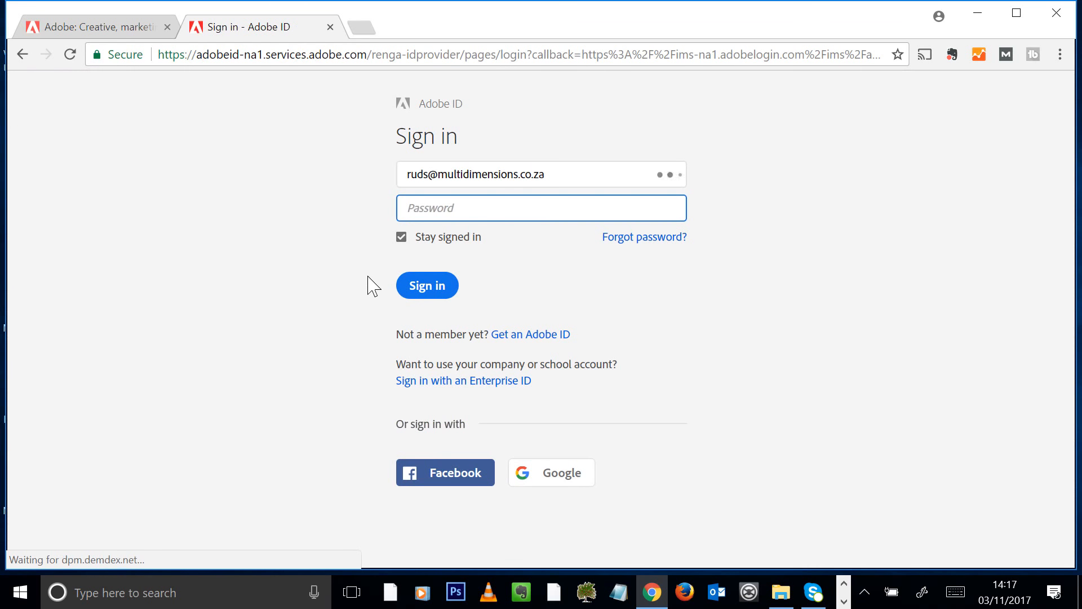
pyautogui.write('••')
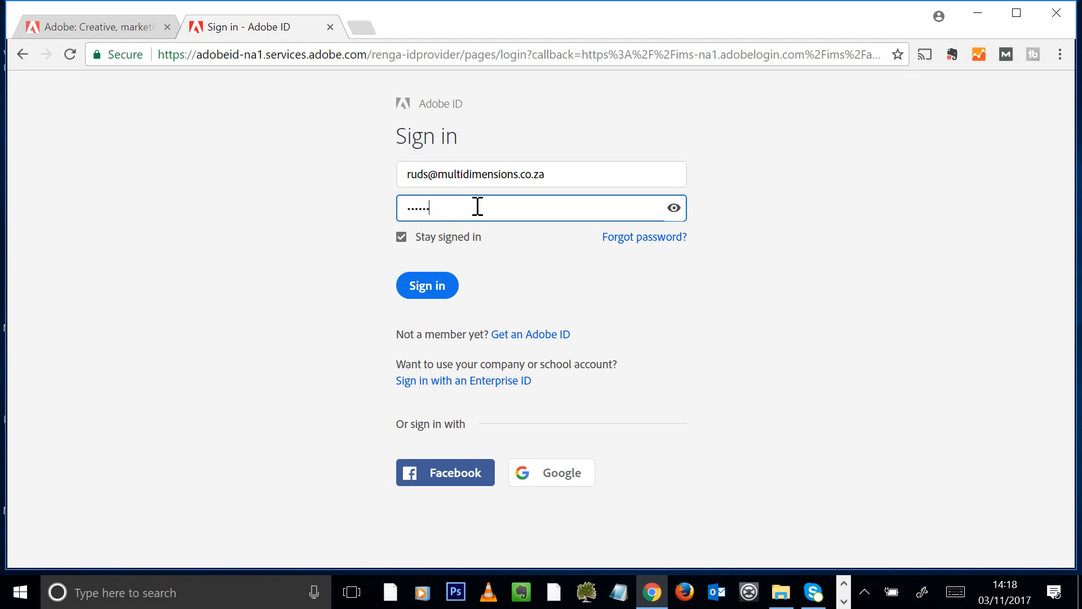
pyautogui.click(421, 291)
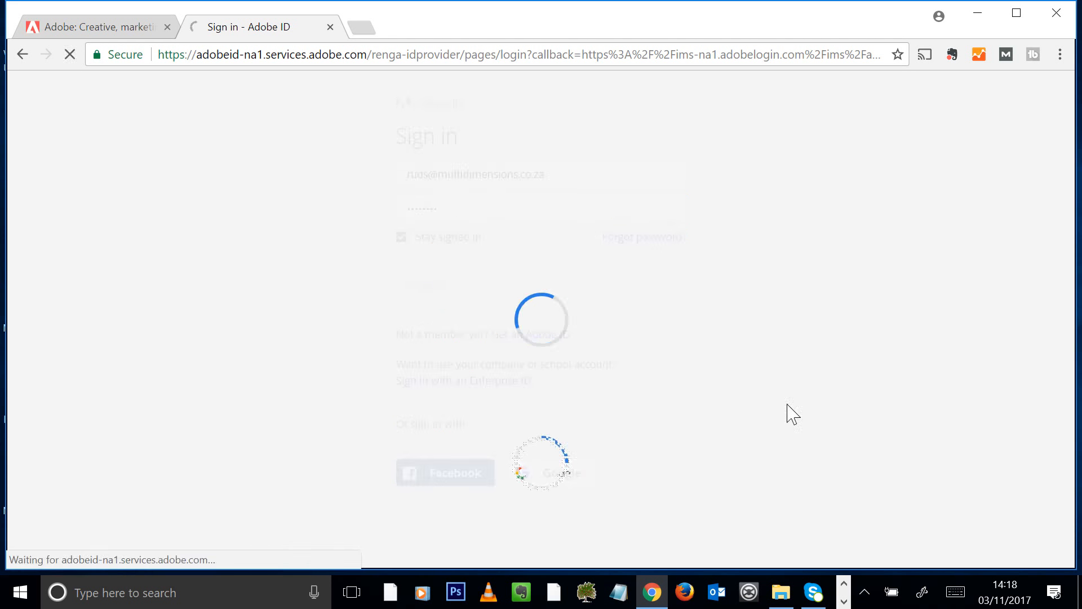
pyautogui.click(782, 591)
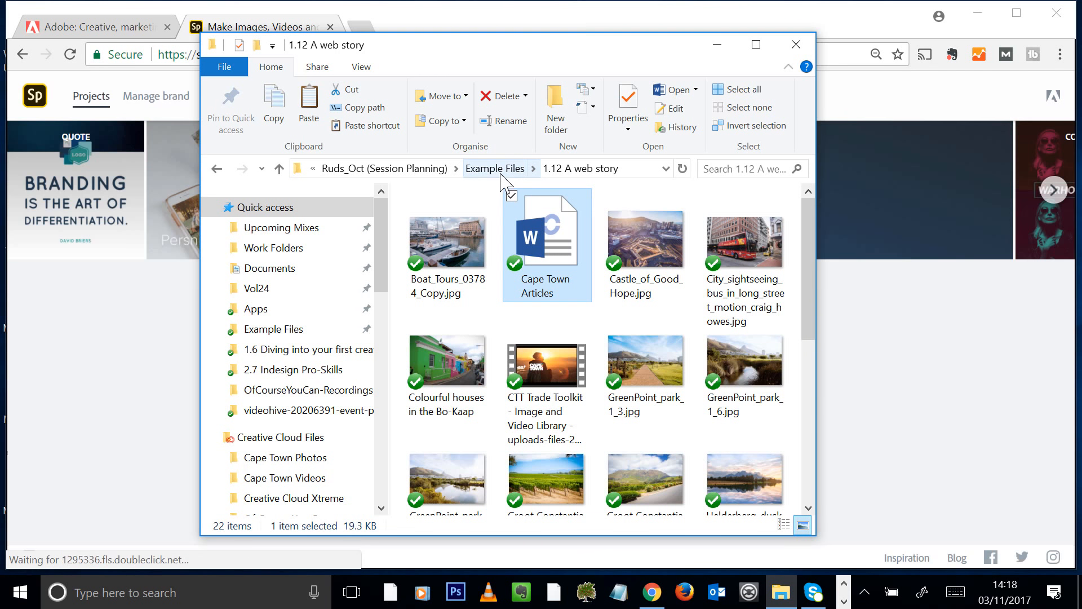
# Open 1.12 A web story from Example Files, browse its Cape Town photos and video, then return to Spark
pyautogui.click(502, 170)
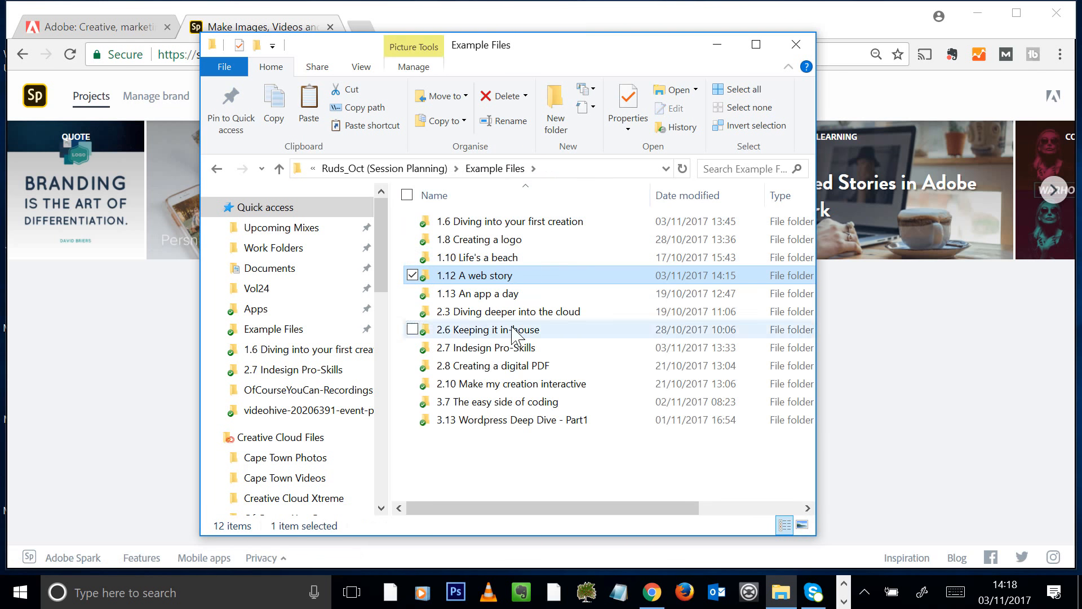
pyautogui.doubleClick(506, 277)
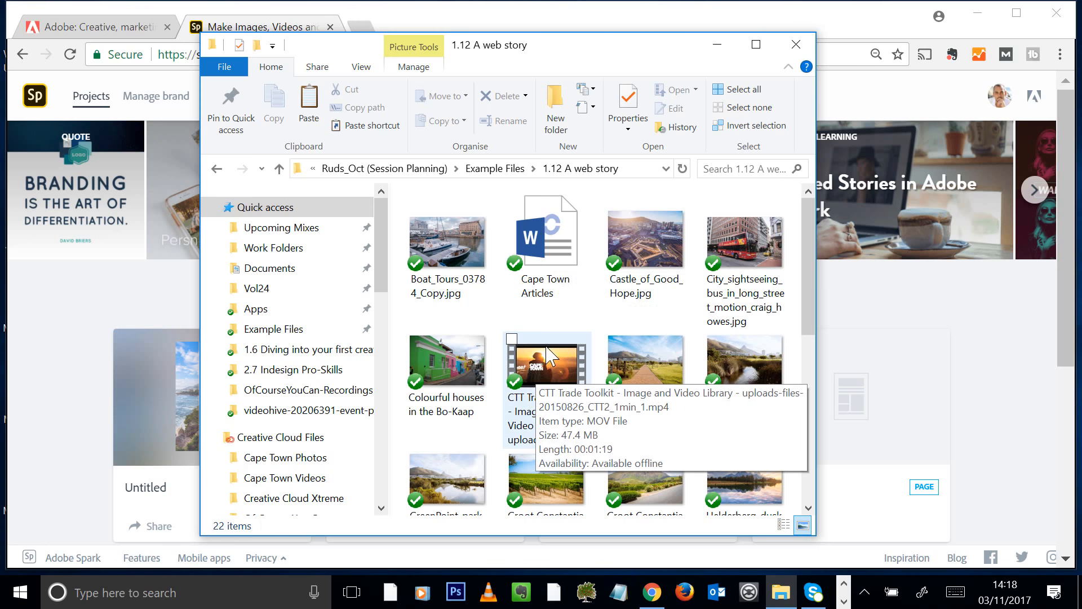
pyautogui.scroll(-1, 796, 260)
pyautogui.scroll(-5, 797, 269)
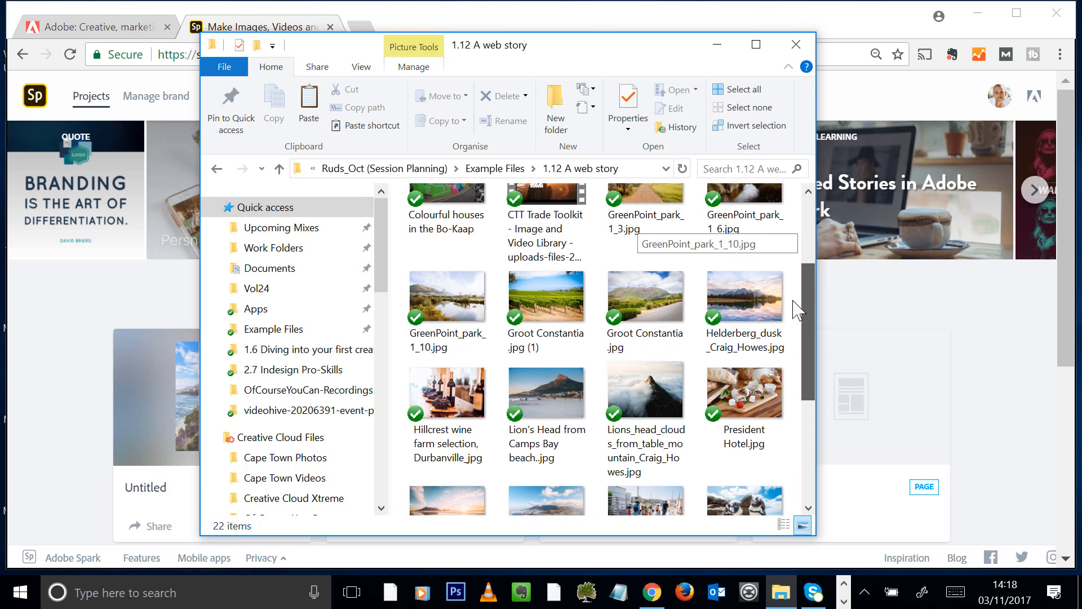
pyautogui.scroll(6, 791, 226)
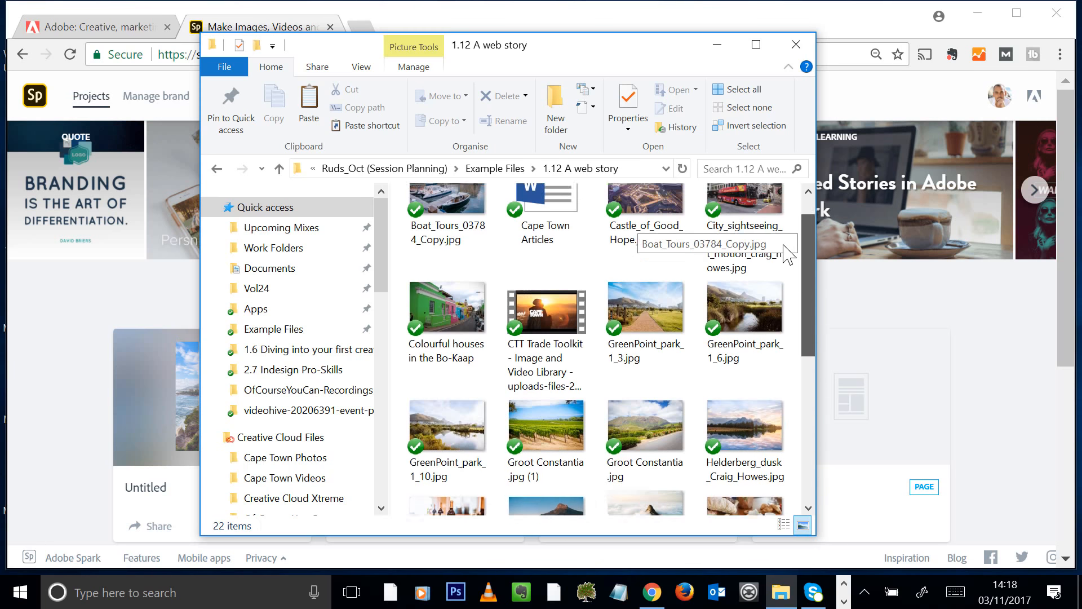
pyautogui.click(443, 23)
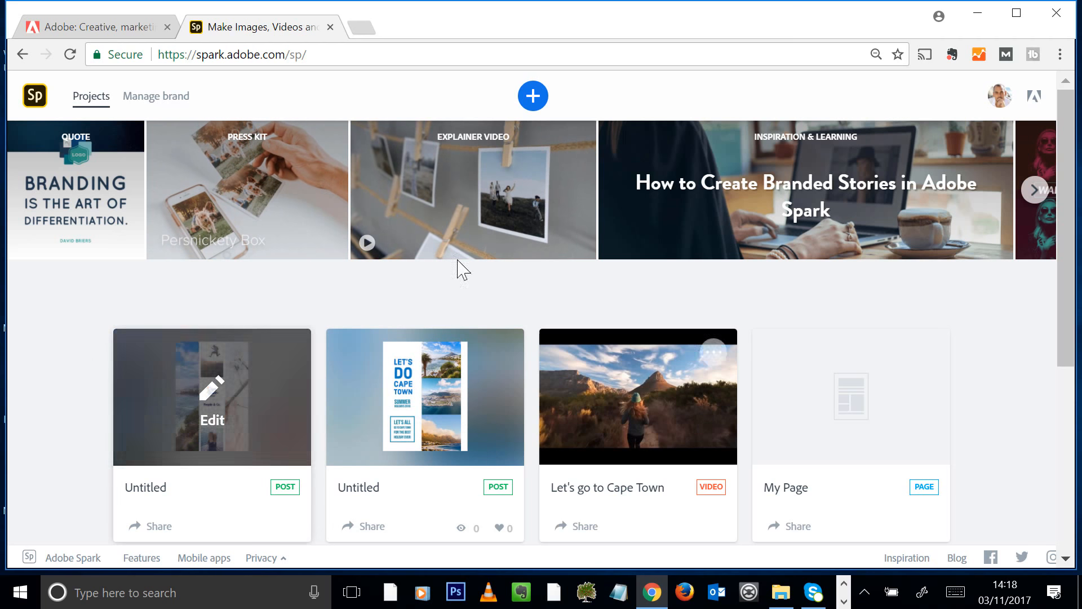
# Create a new blank Page project from the + menu
pyautogui.click(534, 99)
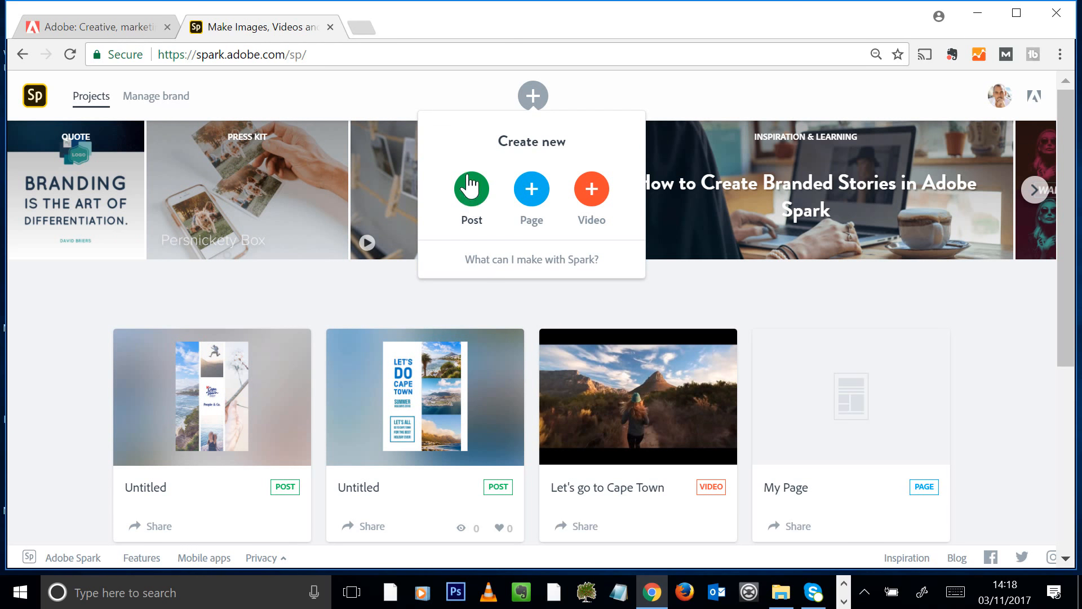
pyautogui.click(540, 194)
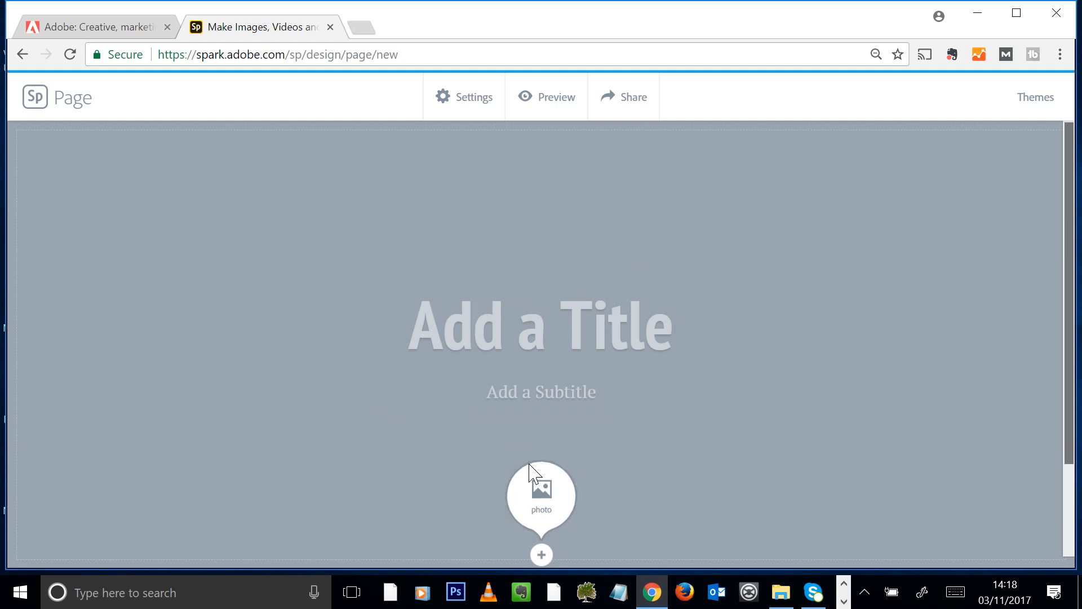
# Apply the Baldwin theme from the Spark Themes list to the page
pyautogui.scroll(-3, 630, 510)
pyautogui.click(1036, 102)
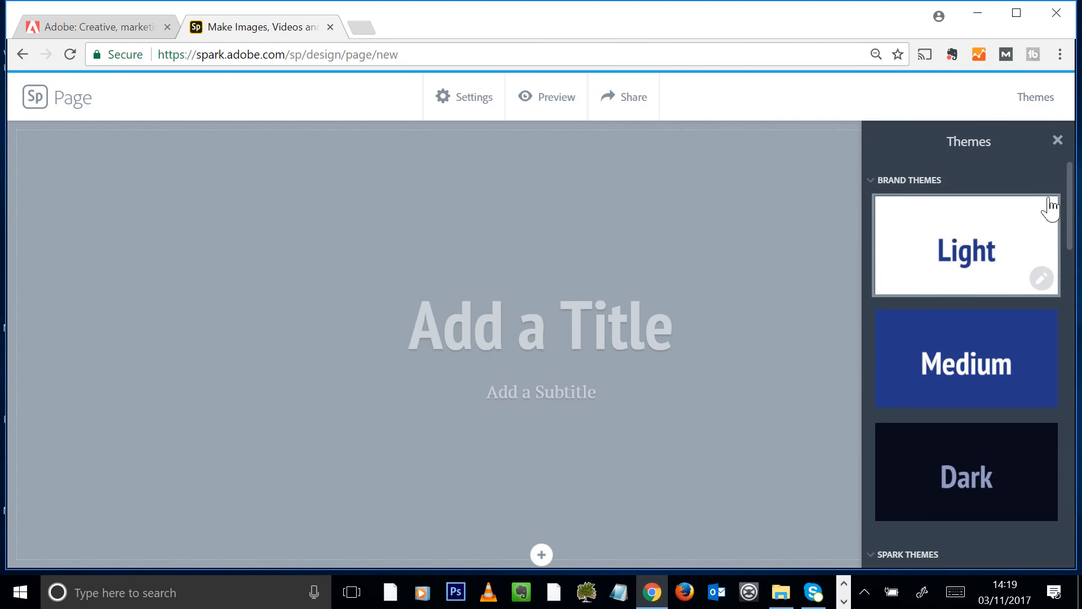
pyautogui.moveTo(1072, 188); pyautogui.dragTo(1042, 175)
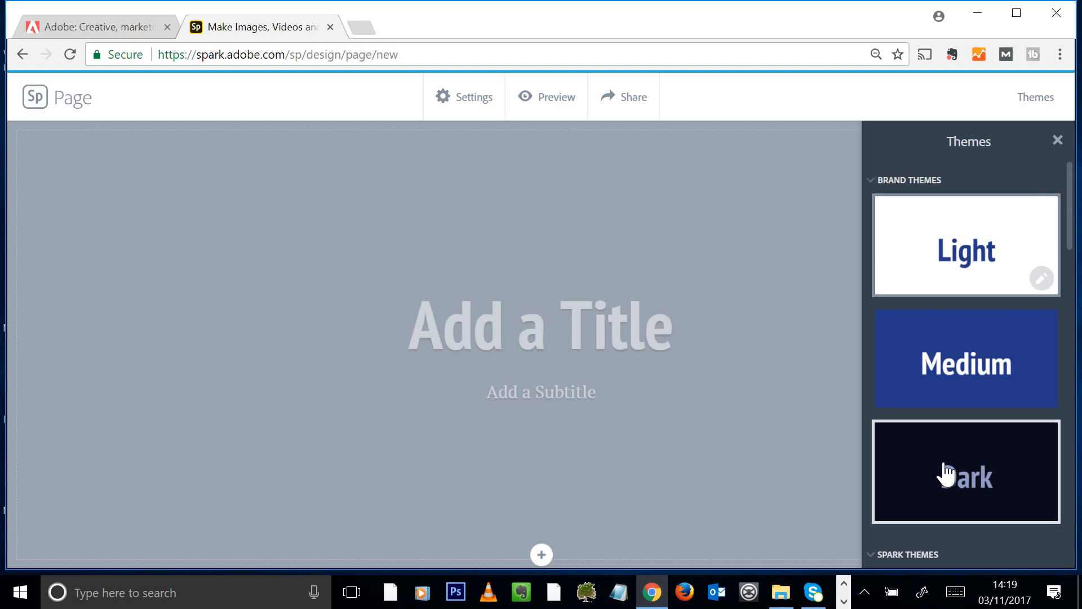
pyautogui.moveTo(1073, 229); pyautogui.dragTo(1046, 426)
pyautogui.click(974, 362)
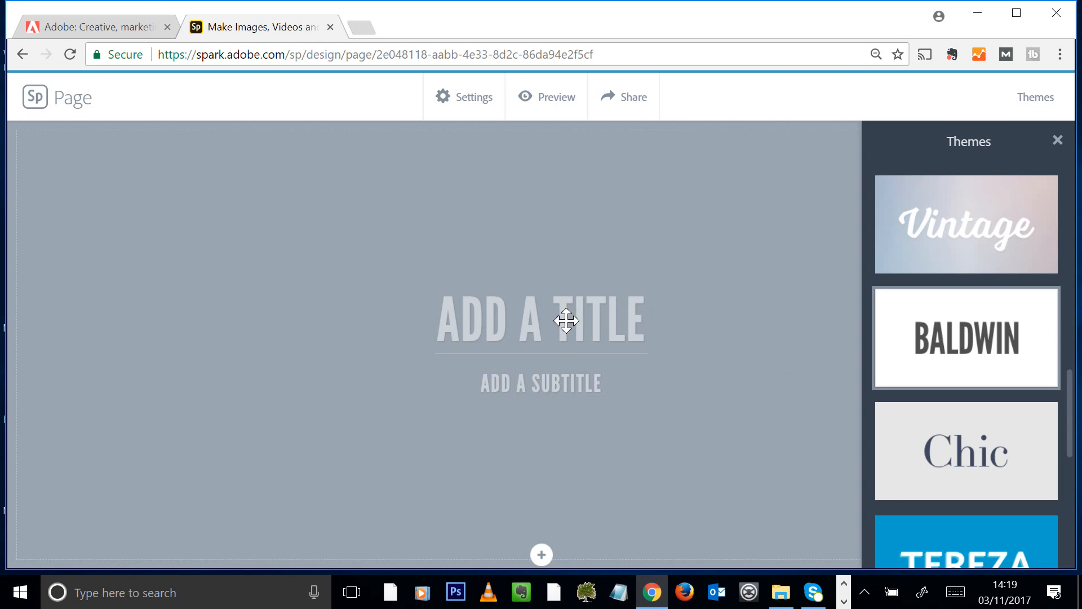
pyautogui.click(566, 321)
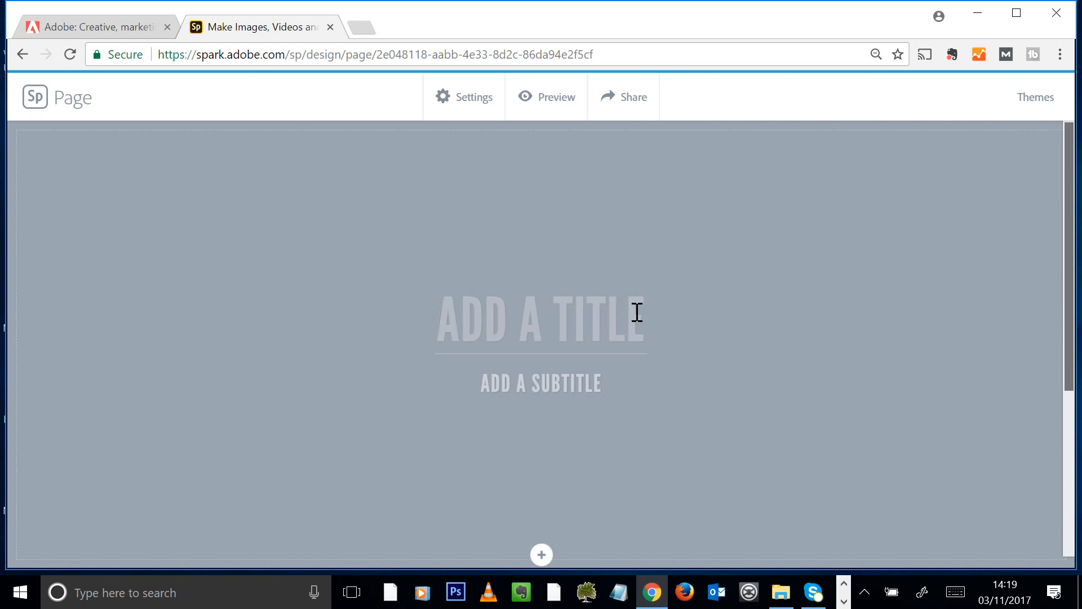
# Type title 'CAPE TOWN - HOLIDAY DESTINATION 2018' and subtitle 'LET'S VISIT THE MOST BEAUTIFUL PLACE IN THE WORLD'
pyautogui.write('CAPE T')
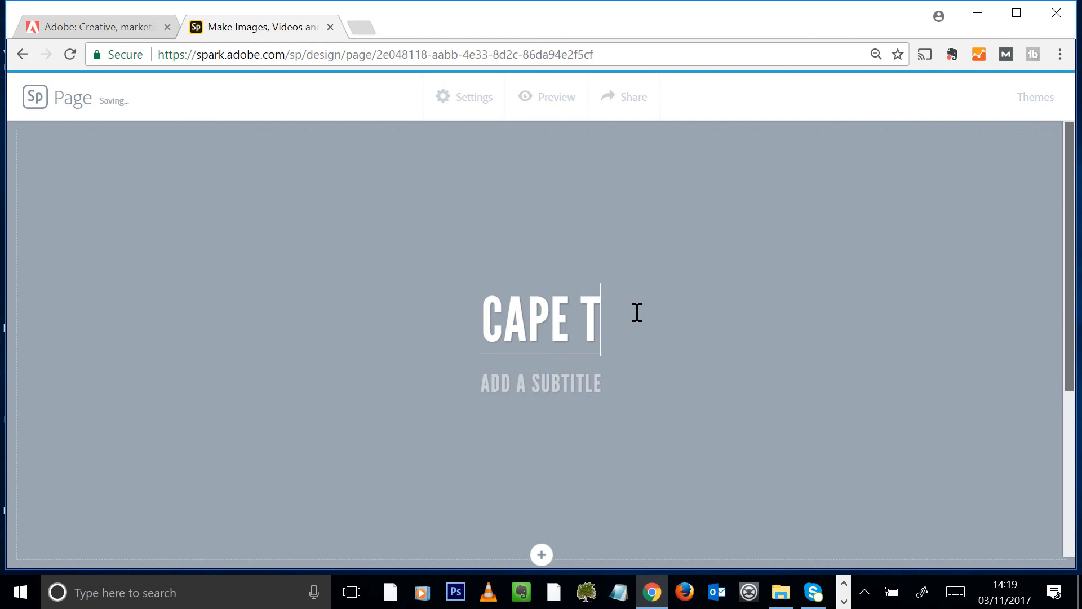
pyautogui.write('OWN - H')
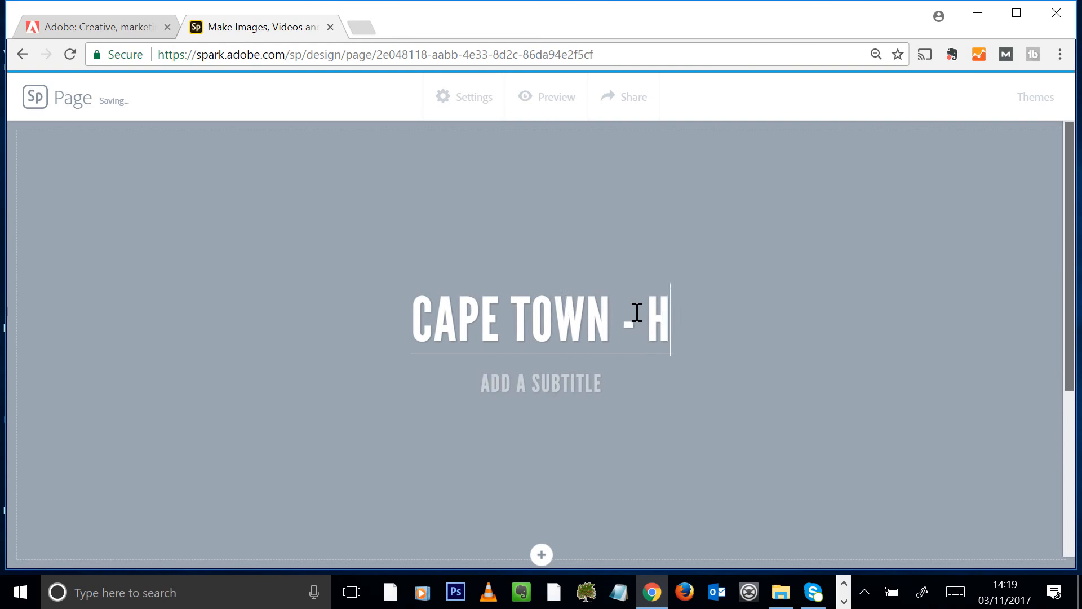
pyautogui.write('OLIDAY')
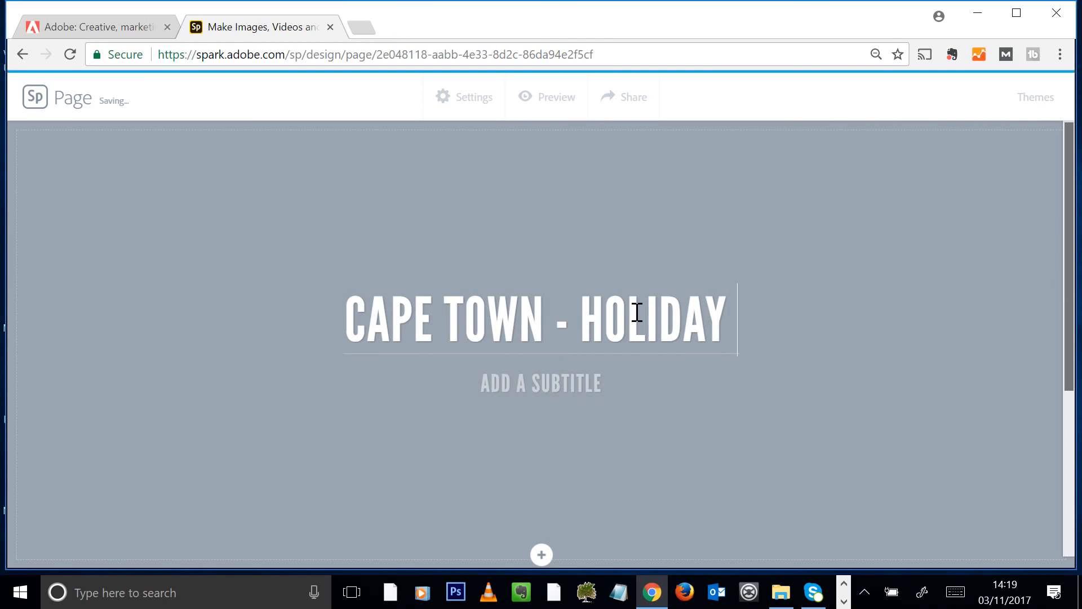
pyautogui.write(' DESTINATI')
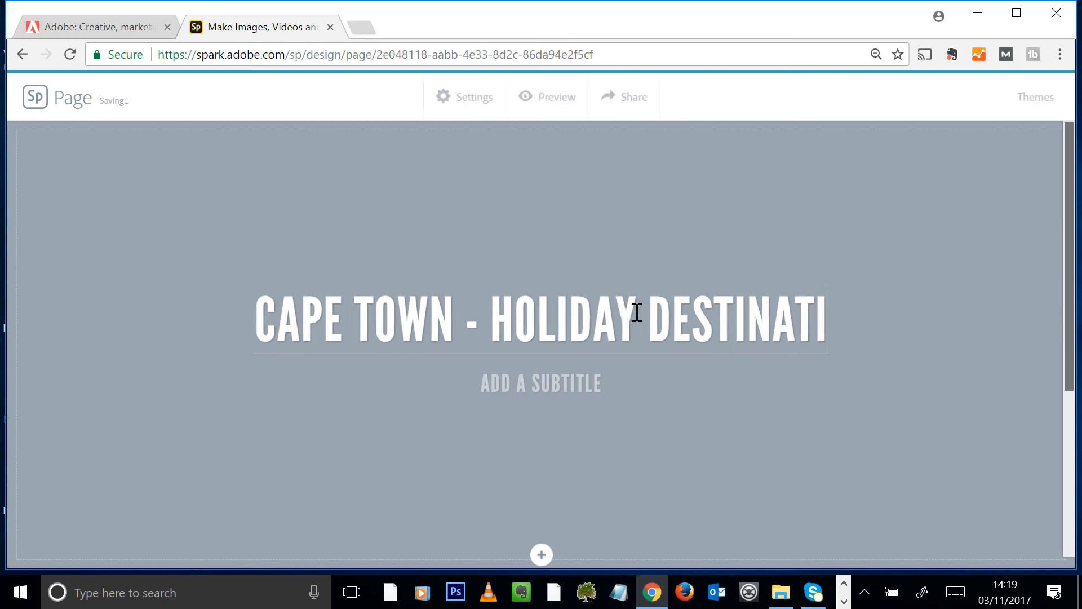
pyautogui.write('ON 2018')
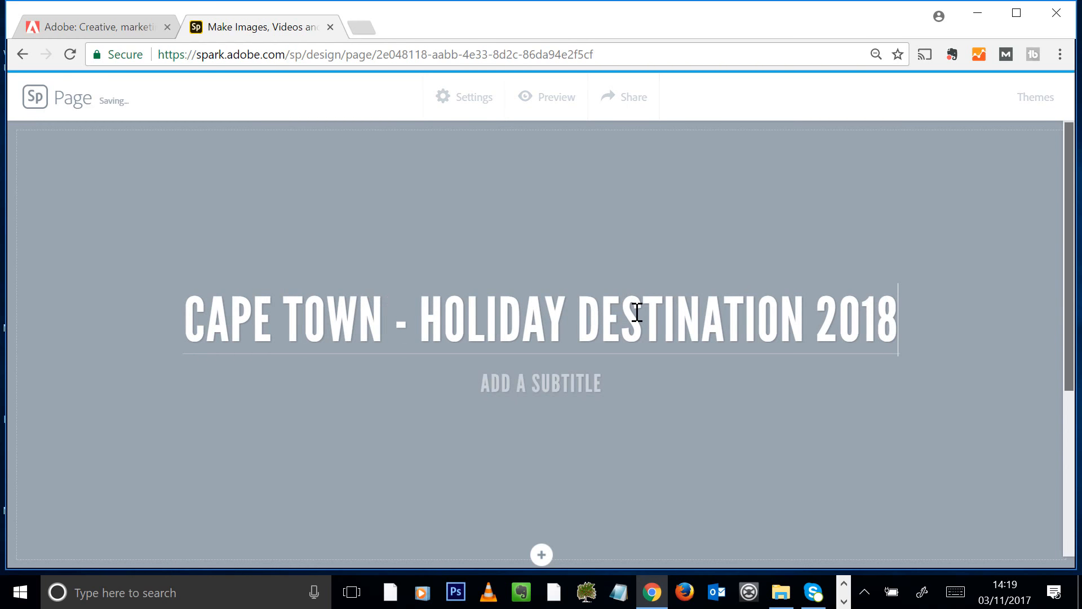
pyautogui.click(602, 384)
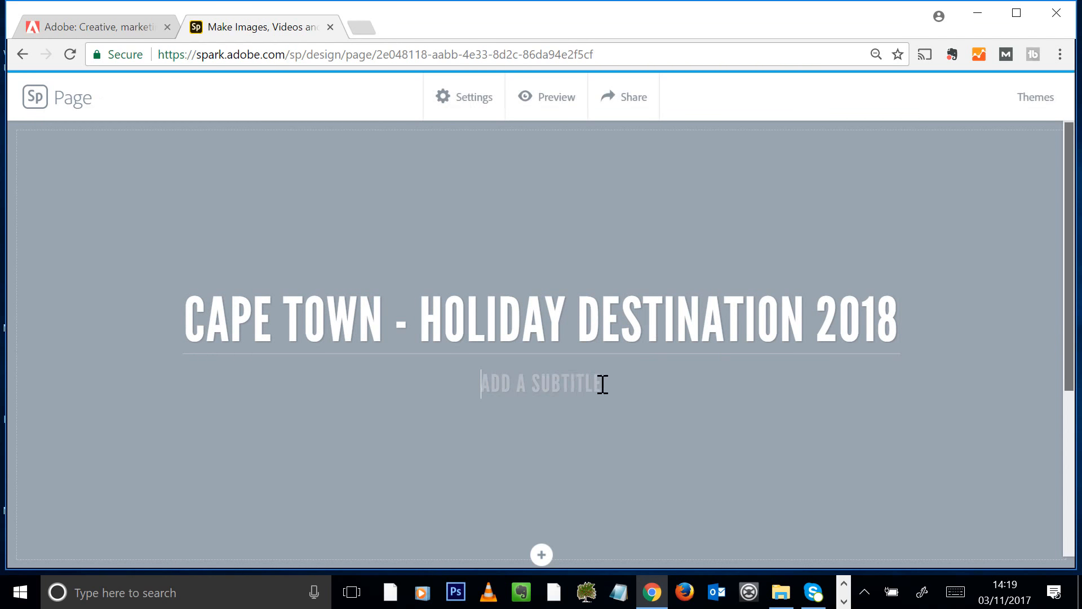
pyautogui.write("LET'S")
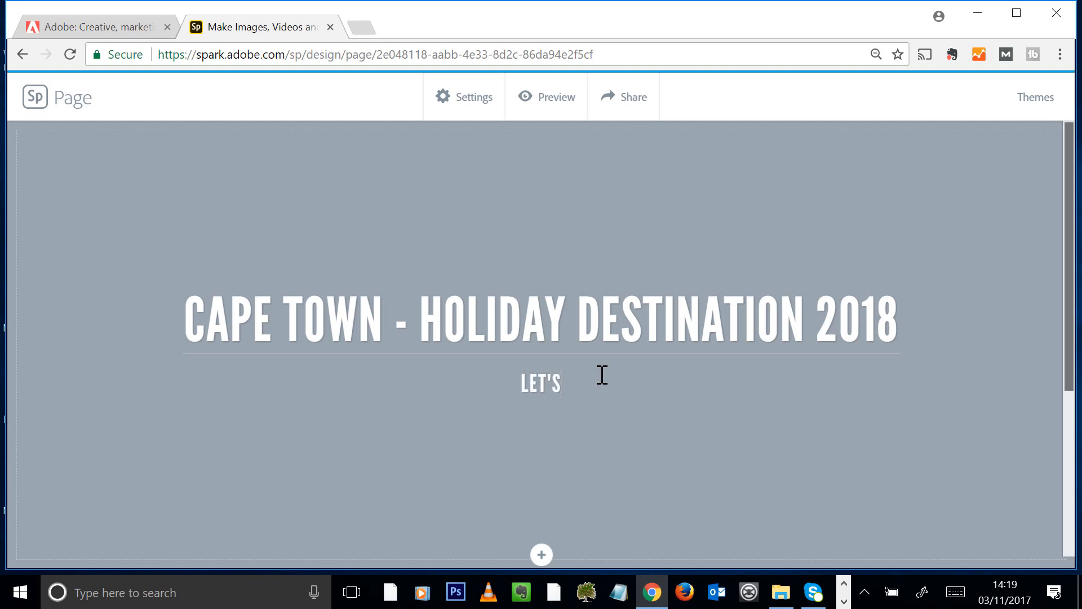
pyautogui.write(' VISIT ')
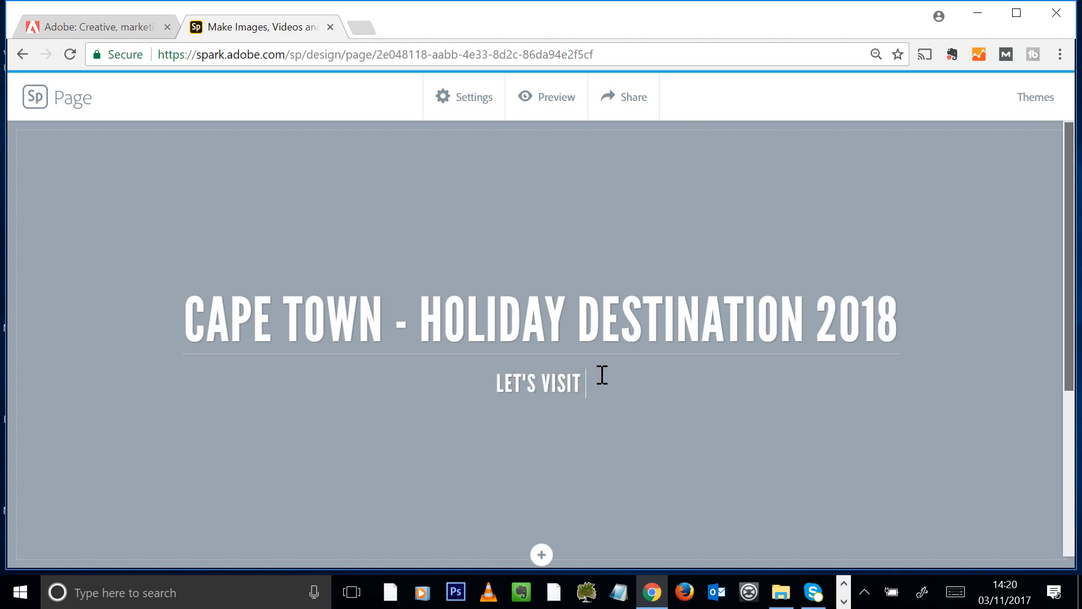
pyautogui.write('THE MOST BE')
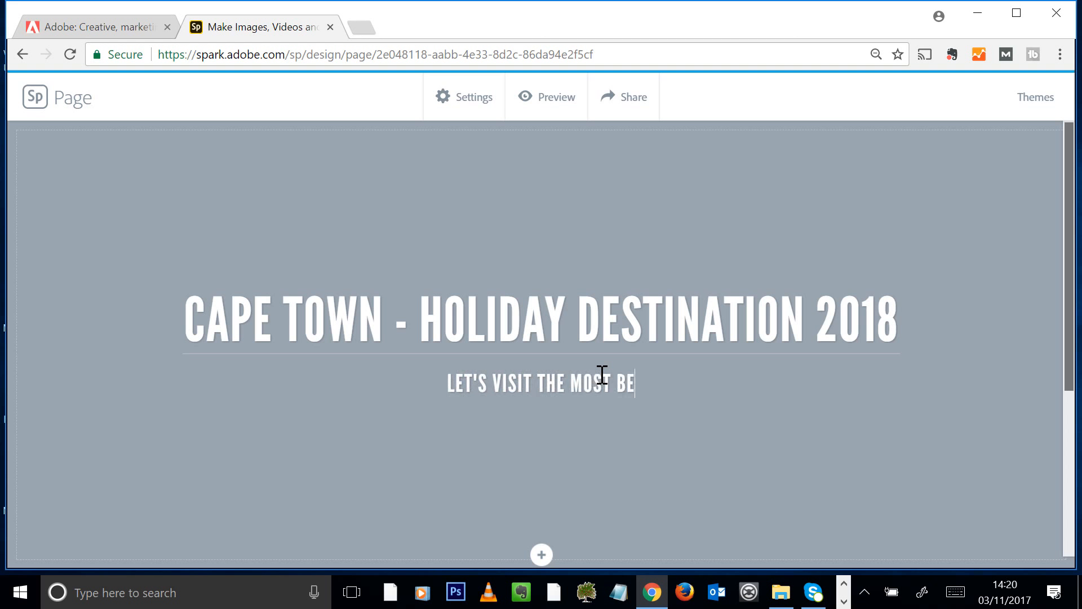
pyautogui.write('AUTIFUL ')
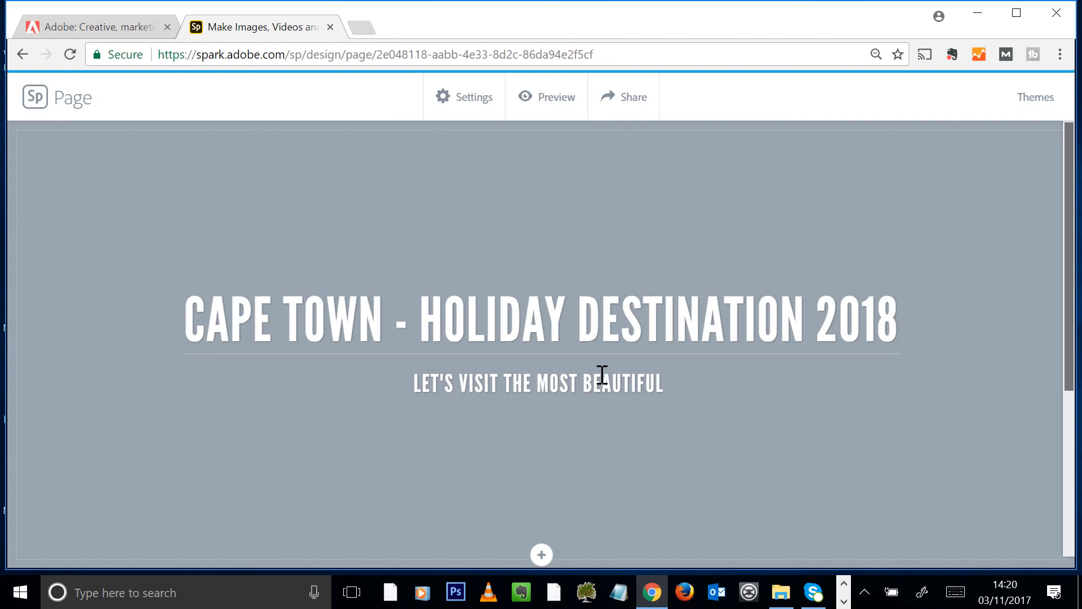
pyautogui.write('PLACE IN THE W')
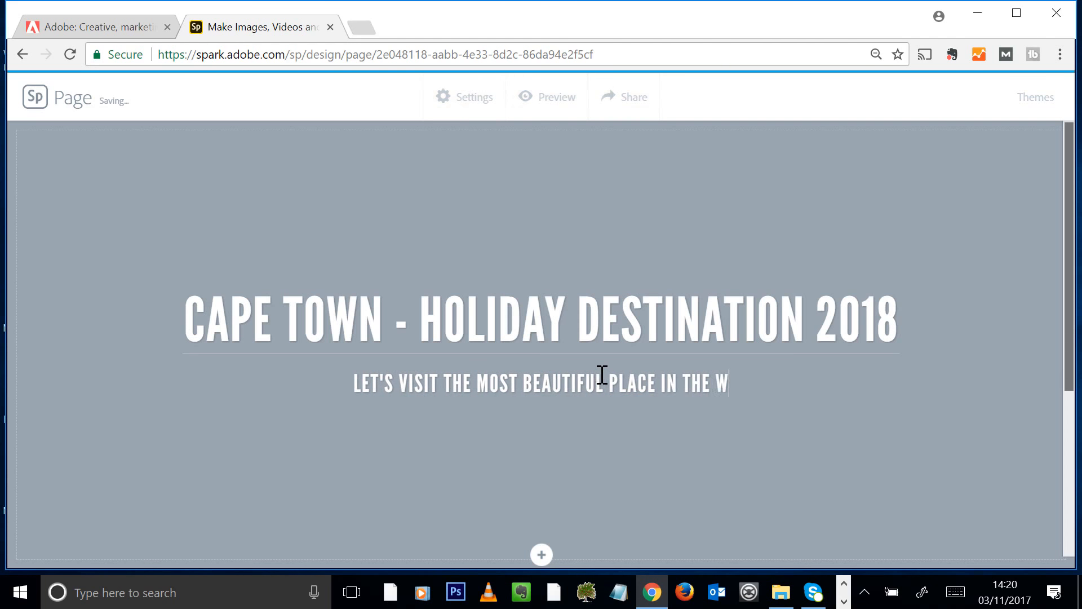
pyautogui.write('ORLD')
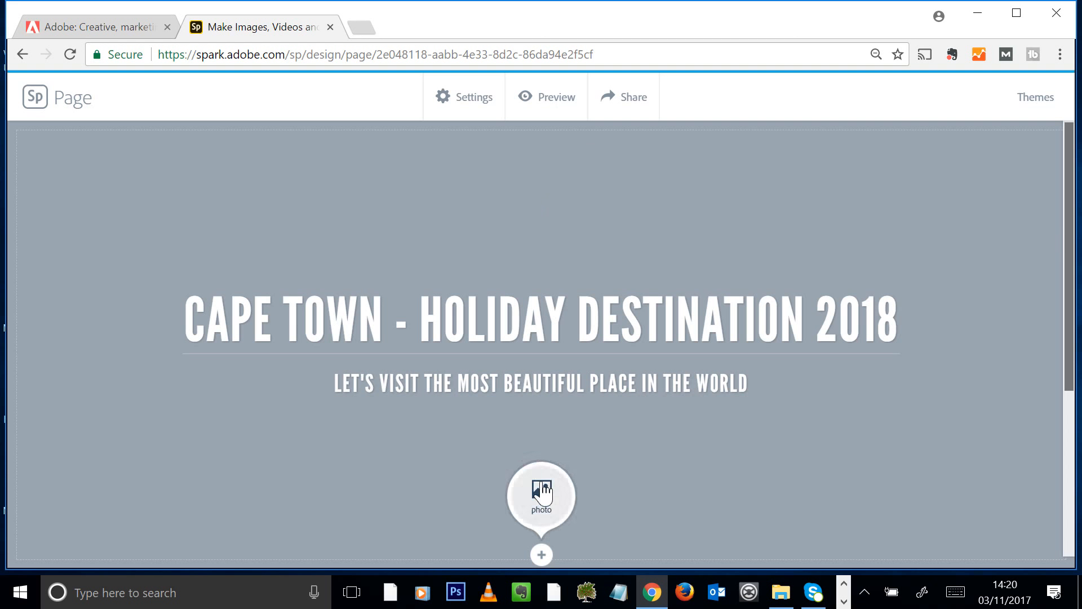
# Upload the Table-Mountain-Arial_View photo from the computer as the header background
pyautogui.click(541, 490)
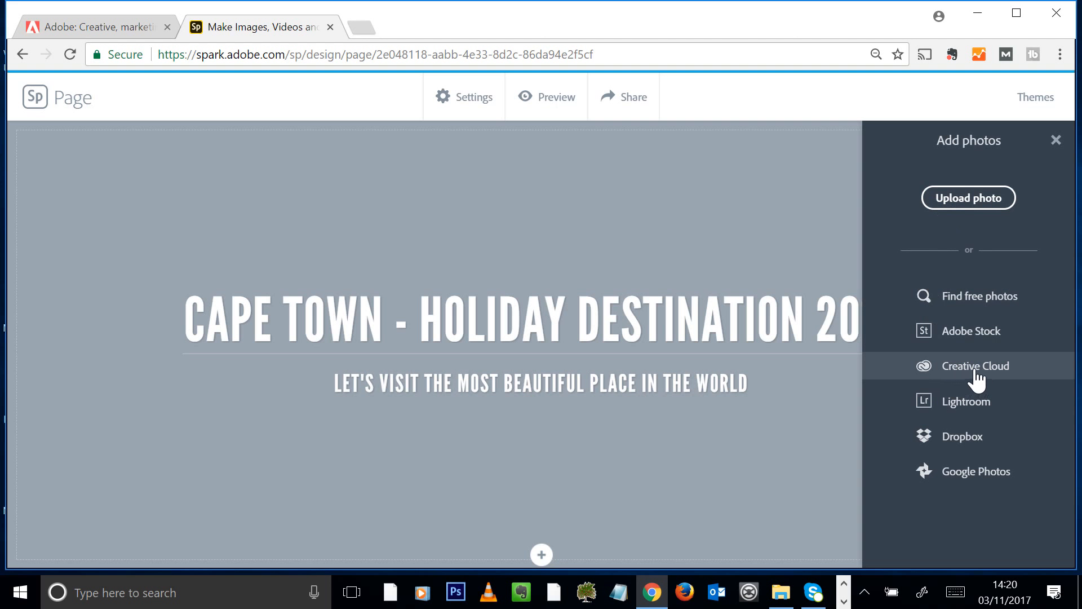
pyautogui.click(971, 196)
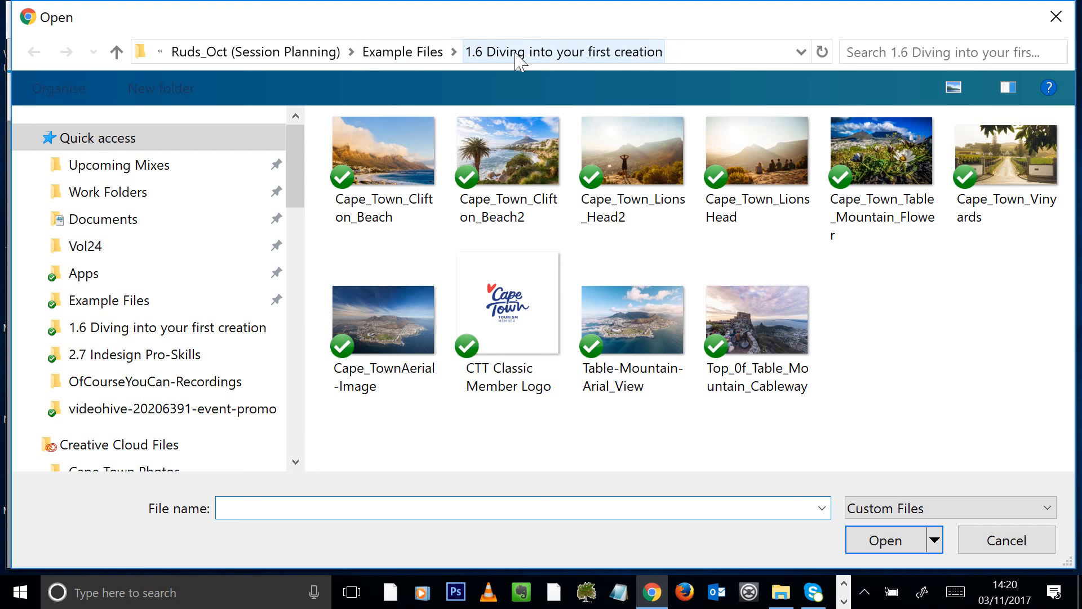
pyautogui.click(397, 343)
pyautogui.click(648, 319)
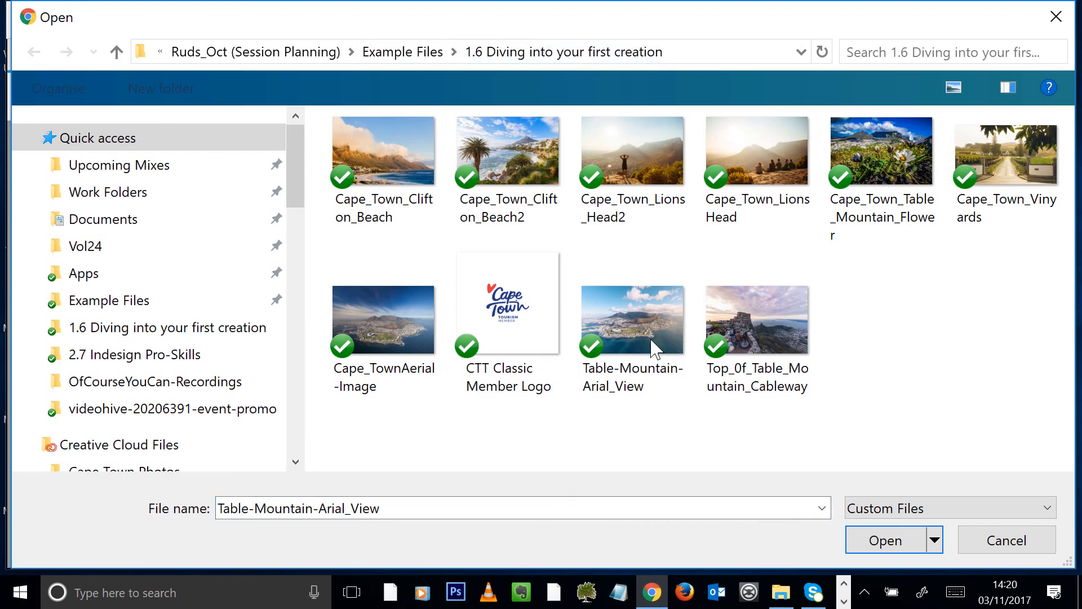
pyautogui.click(856, 539)
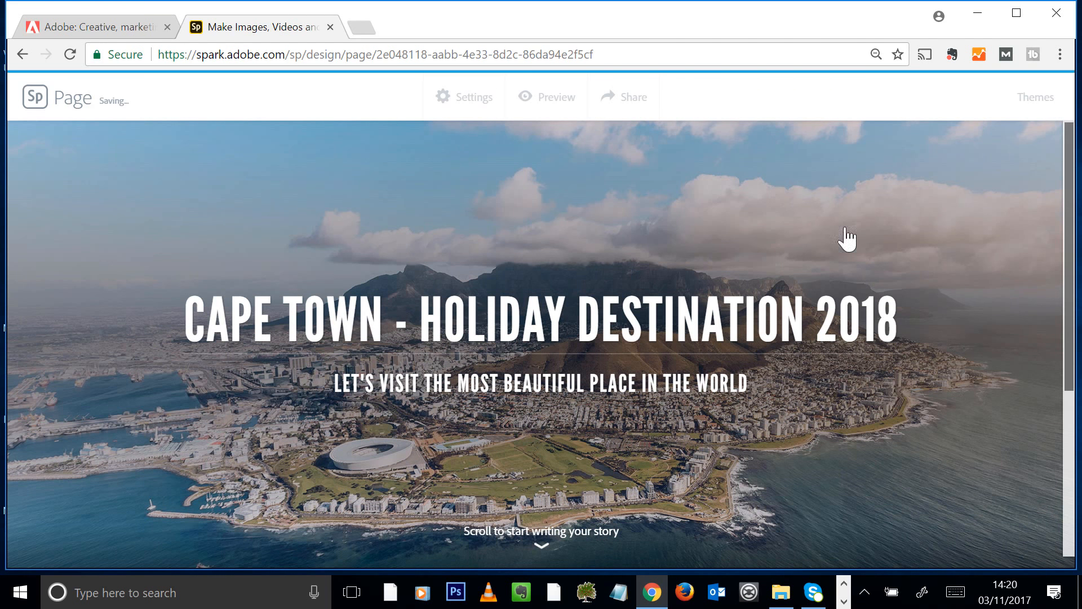
# Add a text block below the header inviting readers to visit Cape Town for summer holidays 2018
pyautogui.moveTo(1071, 214); pyautogui.dragTo(1063, 333)
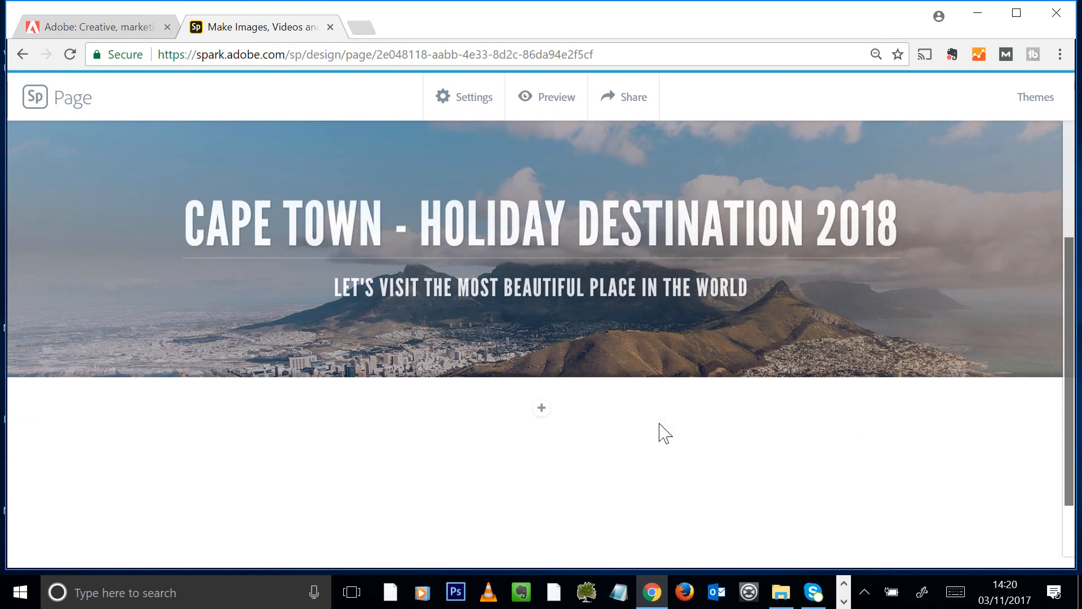
pyautogui.click(541, 411)
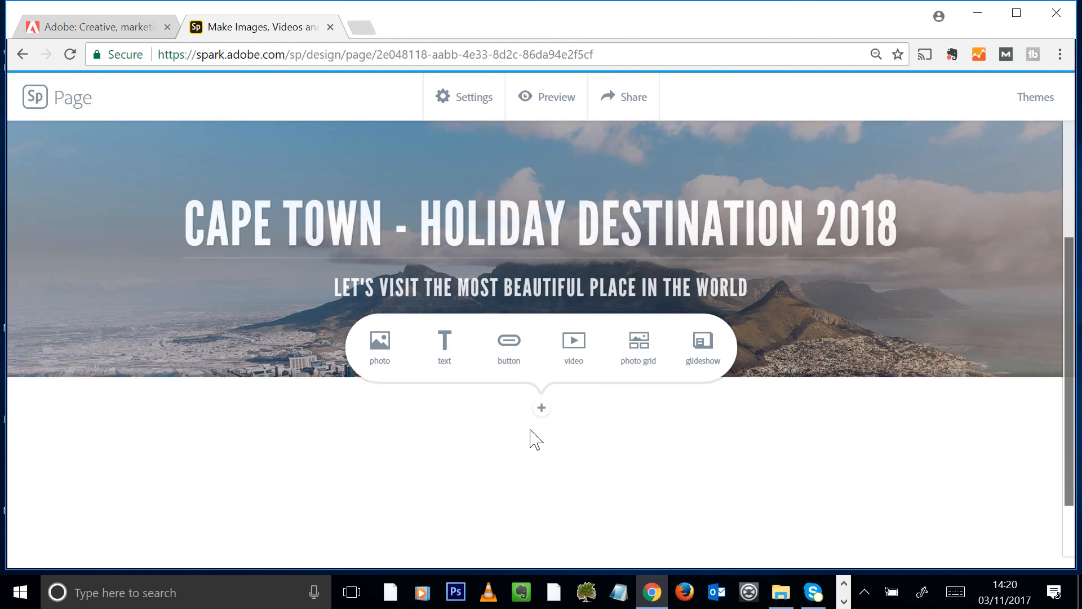
pyautogui.click(444, 342)
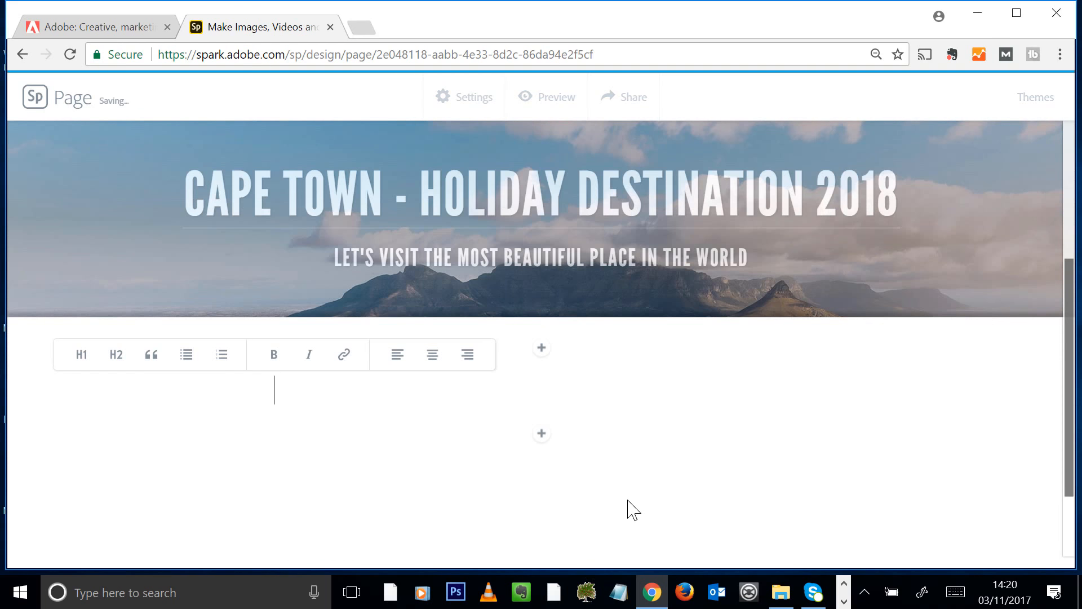
pyautogui.write('Guys, I came accross')
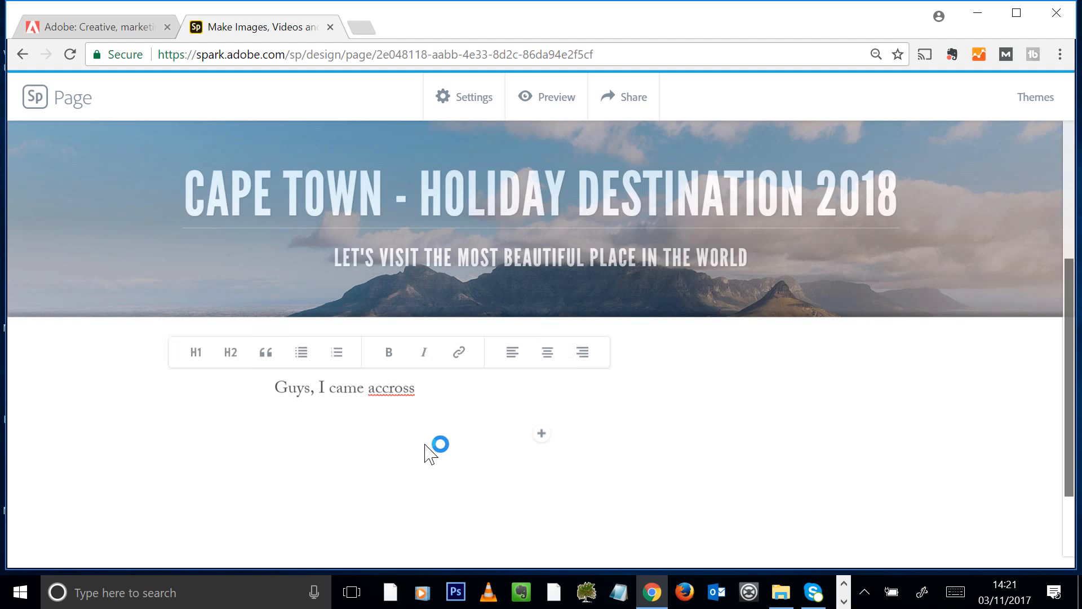
pyautogui.press('BackSpace')
pyautogui.click(460, 378)
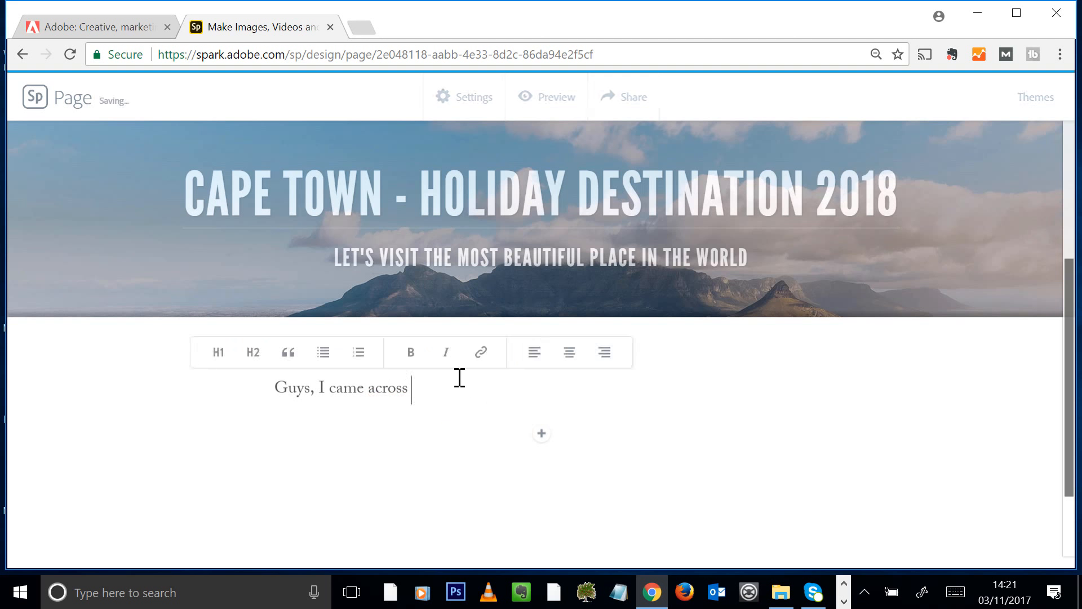
pyautogui.write('this beautiful city')
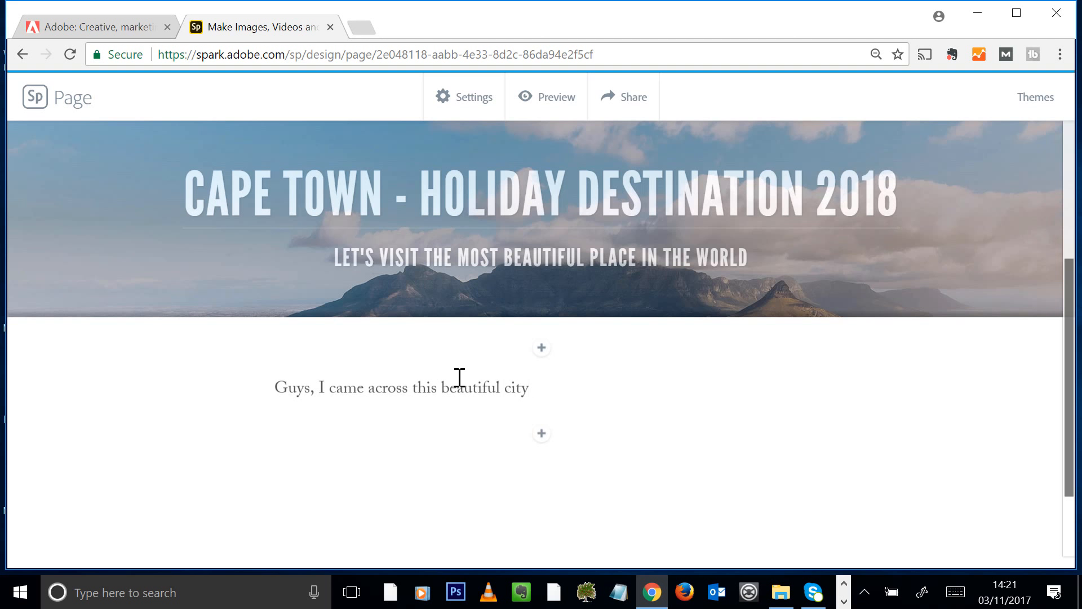
pyautogui.write(' at the south poi')
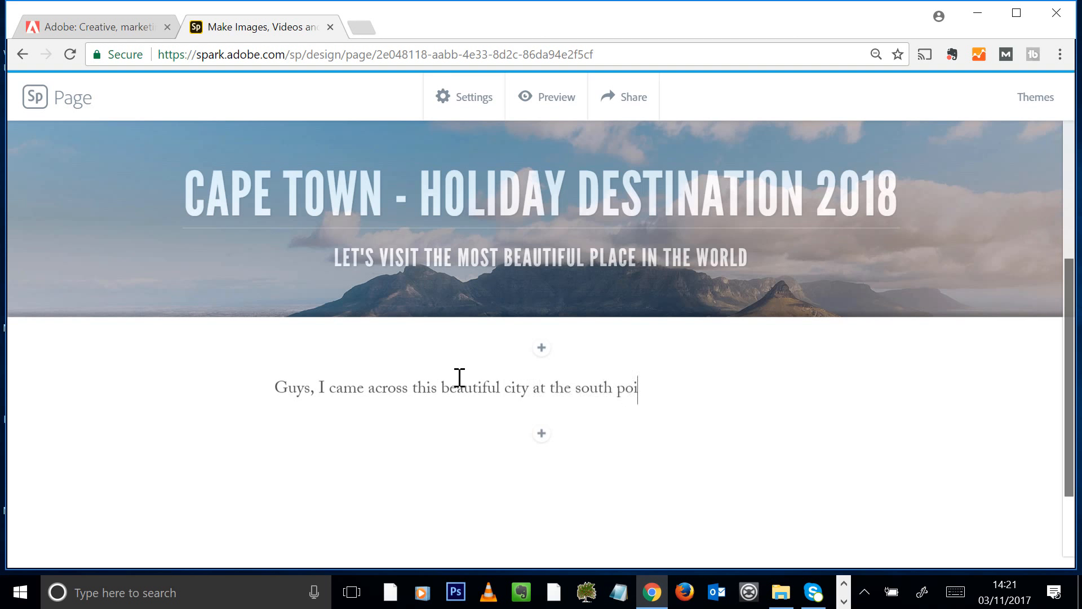
pyautogui.write('nt of Africa...')
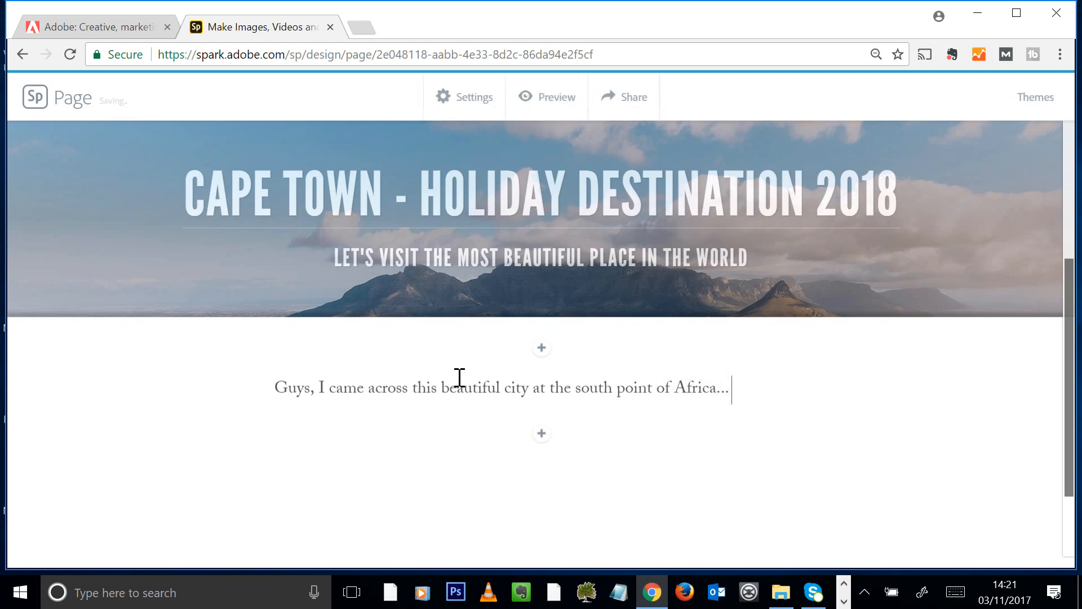
pyautogui.write(' How about a visit for the summer')
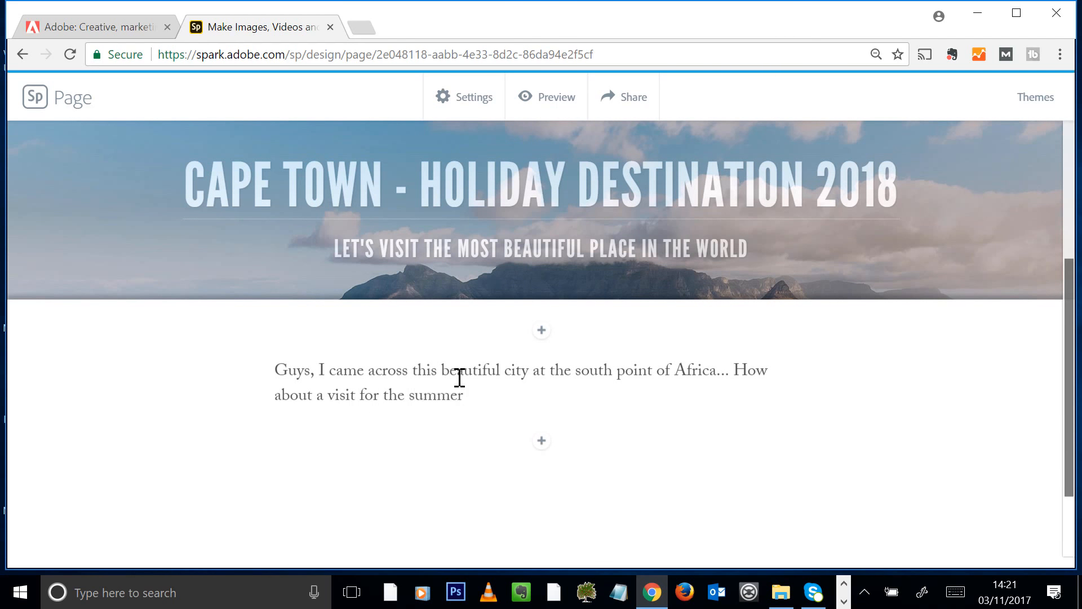
pyautogui.write('2018!')
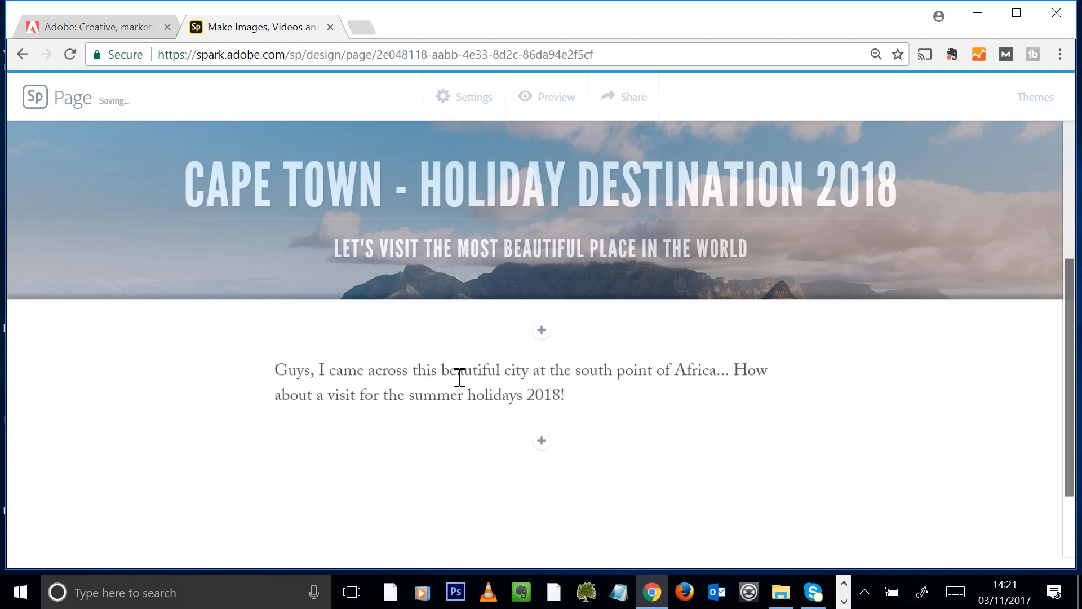
pyautogui.click(485, 394)
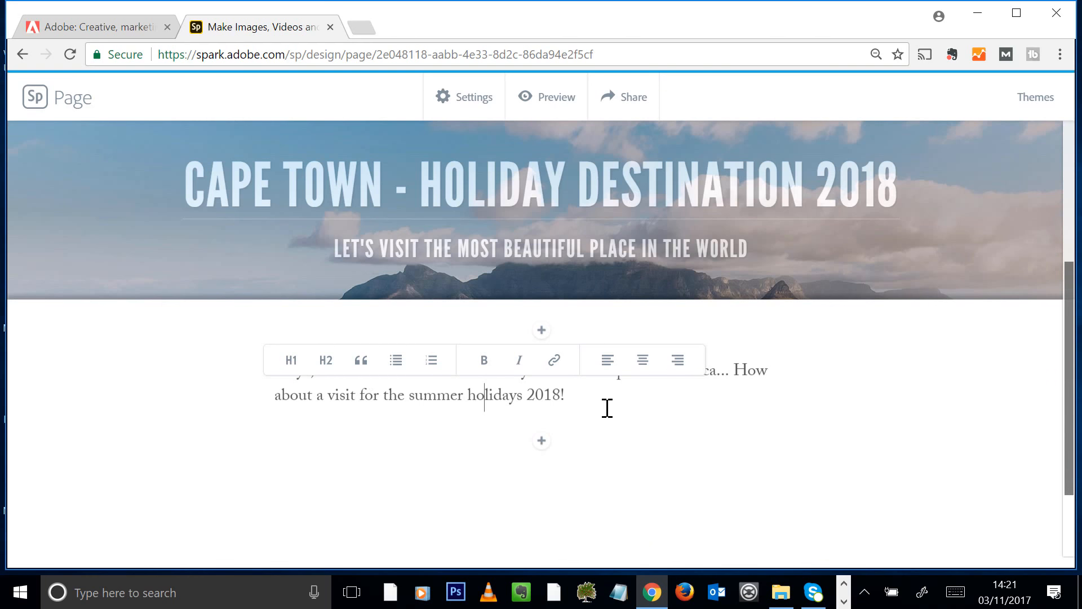
pyautogui.moveTo(607, 408); pyautogui.dragTo(126, 331)
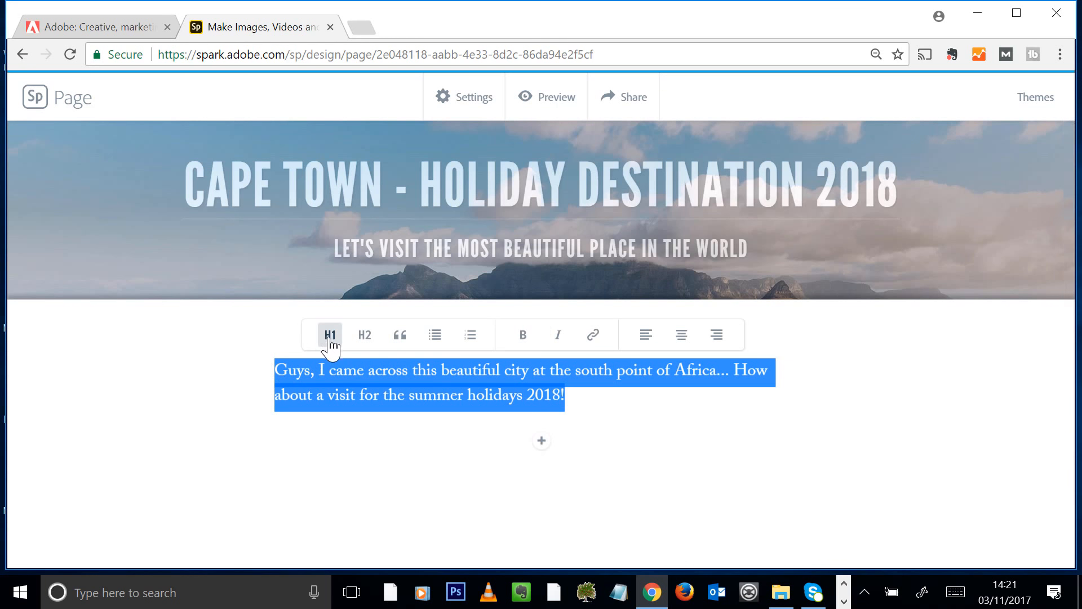
# Try heading, subheading, list and quote styles on the paragraph, leaving it as a quote
pyautogui.click(330, 338)
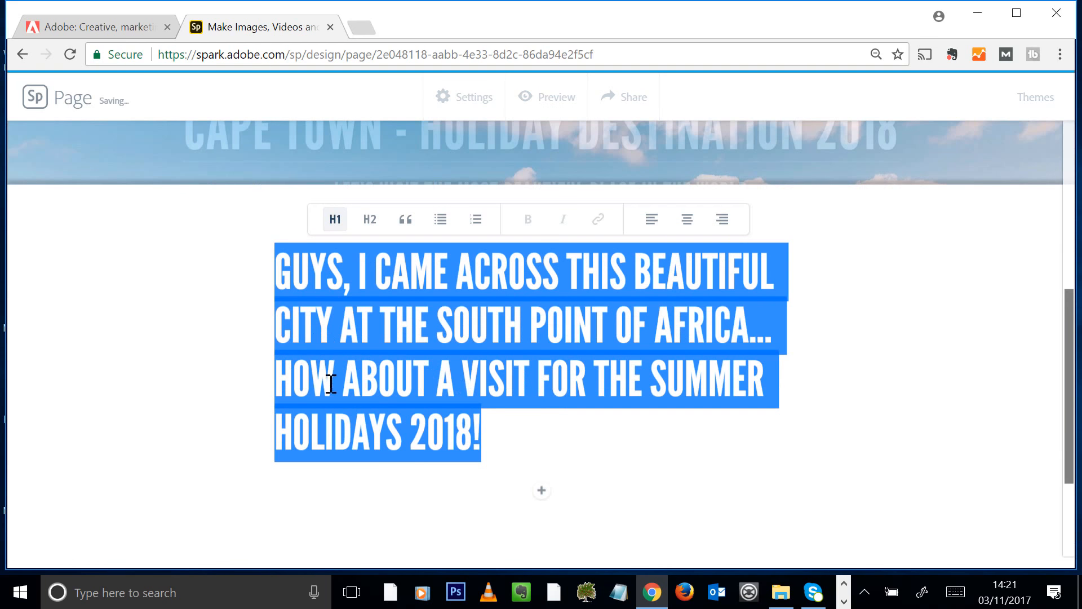
pyautogui.click(370, 220)
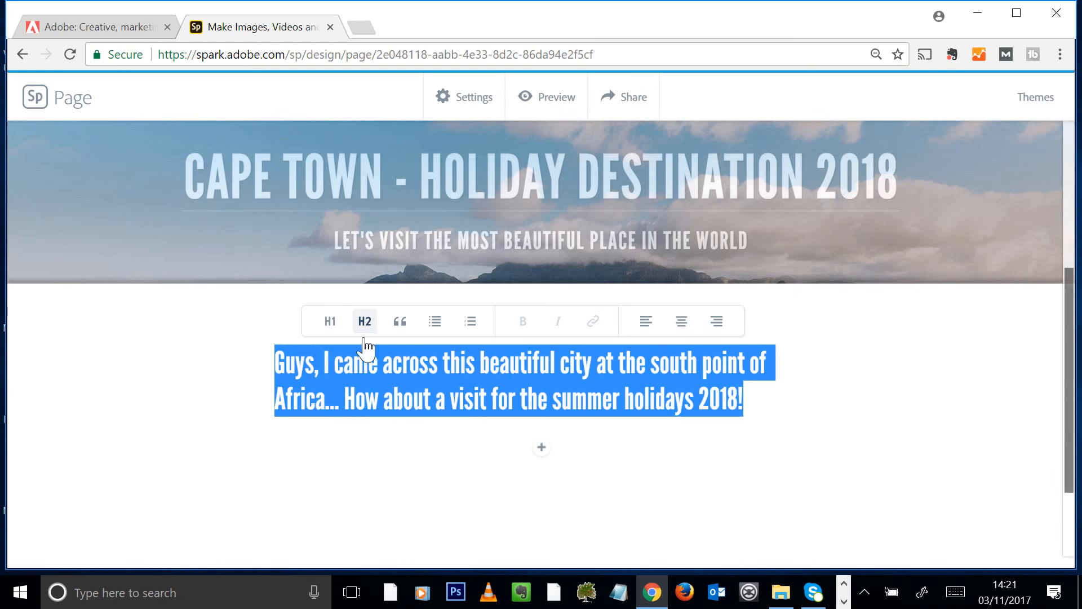
pyautogui.click(400, 322)
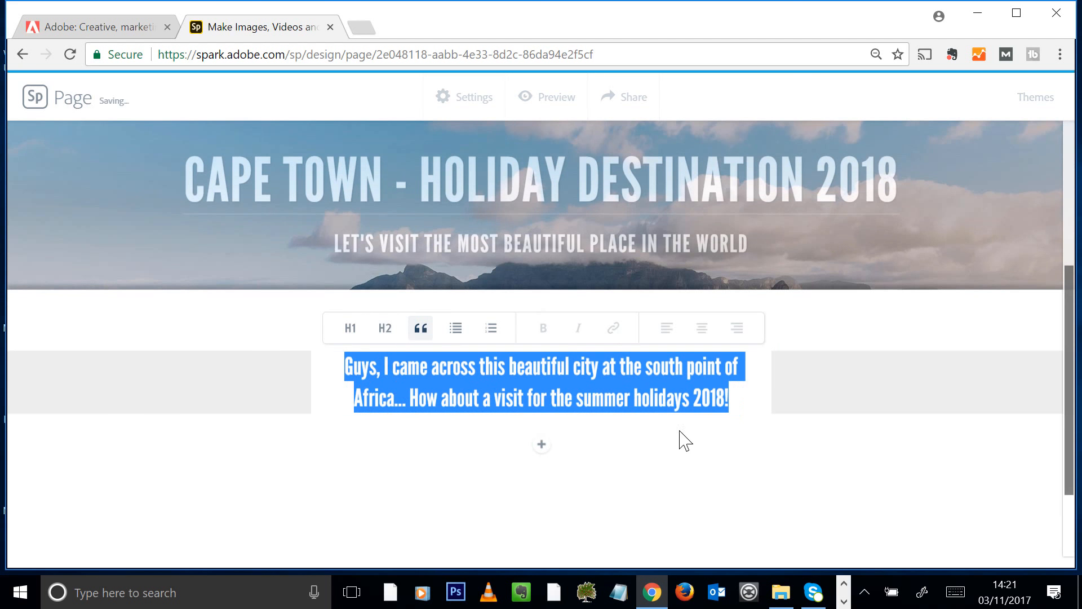
pyautogui.click(458, 335)
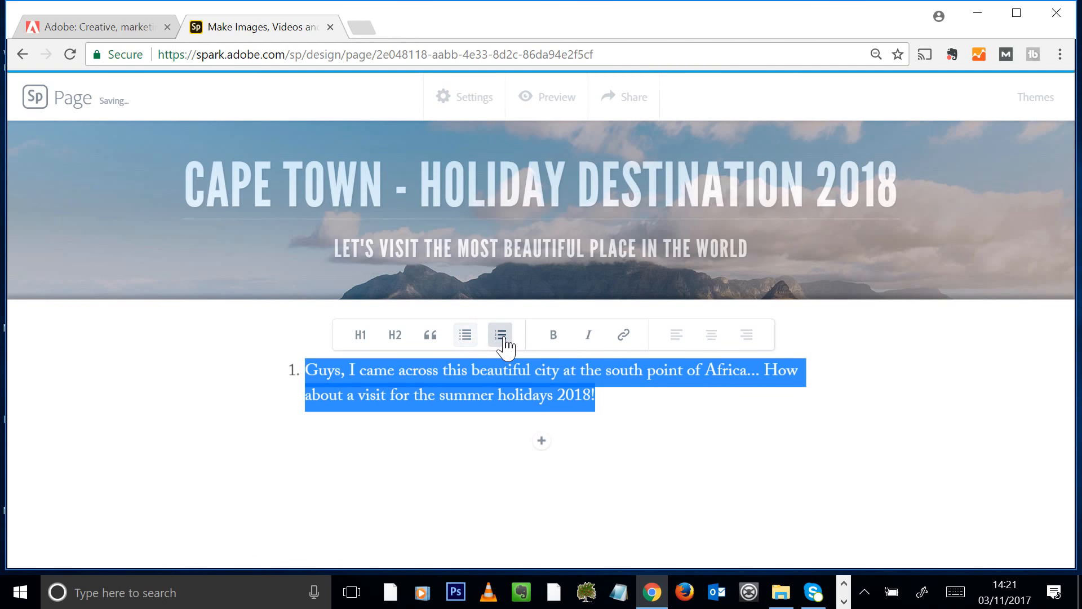
pyautogui.click(430, 337)
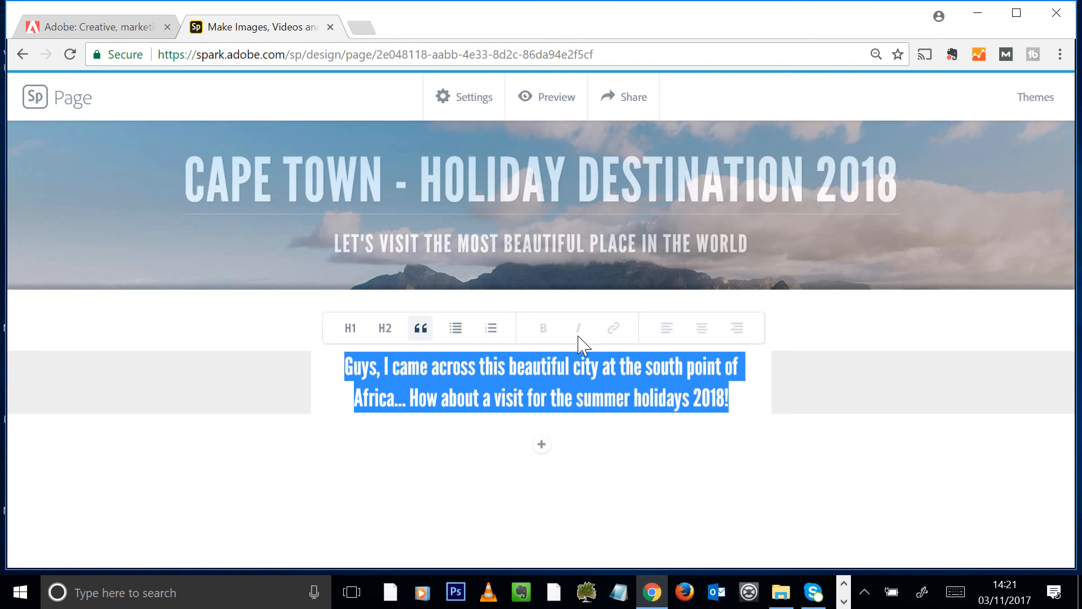
pyautogui.click(384, 329)
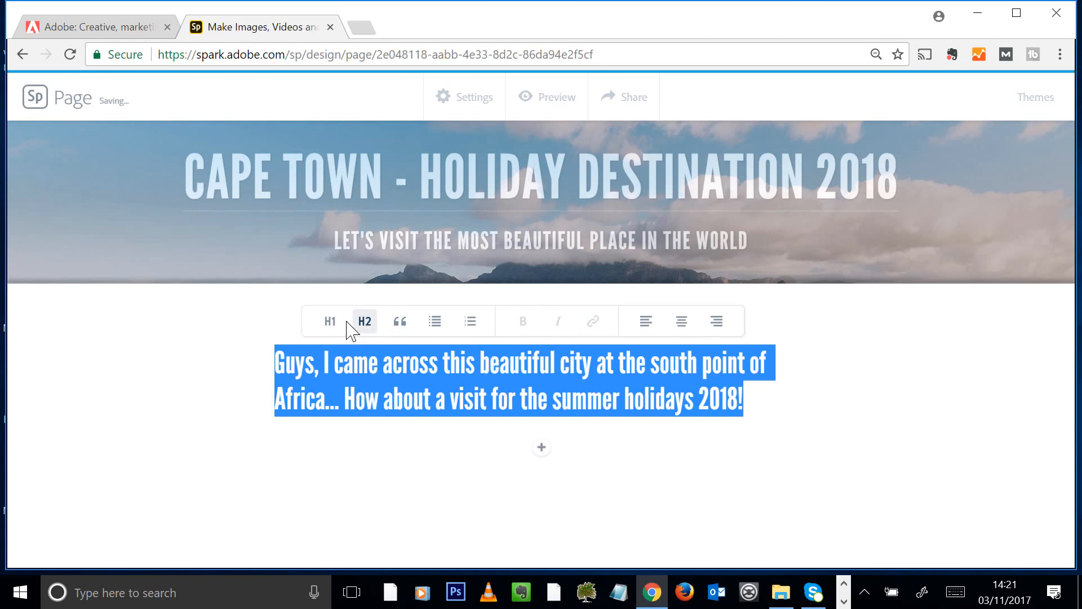
pyautogui.doubleClick(565, 367)
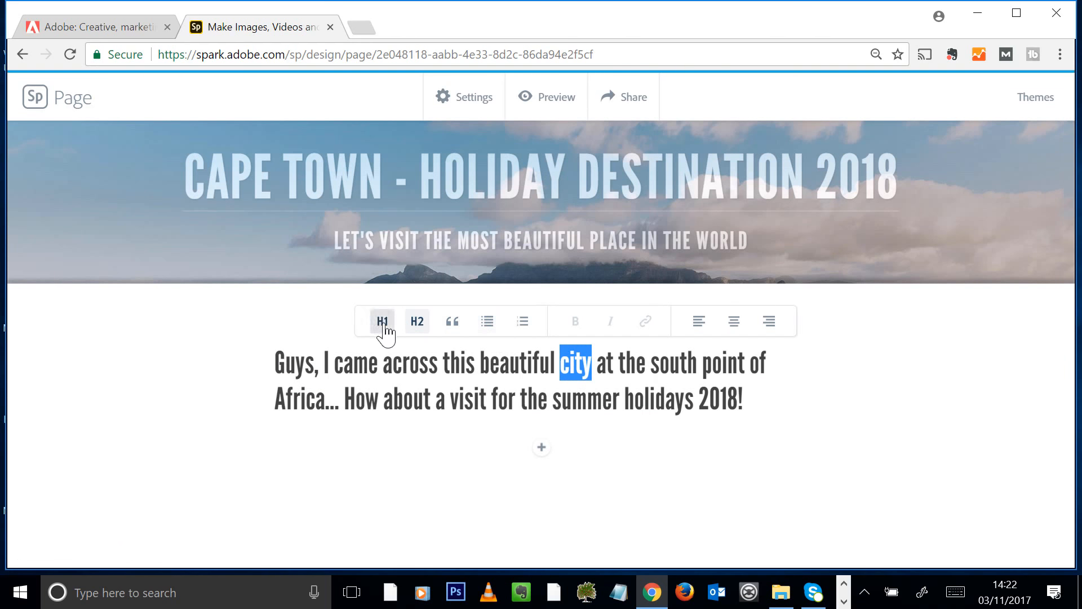
pyautogui.click(453, 322)
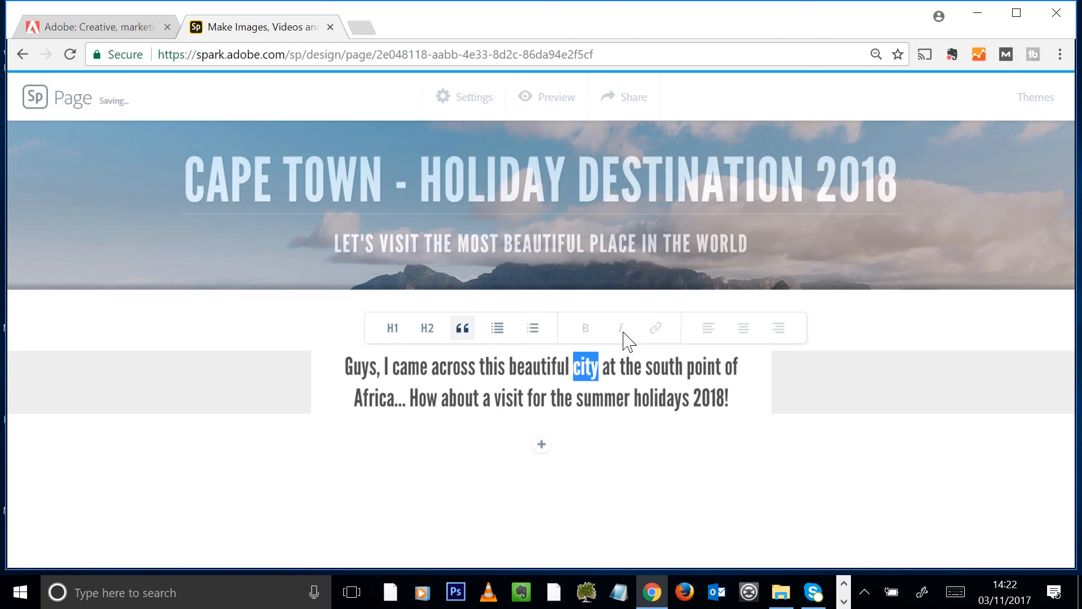
pyautogui.click(407, 367)
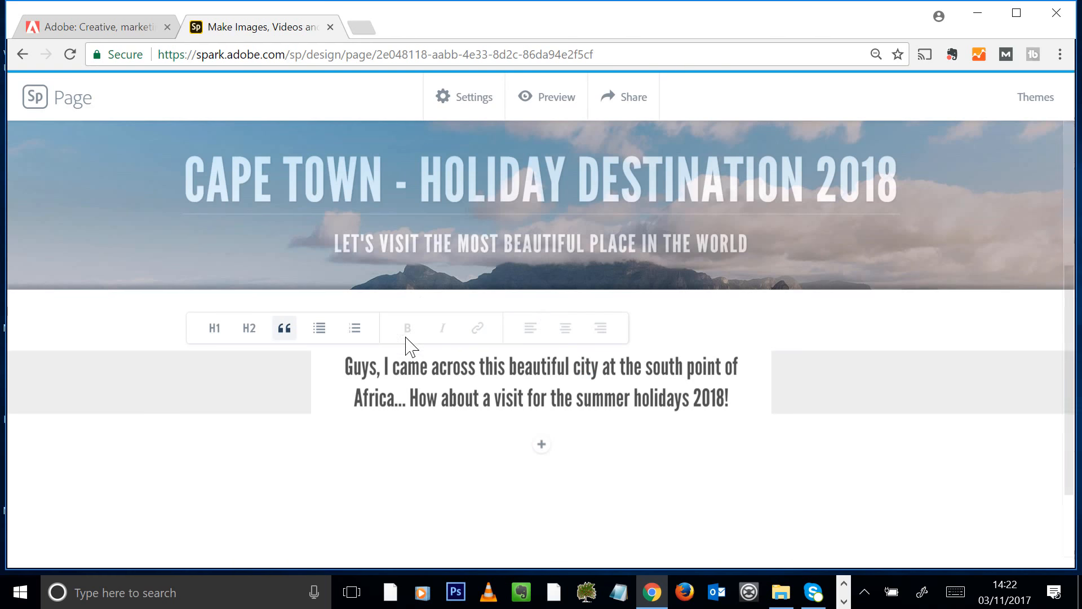
pyautogui.moveTo(507, 367); pyautogui.dragTo(567, 398)
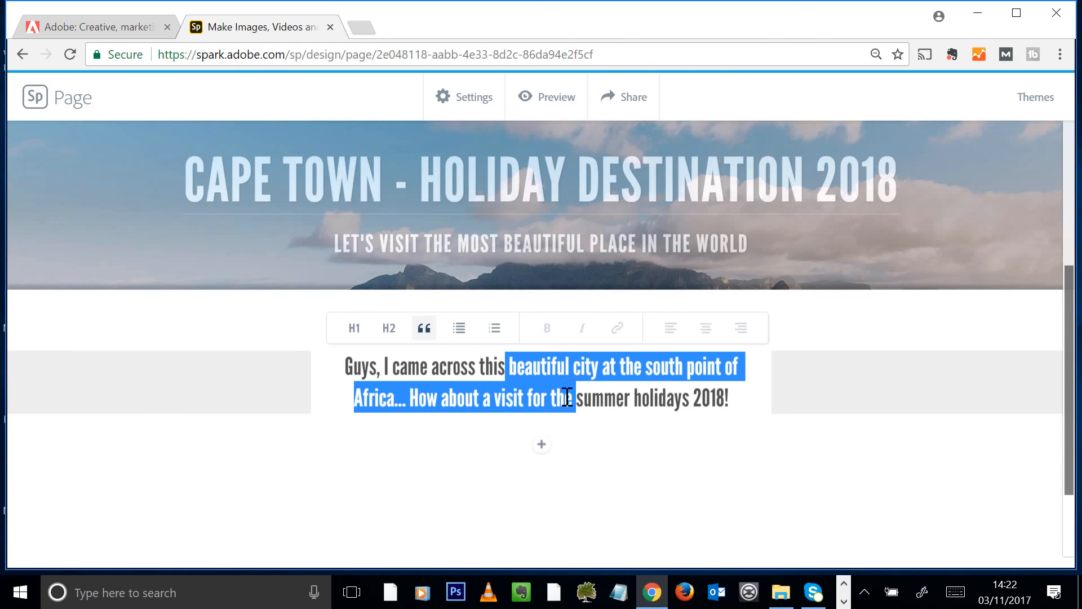
pyautogui.click(559, 383)
pyautogui.click(354, 328)
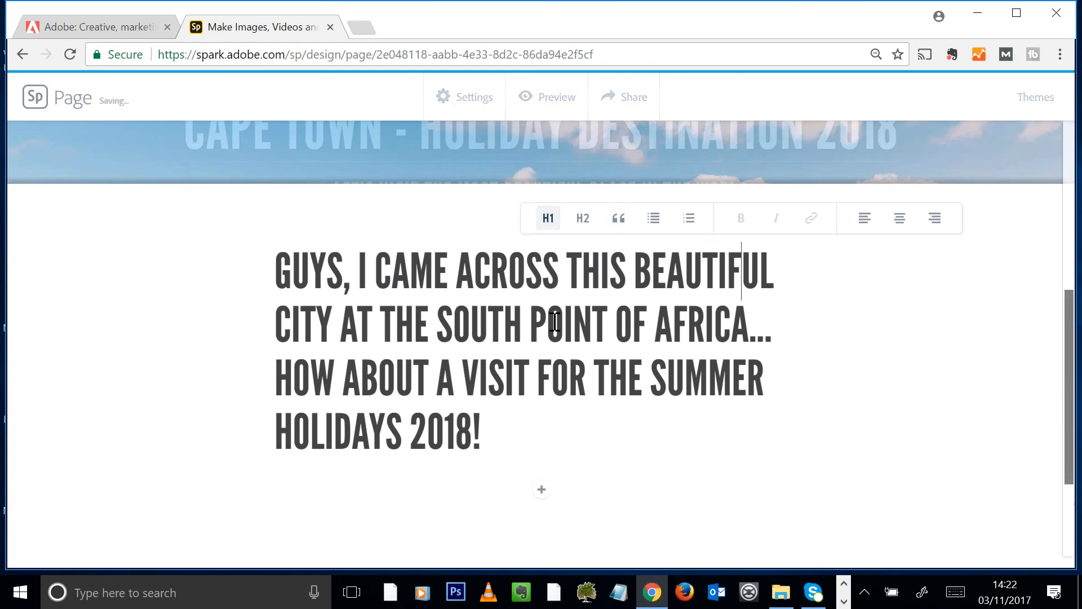
pyautogui.click(619, 224)
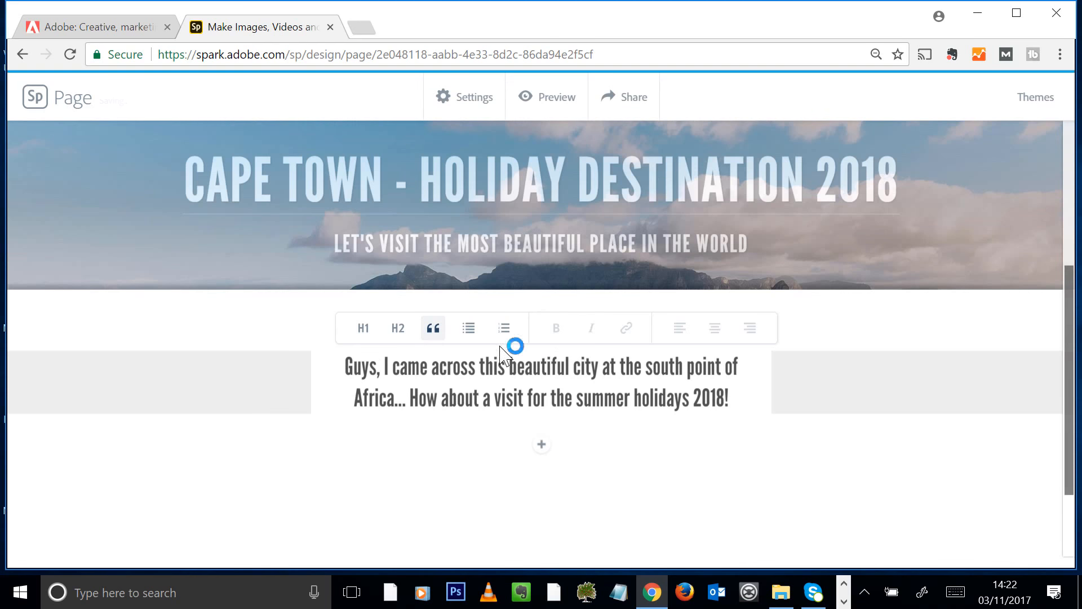
pyautogui.click(718, 431)
# Add an empty video block below the quote and open a new browser tab
pyautogui.click(542, 445)
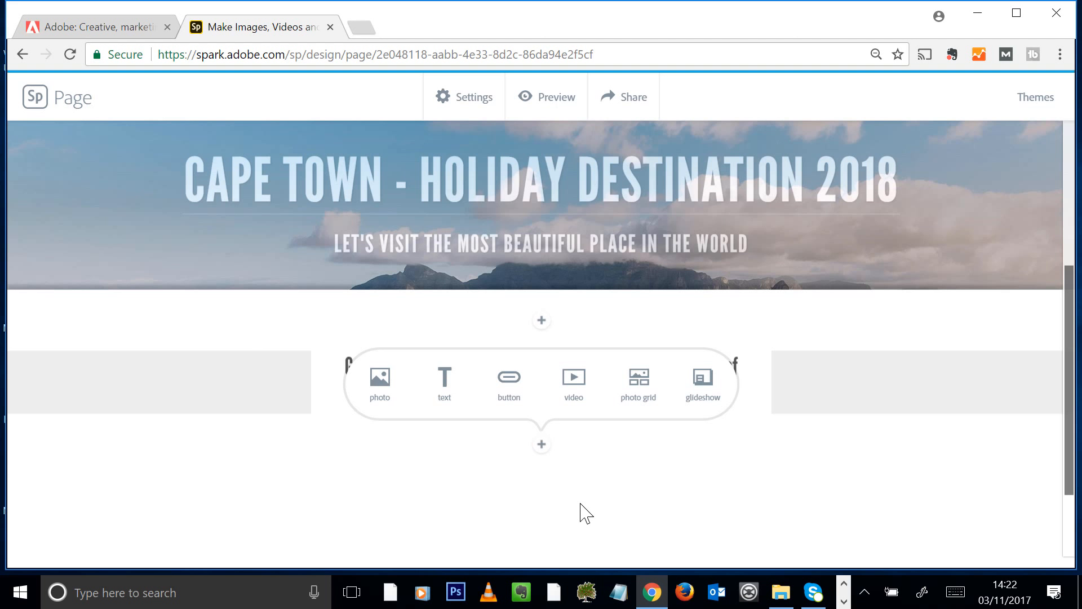
pyautogui.click(574, 385)
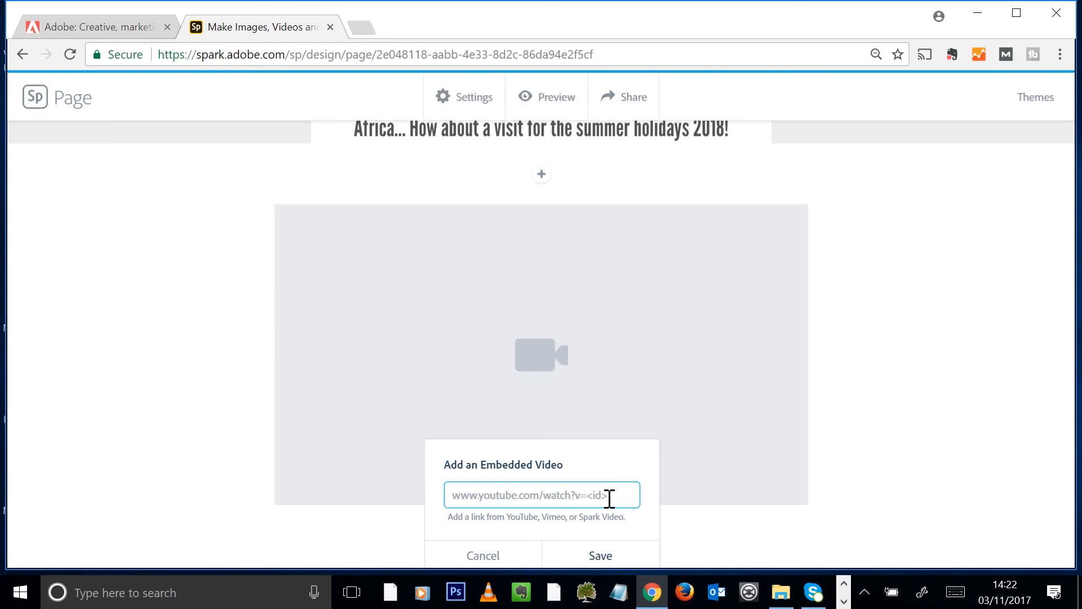
pyautogui.click(363, 28)
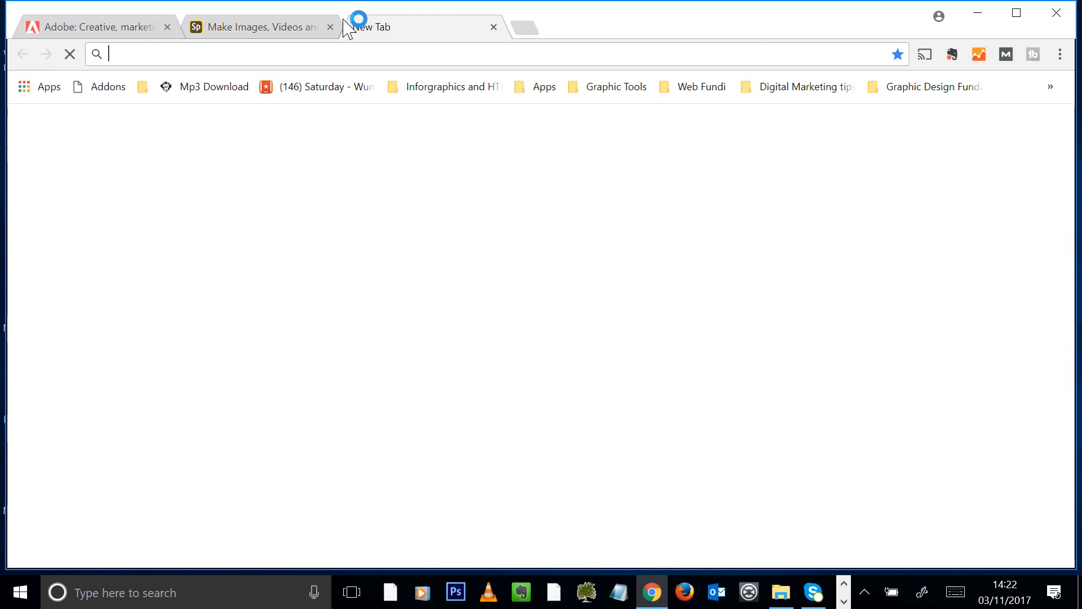
# Search YouTube for 'cape town', open the Expedia (4K) travel guide video and select its URL
pyautogui.write('www.yout')
pyautogui.press('Return')
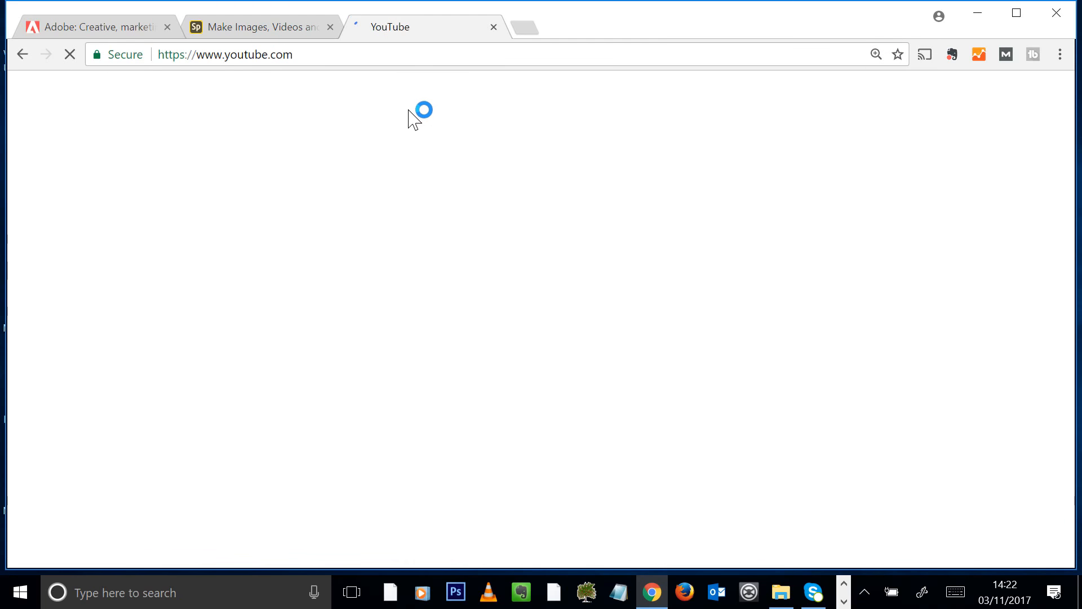
pyautogui.write('cape t')
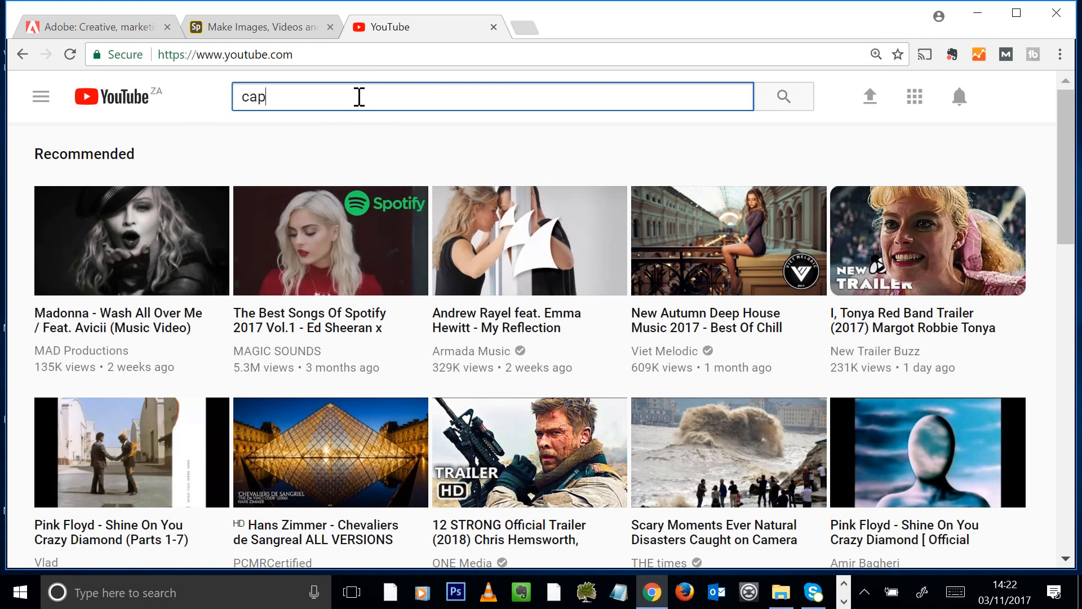
pyautogui.write('own')
pyautogui.press('Return')
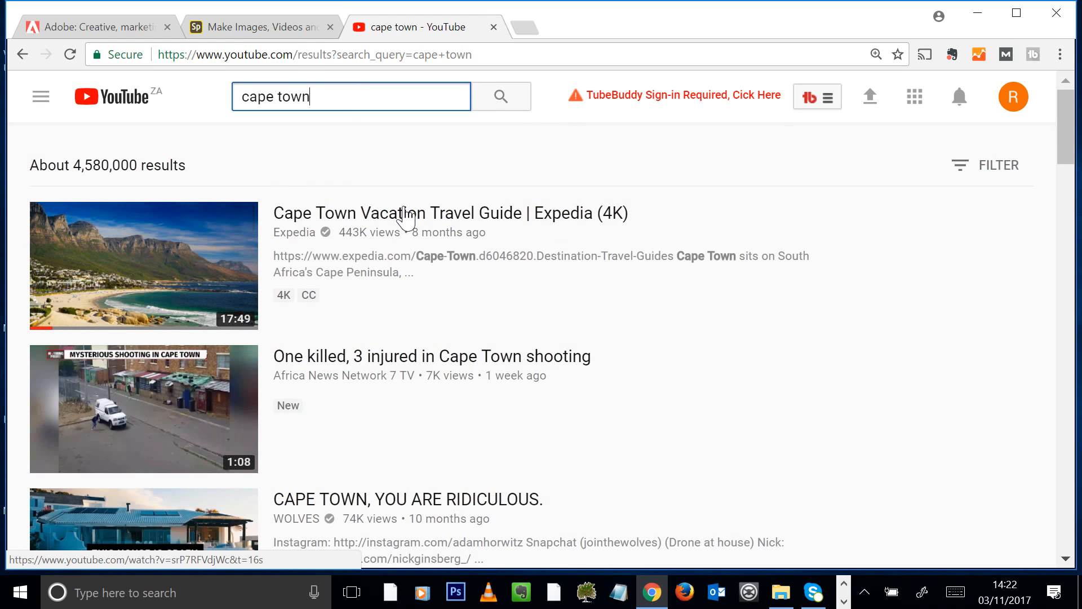
pyautogui.click(405, 214)
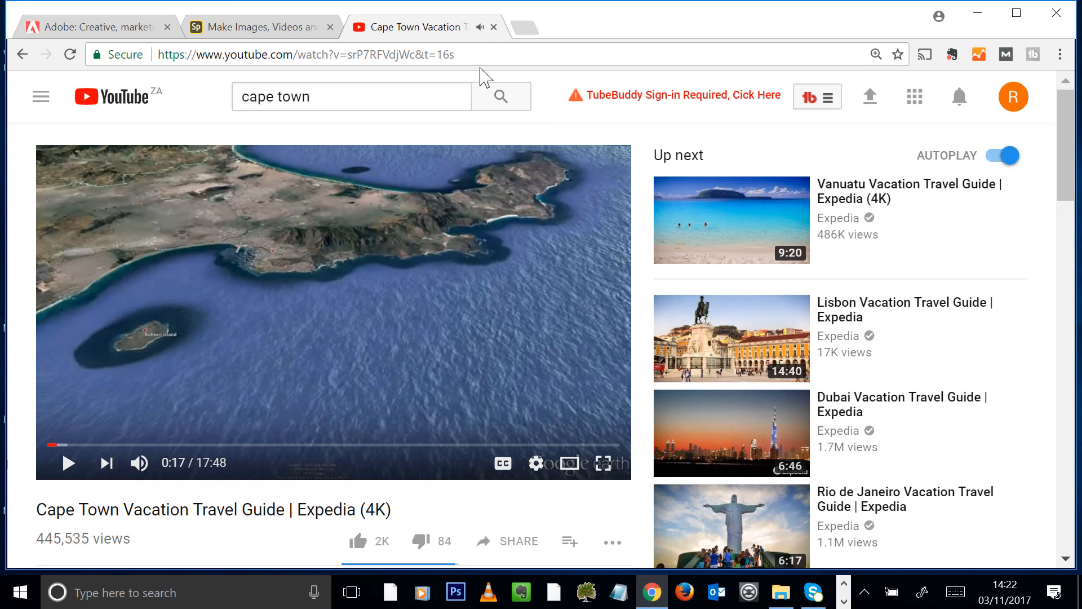
pyautogui.click(483, 57)
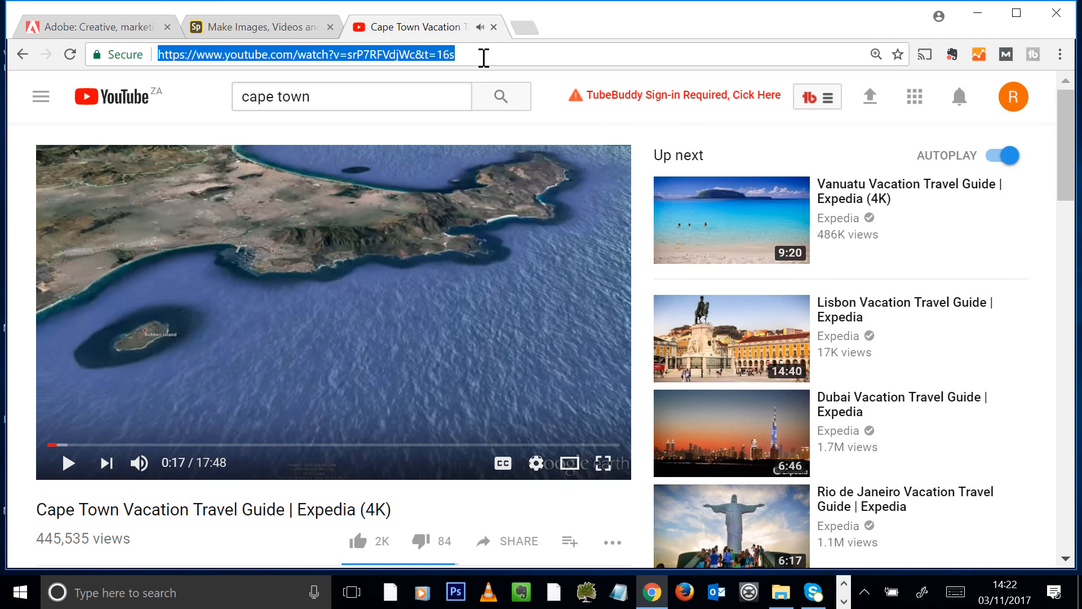
# Paste the YouTube link into the Spark embedded video field and save it
pyautogui.click(251, 28)
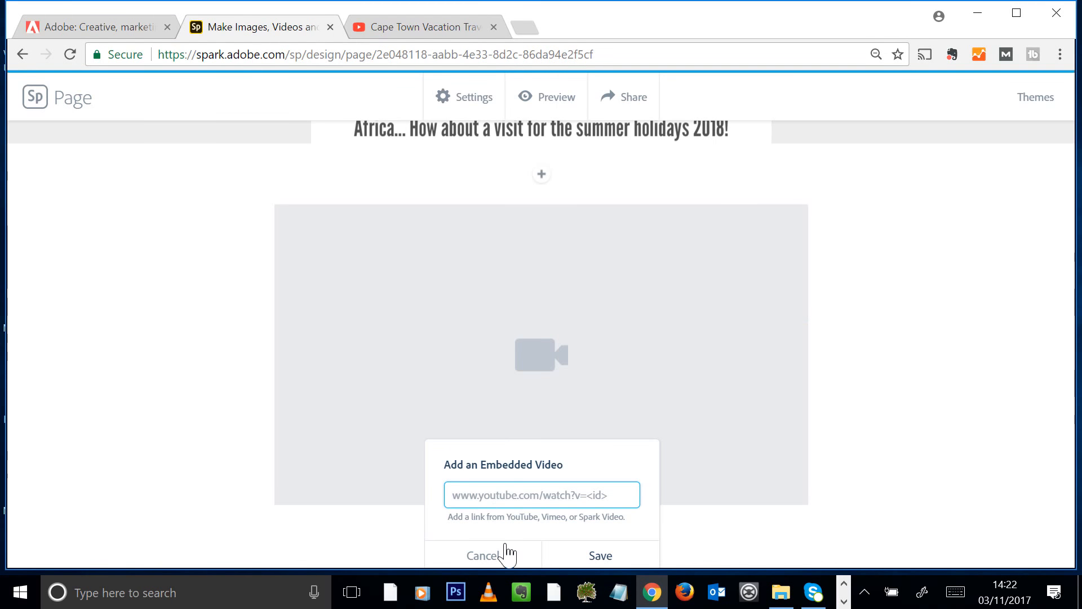
pyautogui.hotkey('ctrl', 'v')
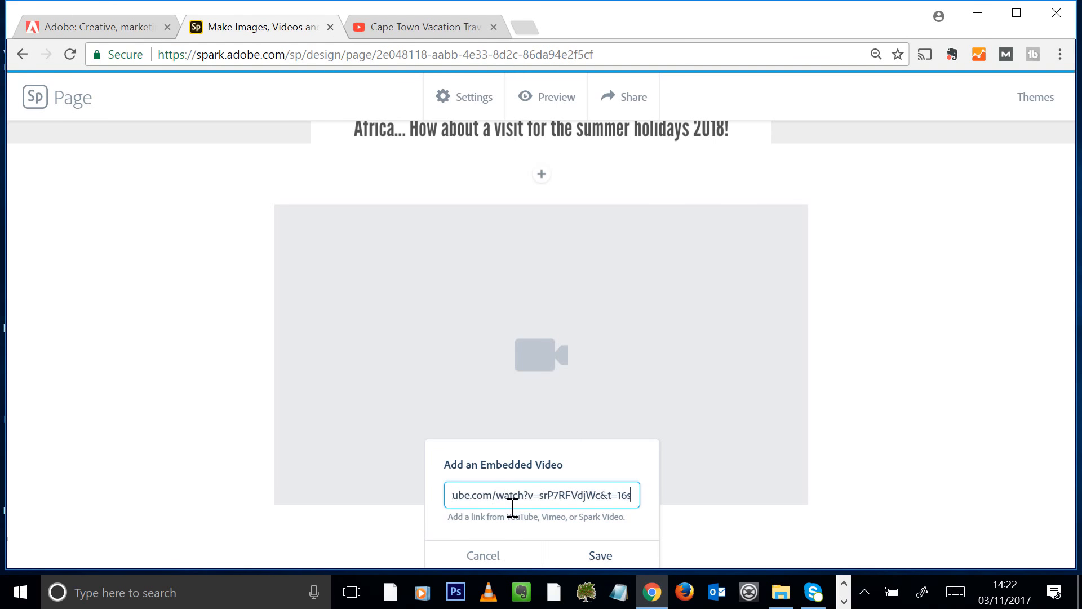
pyautogui.click(600, 556)
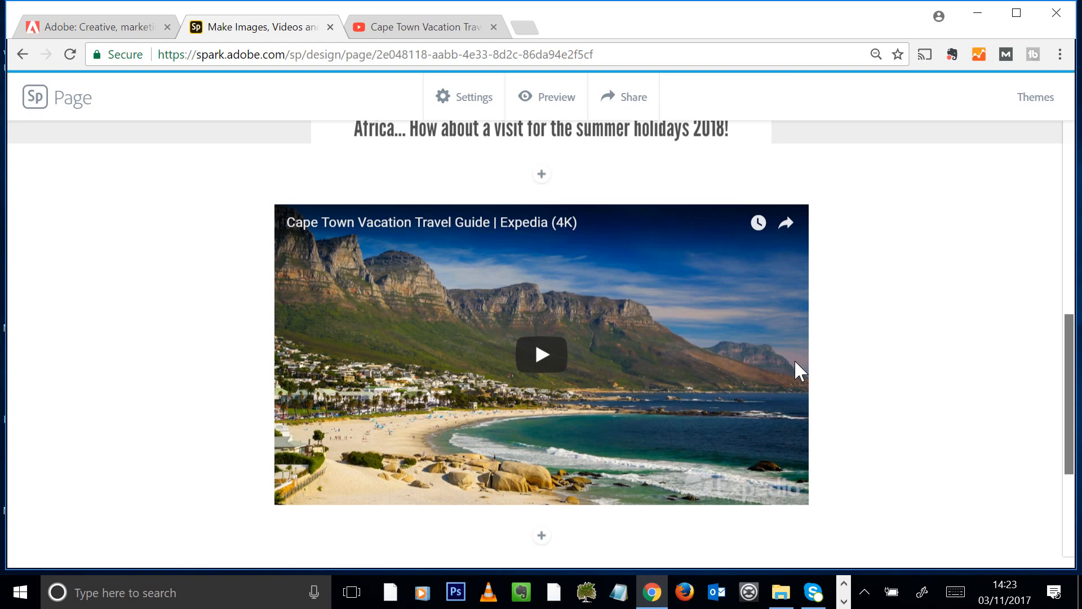
pyautogui.scroll(-4, 967, 354)
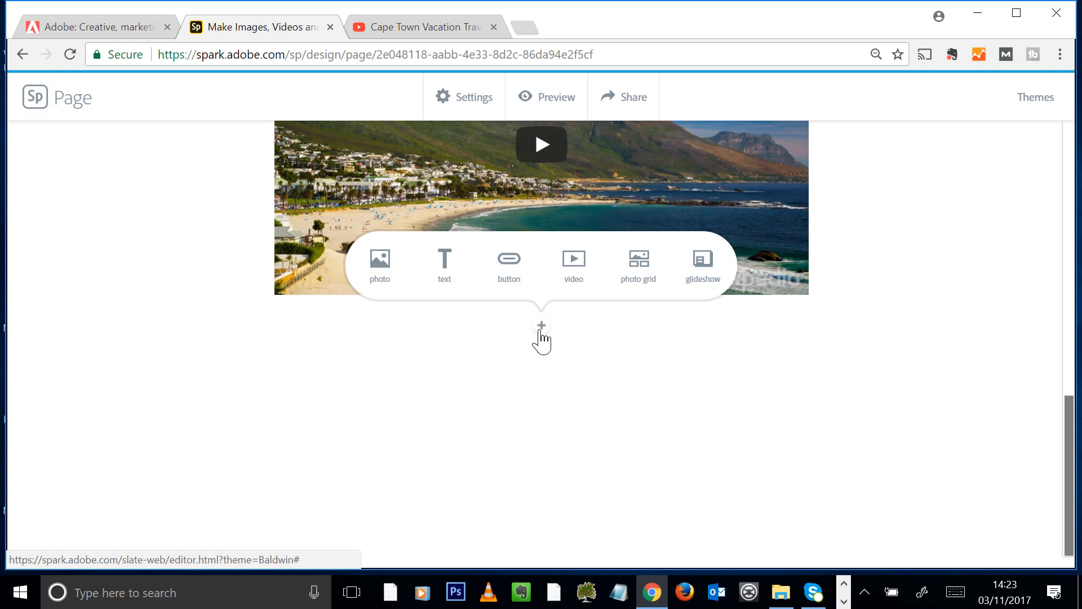
# Upload the Cape_Town_Clifton_Beach2 palm-tree photo as an inline image below the embedded video
pyautogui.click(379, 261)
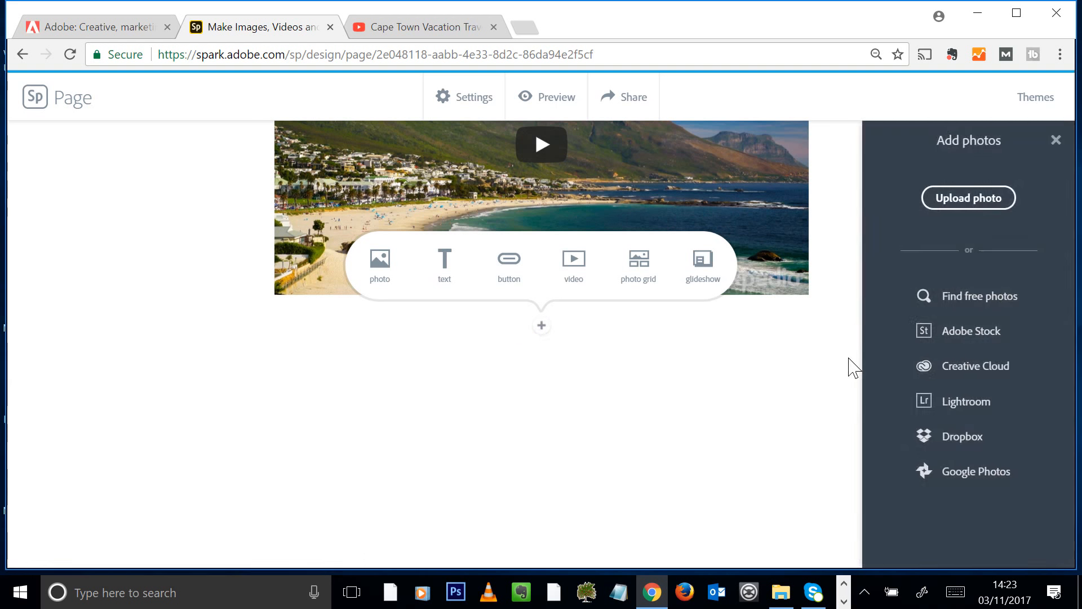
pyautogui.click(984, 203)
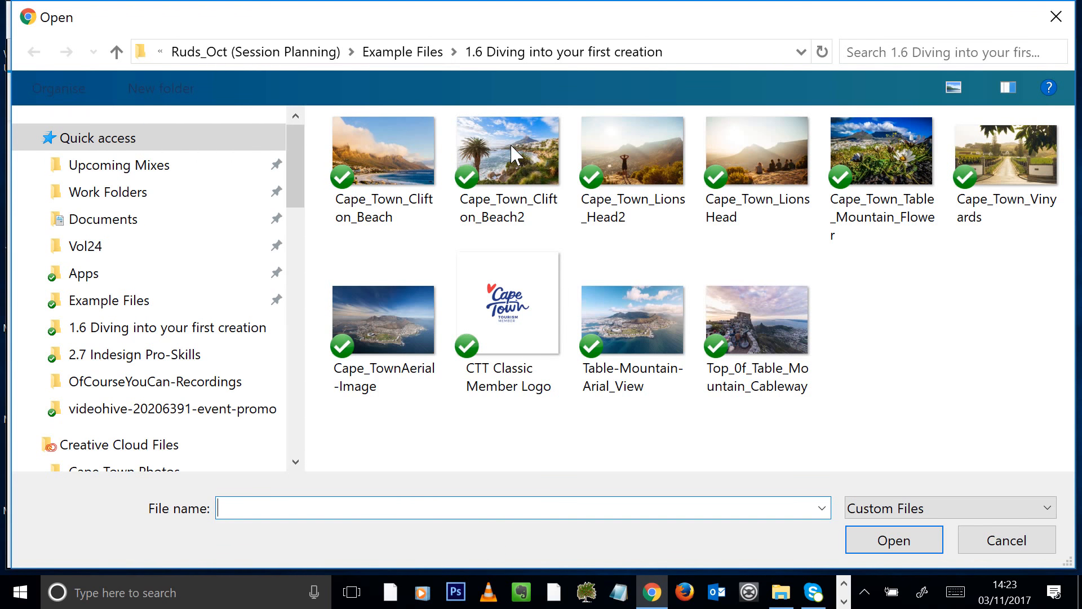
pyautogui.doubleClick(525, 152)
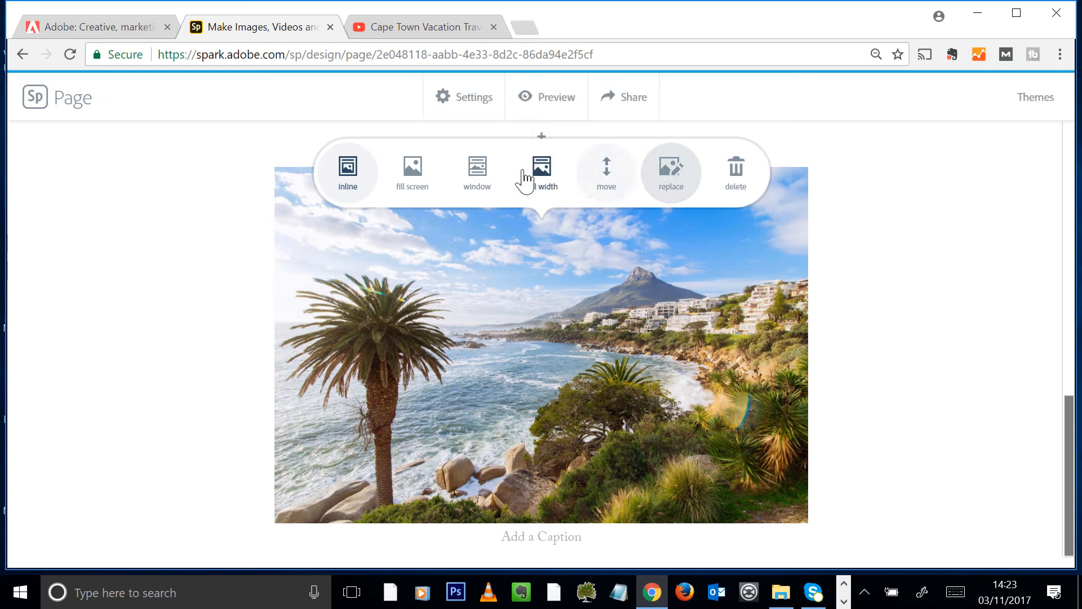
# Try the fill-screen and window banner layouts on the Clifton Beach photo
pyautogui.click(413, 169)
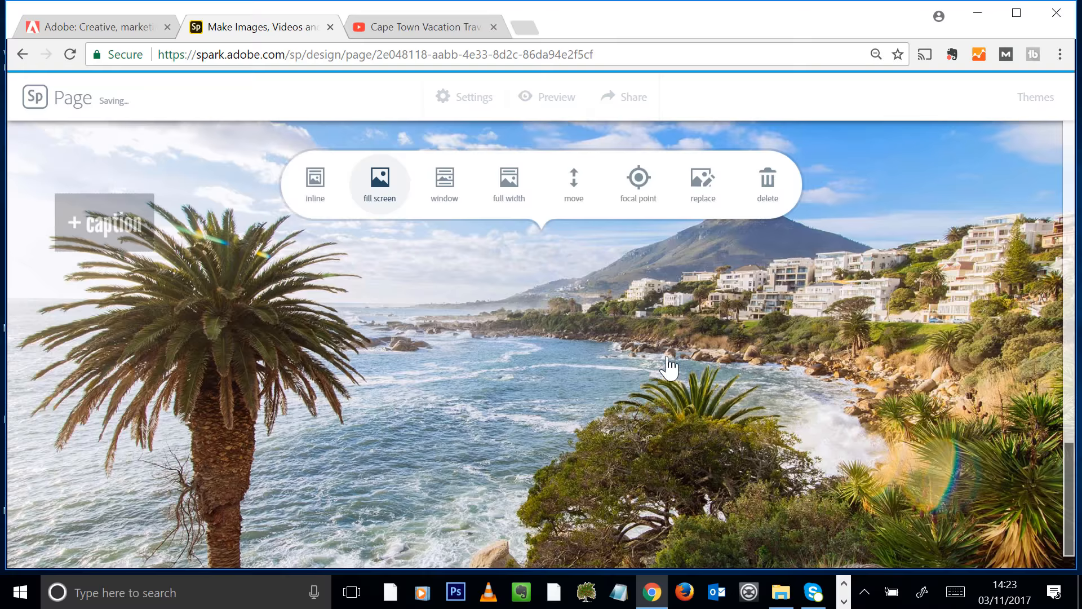
pyautogui.click(451, 190)
pyautogui.scroll(8, 670, 380)
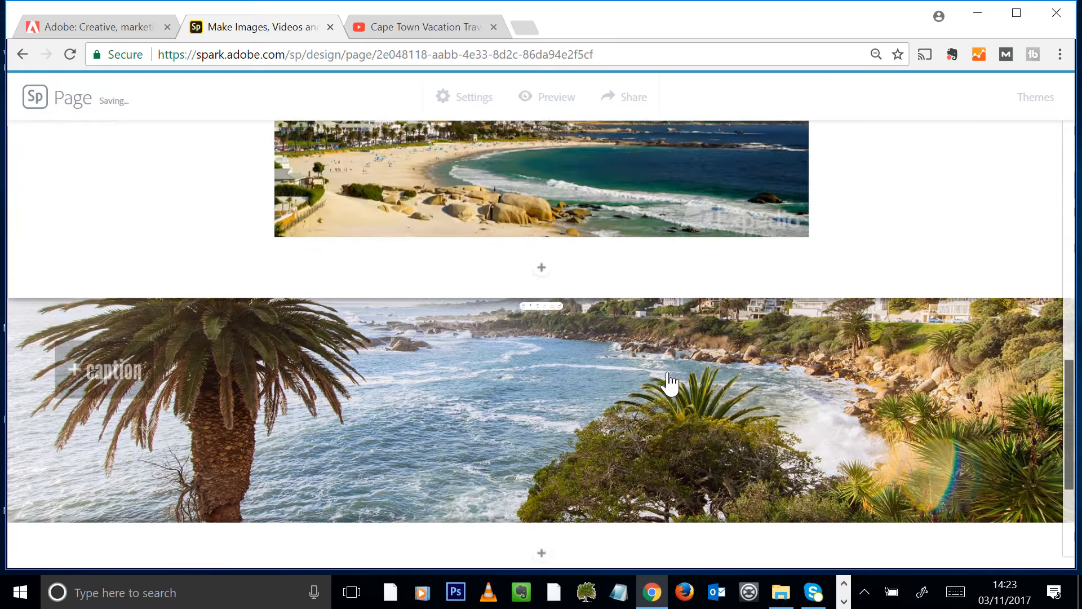
pyautogui.scroll(-8, 681, 379)
pyautogui.scroll(5, 688, 383)
pyautogui.scroll(2, 691, 386)
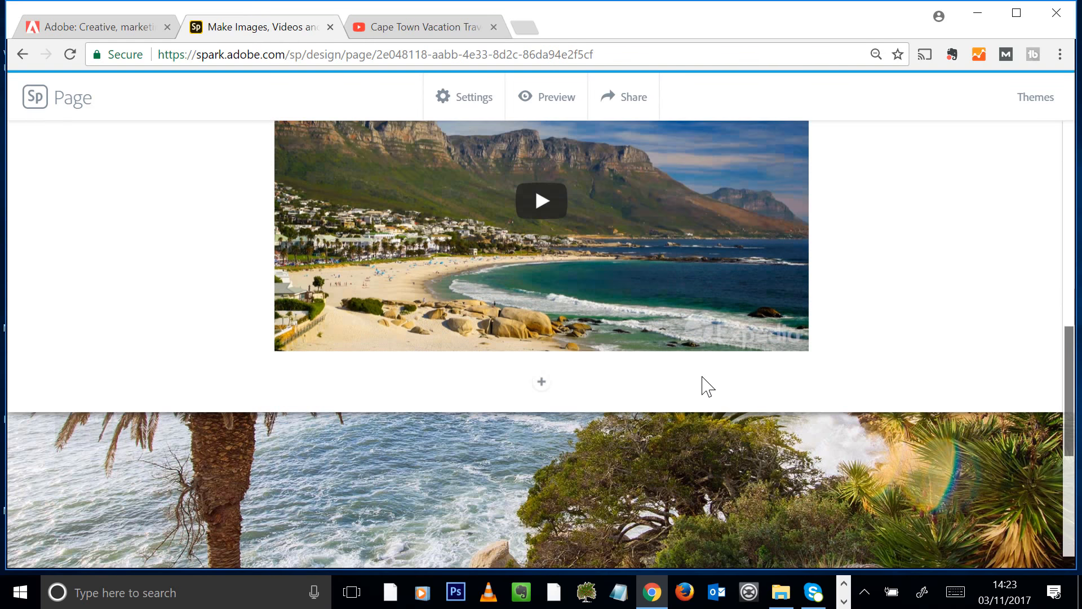
pyautogui.scroll(-4, 701, 387)
pyautogui.scroll(6, 701, 387)
pyautogui.scroll(-2, 700, 384)
pyautogui.scroll(-4, 706, 400)
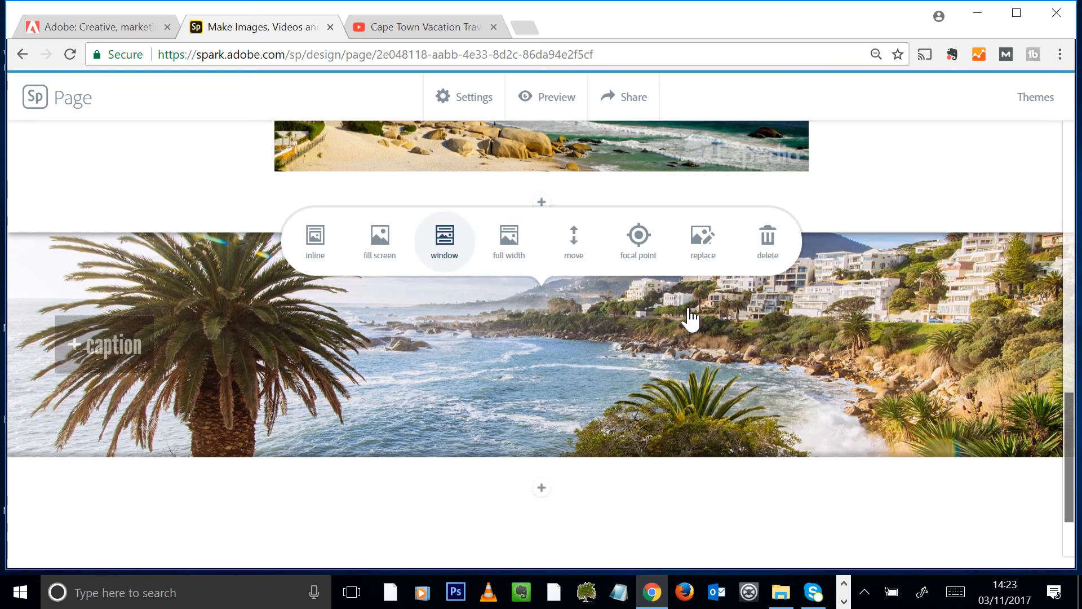
# Test full width and moving the photo, then settle on the window banner layout
pyautogui.click(511, 255)
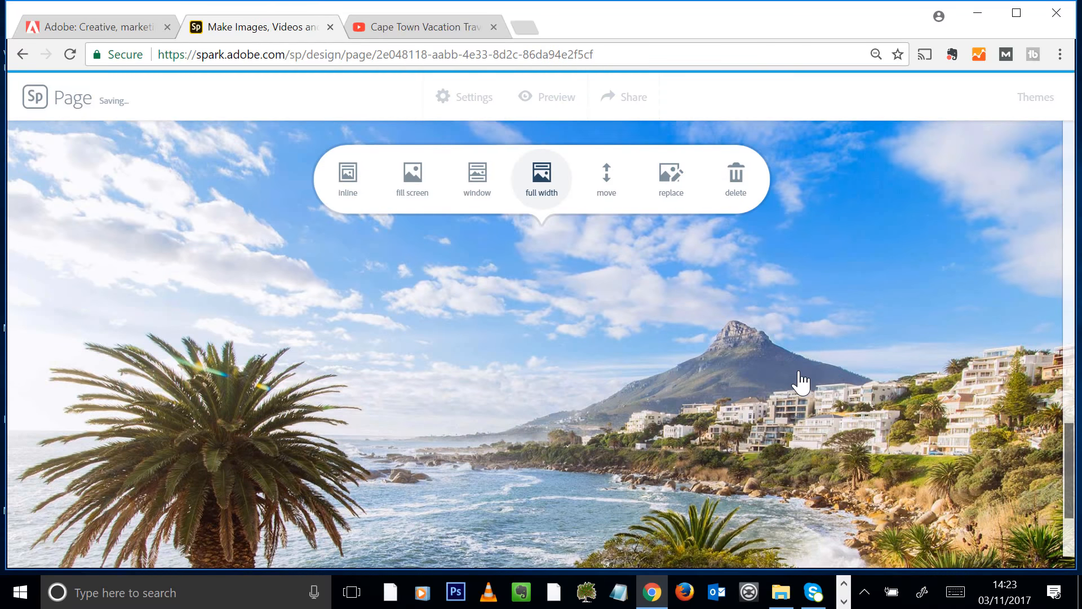
pyautogui.click(610, 185)
pyautogui.scroll(-4, 633, 375)
pyautogui.scroll(2, 637, 369)
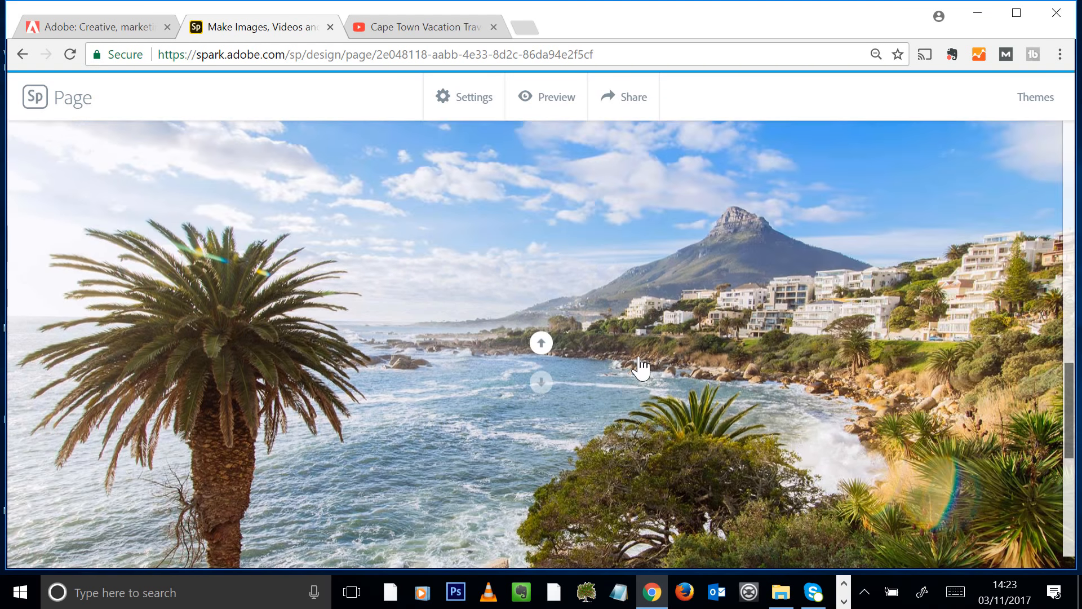
pyautogui.click(555, 278)
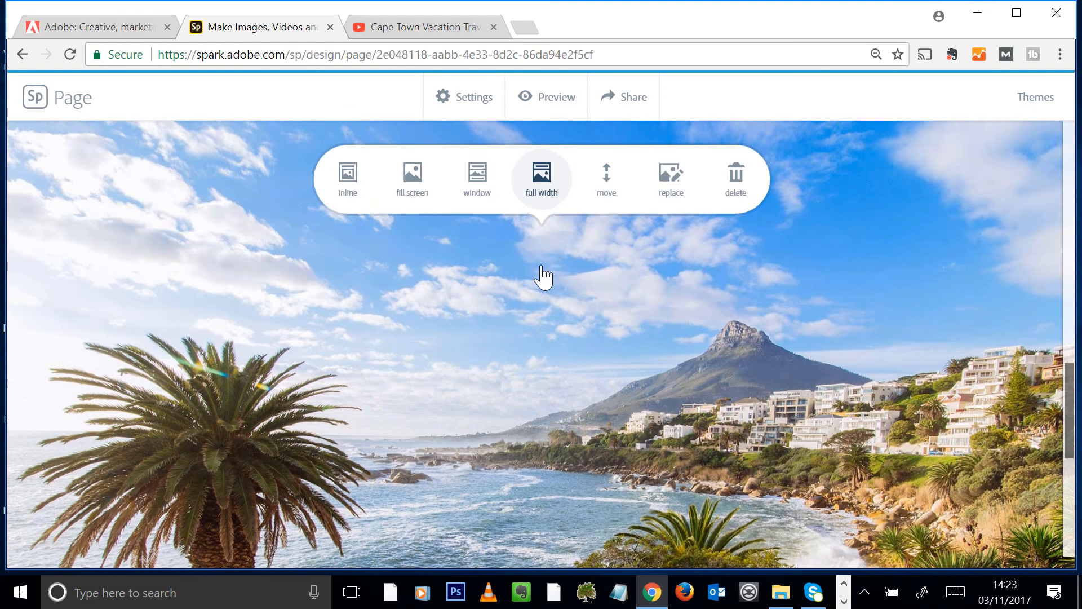
pyautogui.click(476, 189)
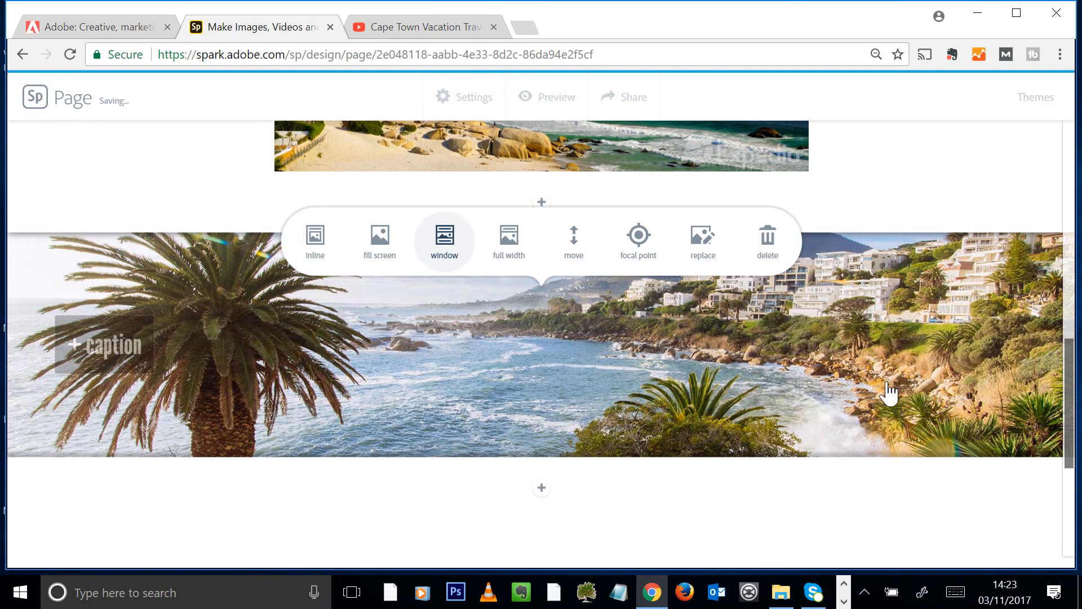
pyautogui.scroll(-2, 868, 366)
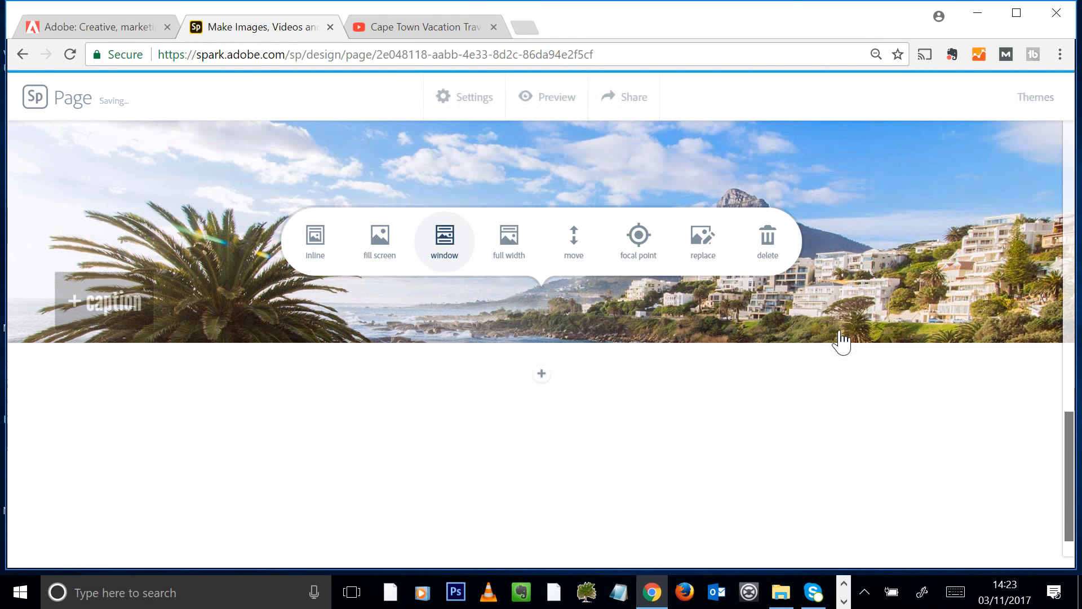
pyautogui.click(541, 374)
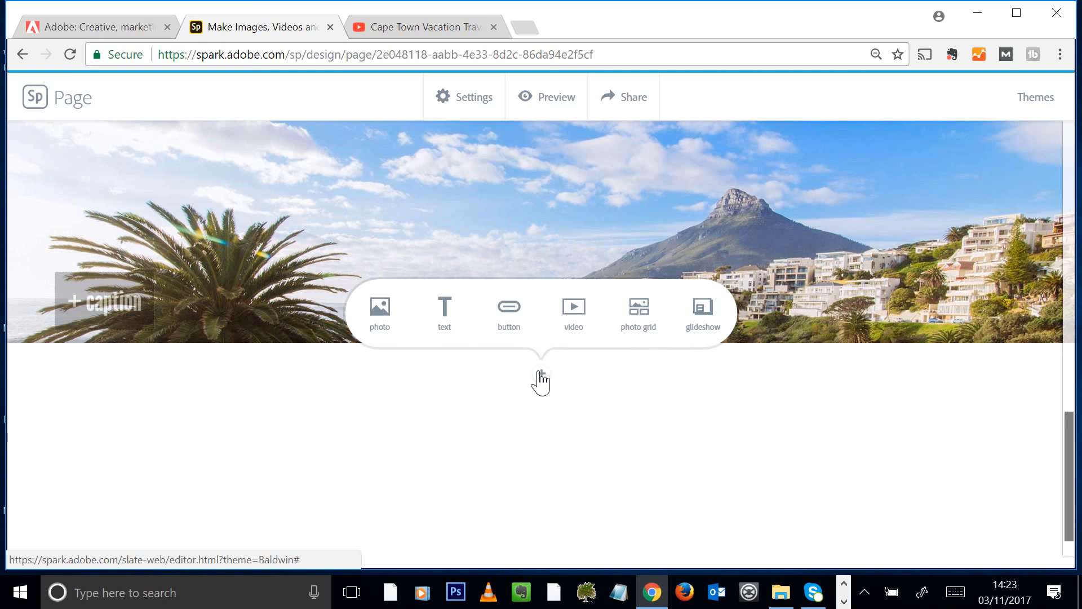
# Insert an empty text block under the banner, then switch to the Cape Town Articles document in Word
pyautogui.click(448, 313)
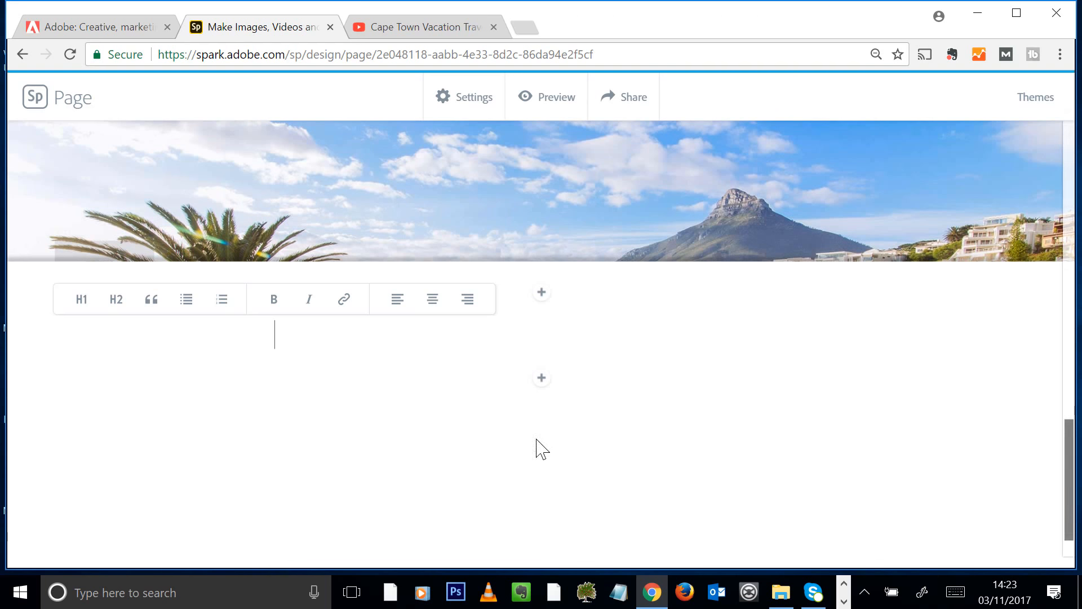
pyautogui.click(844, 603)
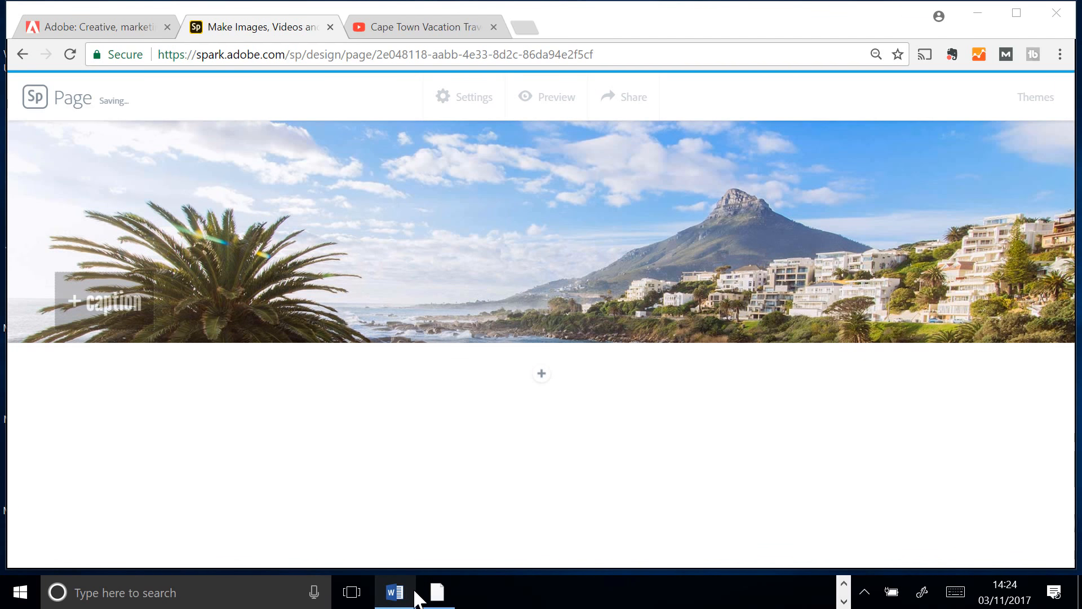
pyautogui.click(409, 593)
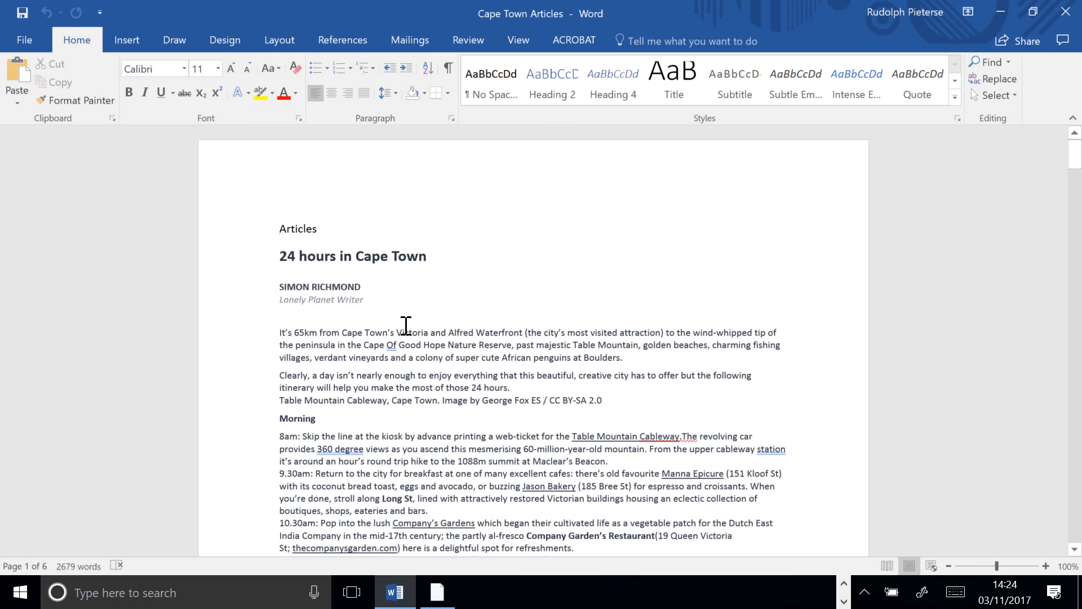
# Copy the '24 hours in Cape Town' article from Word and paste it into a new text block below the banner
pyautogui.moveTo(293, 256); pyautogui.dragTo(736, 246)
pyautogui.scroll(15, 737, 250)
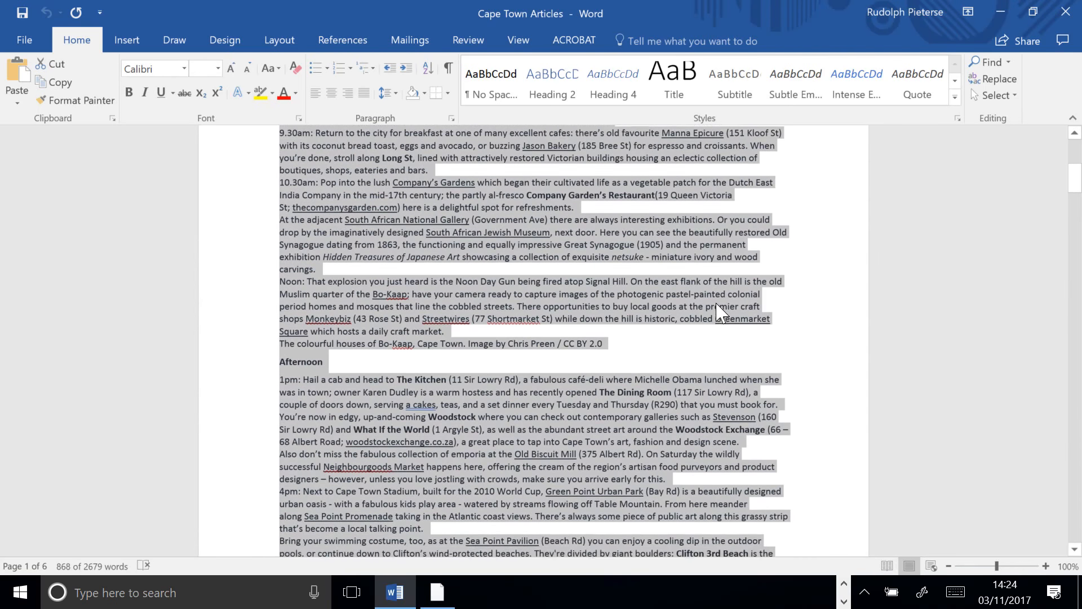
pyautogui.click(843, 600)
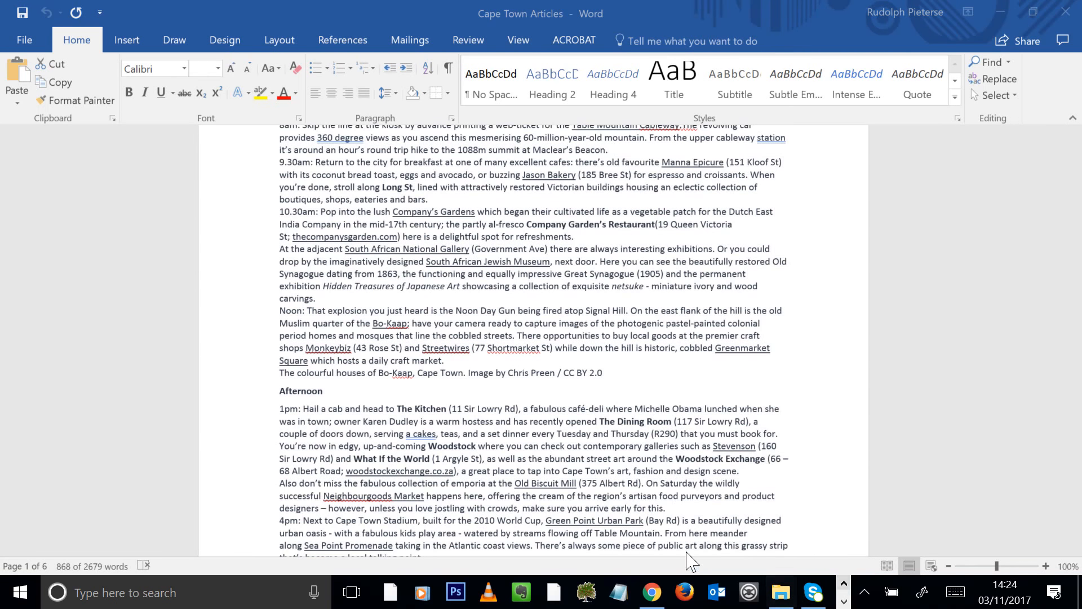
pyautogui.click(652, 592)
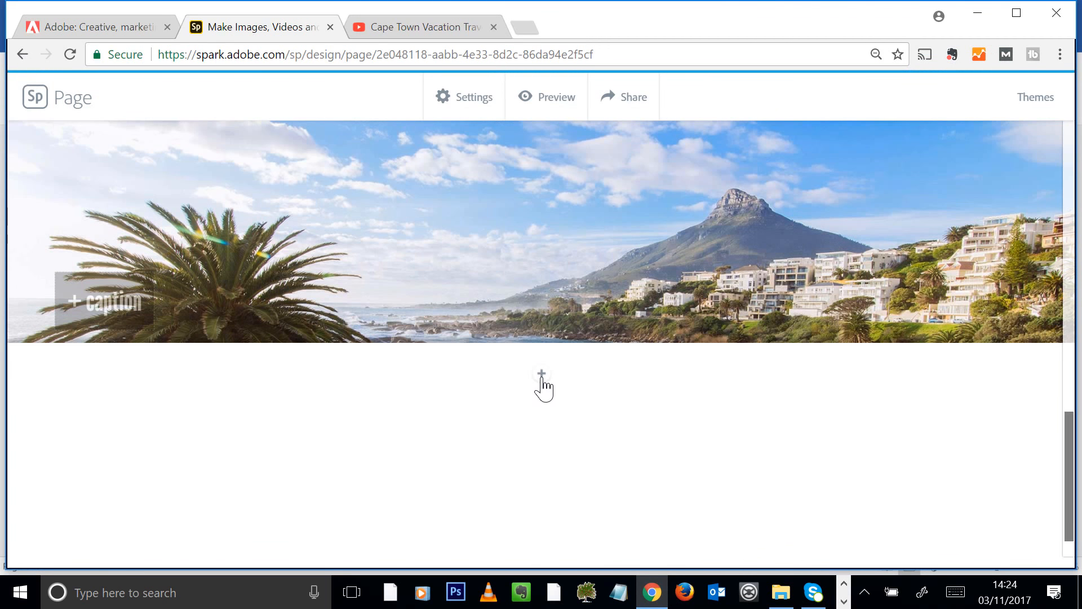
pyautogui.click(541, 375)
pyautogui.click(445, 311)
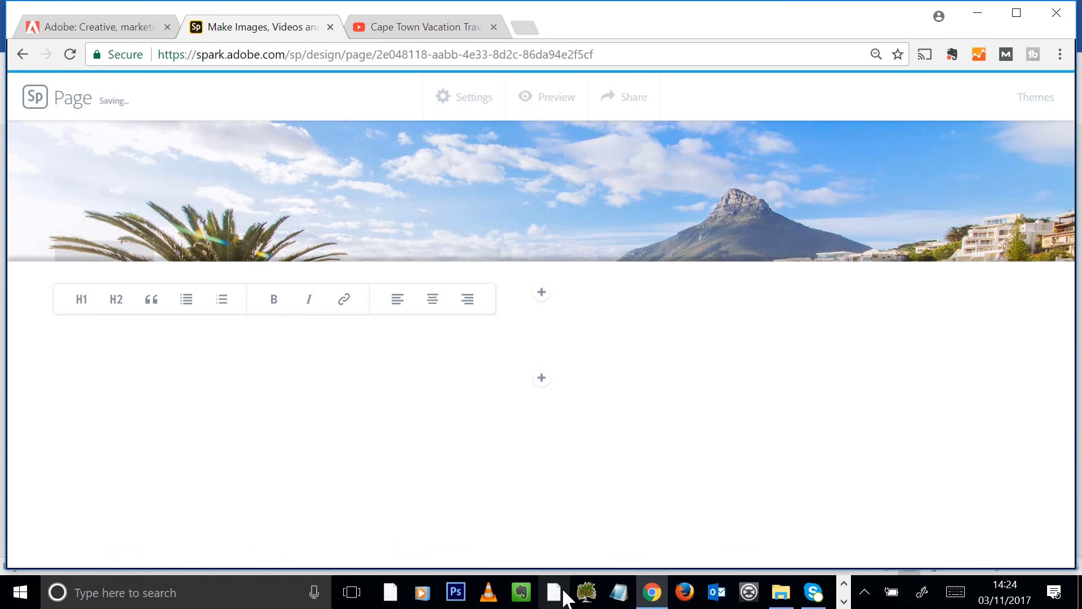
pyautogui.hotkey('ctrl', 'v')
pyautogui.scroll(15, 642, 319)
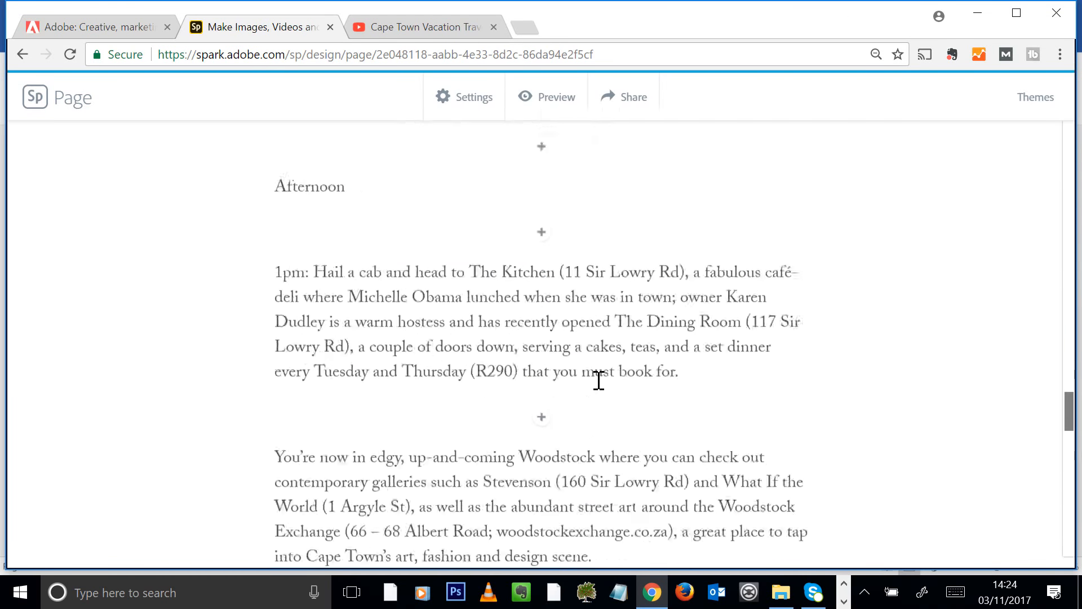
pyautogui.scroll(10, 598, 377)
# Delete the 8.30pm paragraph, the Evening heading and the Woodstock Exchange photo caption
pyautogui.scroll(-20, 592, 341)
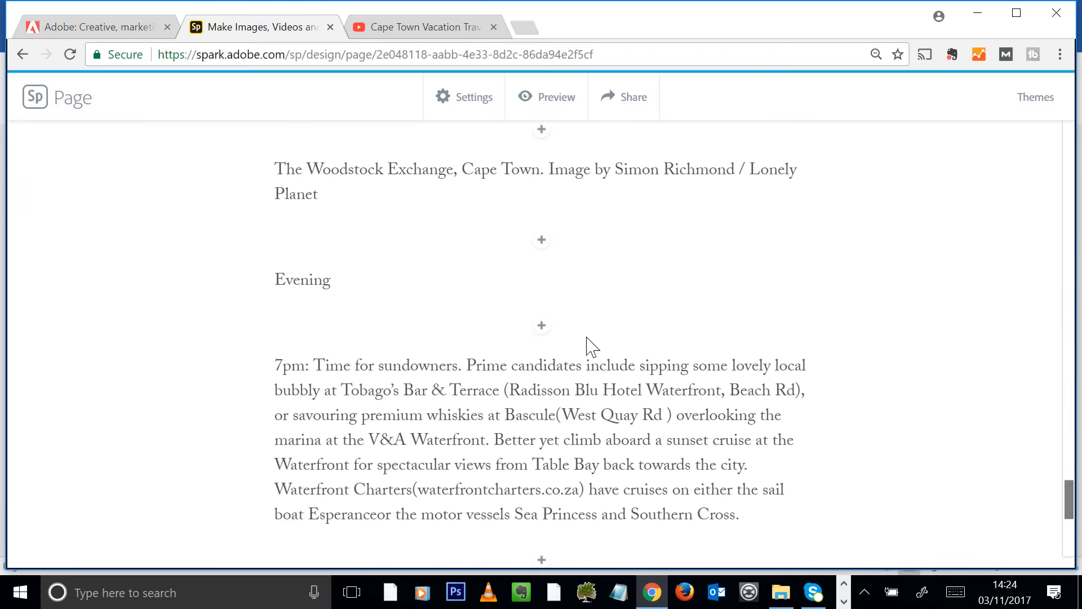
pyautogui.scroll(-6, 586, 338)
pyautogui.moveTo(435, 355); pyautogui.dragTo(234, 3)
pyautogui.press('Delete')
pyautogui.scroll(8, 717, 349)
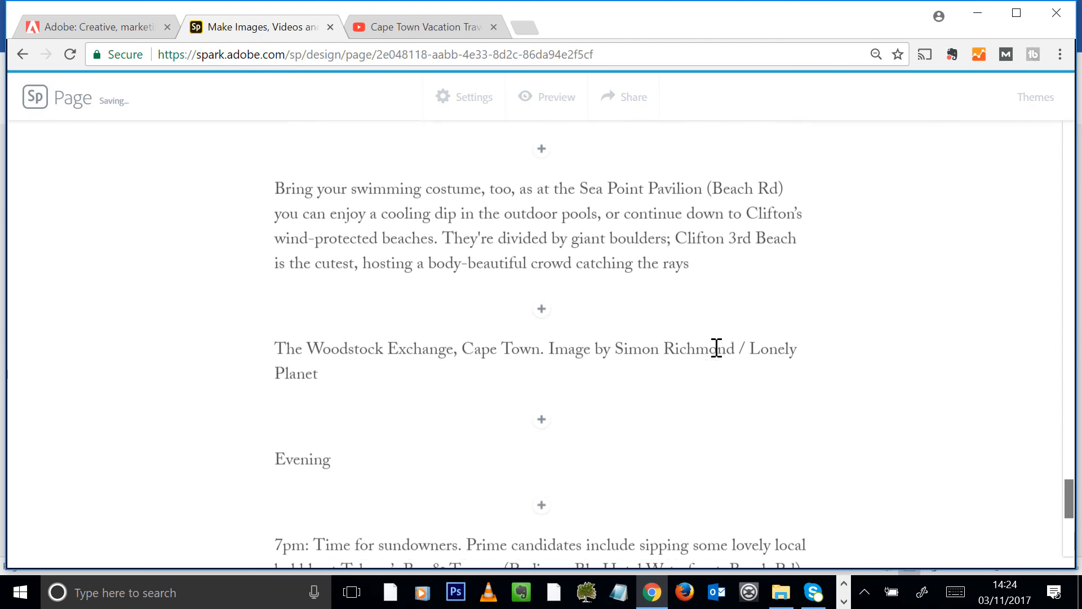
pyautogui.scroll(-2, 576, 418)
pyautogui.moveTo(386, 358); pyautogui.dragTo(212, 362)
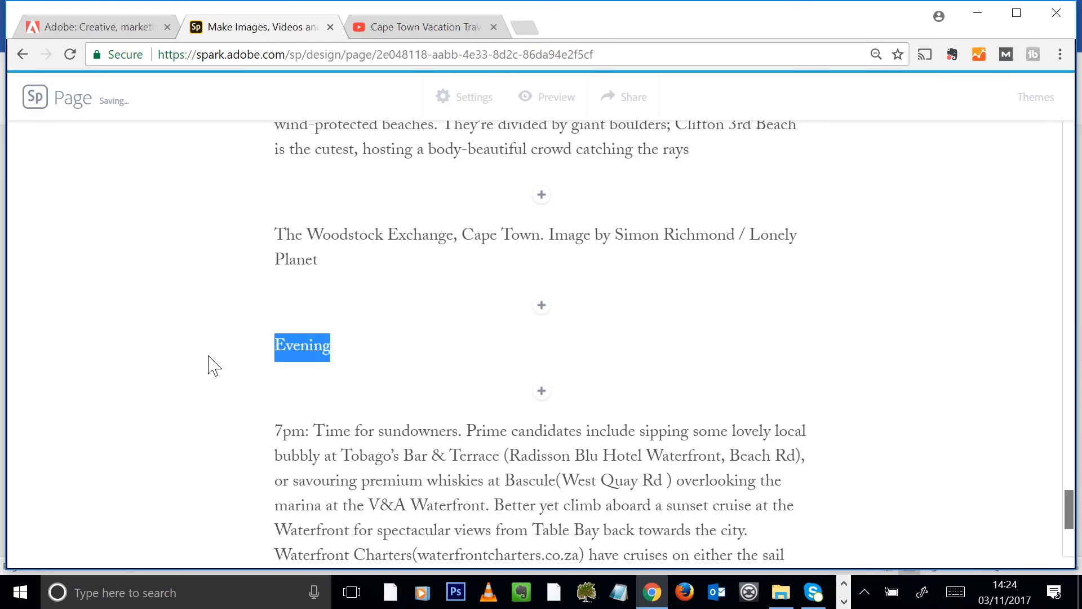
pyautogui.press('BackSpace')
pyautogui.press('BackSpace')
pyautogui.press('BackSpace')
pyautogui.moveTo(333, 349); pyautogui.dragTo(242, 290)
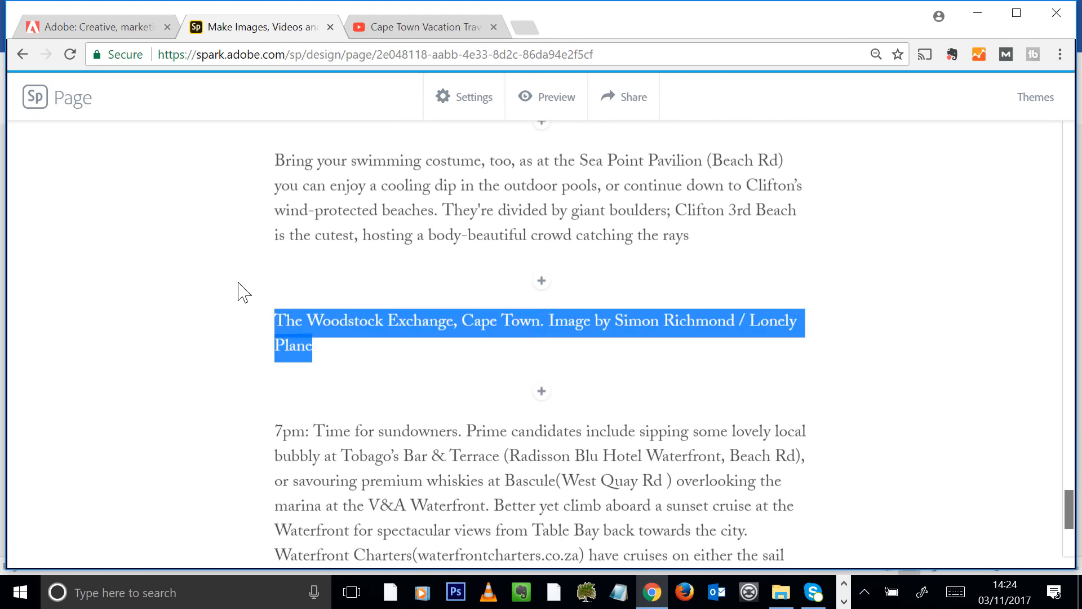
pyautogui.press('BackSpace')
pyautogui.press('BackSpace')
# Delete the Bo-Kaap photo caption, the Noon paragraph and the 10.30am paragraph
pyautogui.scroll(-2, 628, 398)
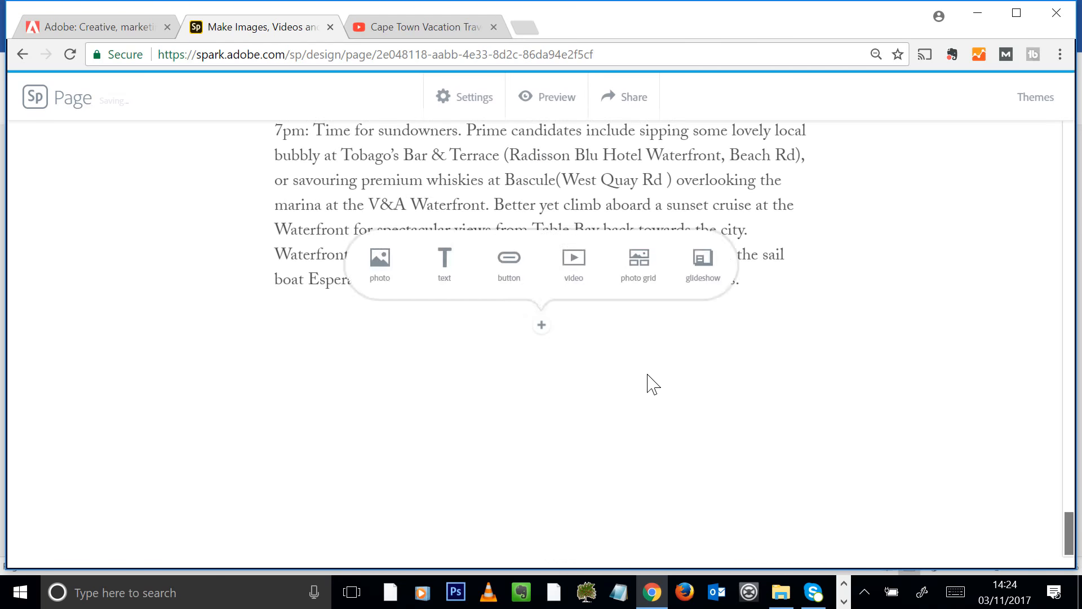
pyautogui.scroll(20, 653, 344)
pyautogui.scroll(2, 657, 339)
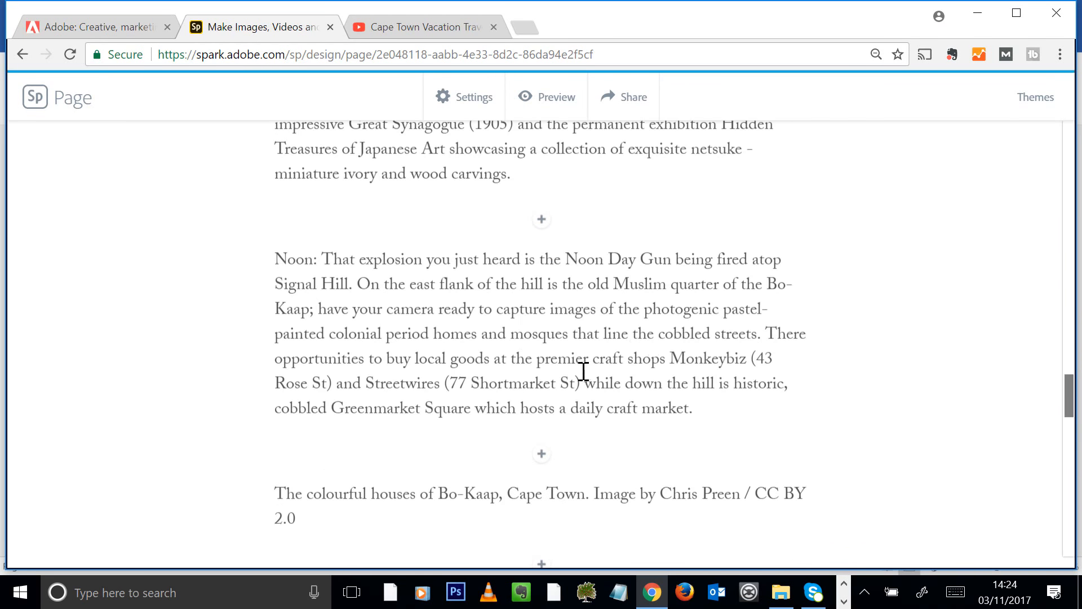
pyautogui.scroll(-2, 584, 372)
pyautogui.moveTo(315, 411); pyautogui.dragTo(257, 259)
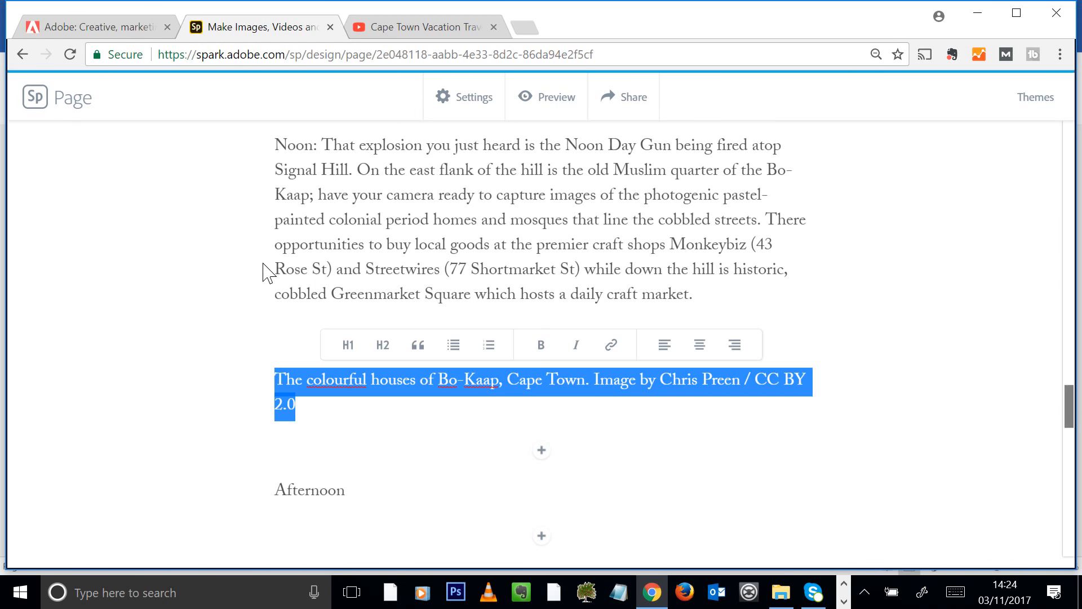
pyautogui.press('BackSpace')
pyautogui.press('BackSpace')
pyautogui.moveTo(709, 299); pyautogui.dragTo(257, 214)
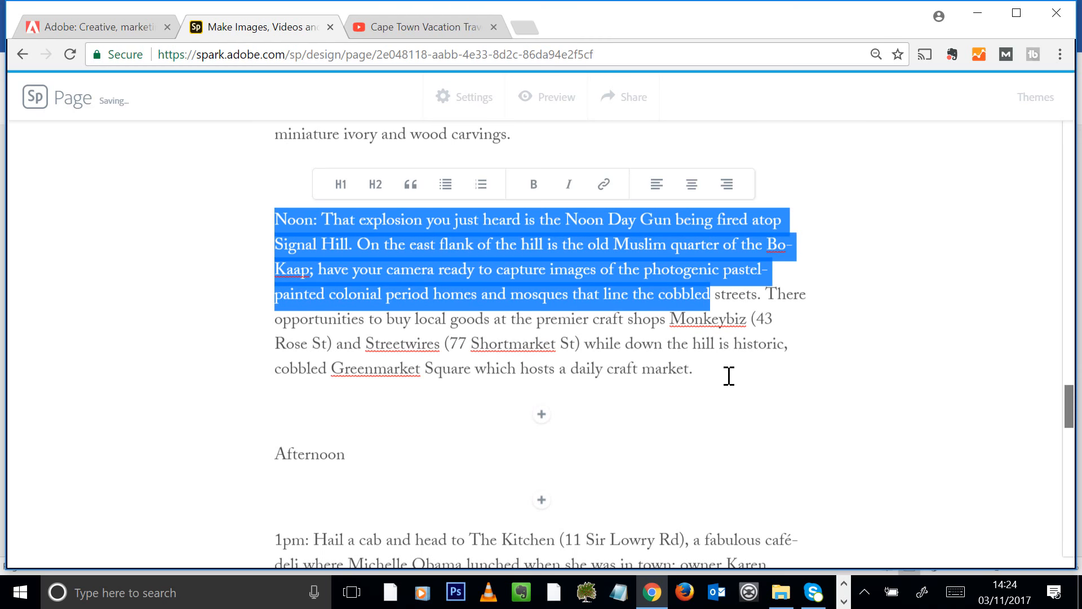
pyautogui.moveTo(727, 375); pyautogui.dragTo(261, 205)
pyautogui.press('BackSpace')
pyautogui.scroll(8, 824, 341)
pyautogui.scroll(-4, 658, 308)
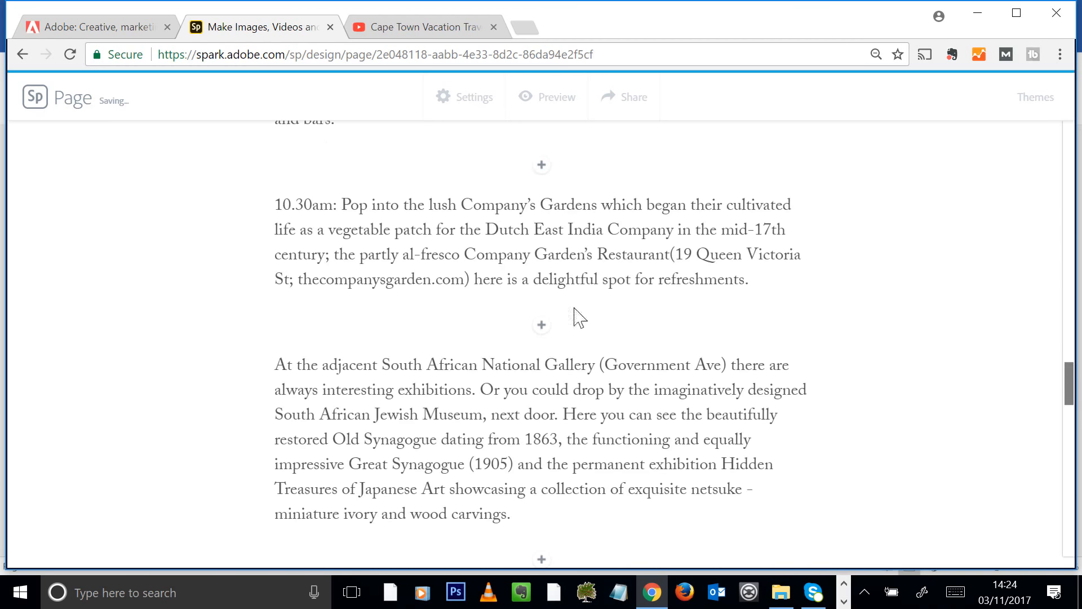
pyautogui.moveTo(805, 285); pyautogui.dragTo(270, 199)
pyautogui.press('BackSpace')
# Delete the 8am paragraph, the Morning heading and the Table Mountain Cableway caption
pyautogui.scroll(5, 536, 235)
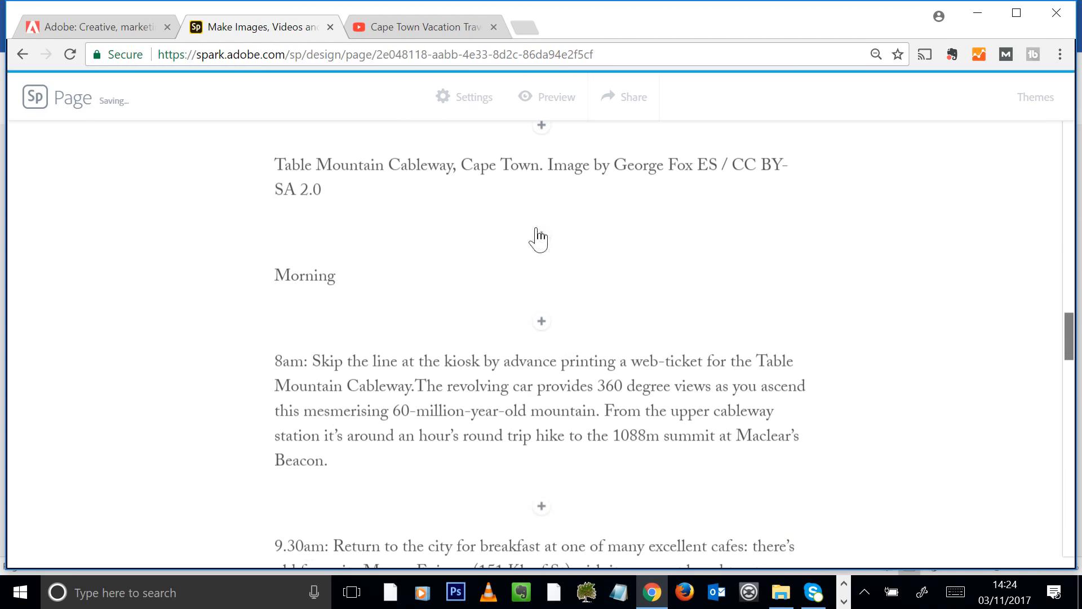
pyautogui.moveTo(393, 446); pyautogui.dragTo(231, 288)
pyautogui.press('BackSpace')
pyautogui.press('BackSpace')
pyautogui.moveTo(354, 270); pyautogui.dragTo(197, 236)
pyautogui.press('BackSpace')
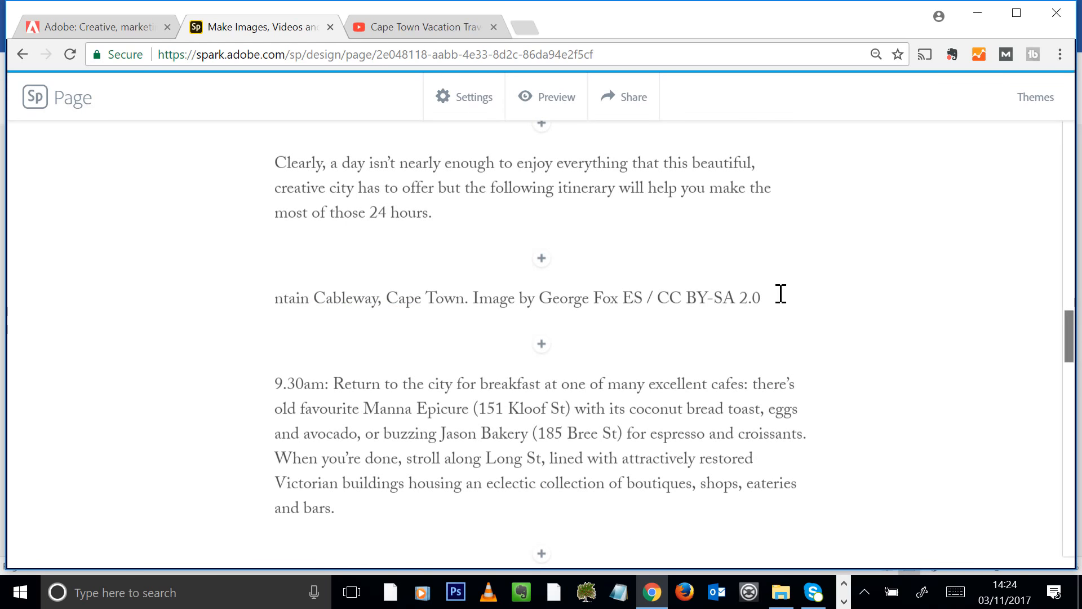
pyautogui.moveTo(781, 294); pyautogui.dragTo(271, 328)
pyautogui.press('BackSpace')
pyautogui.press('BackSpace')
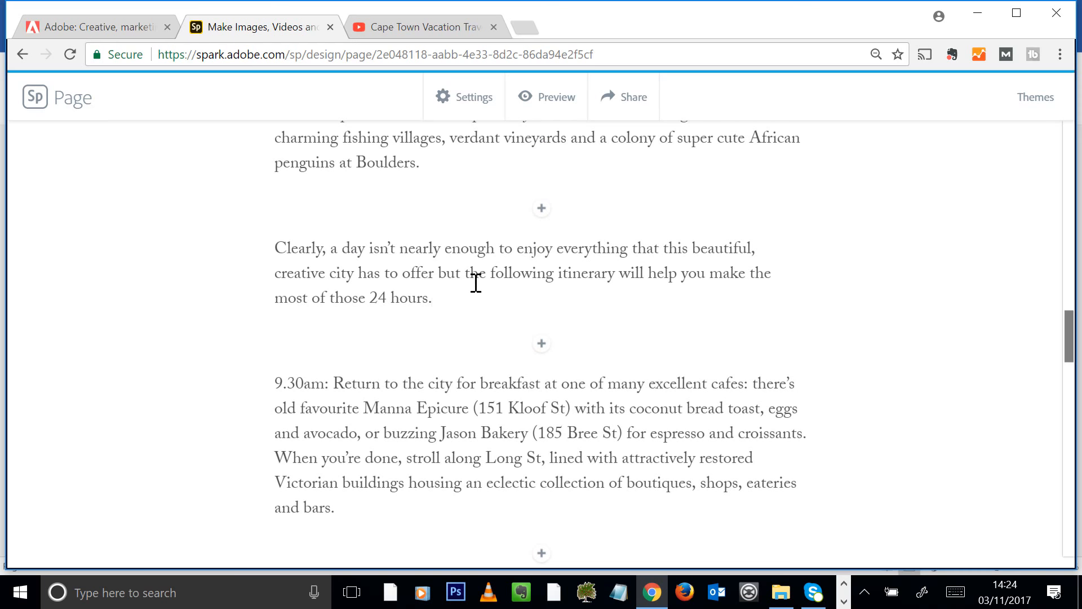
pyautogui.scroll(8, 476, 282)
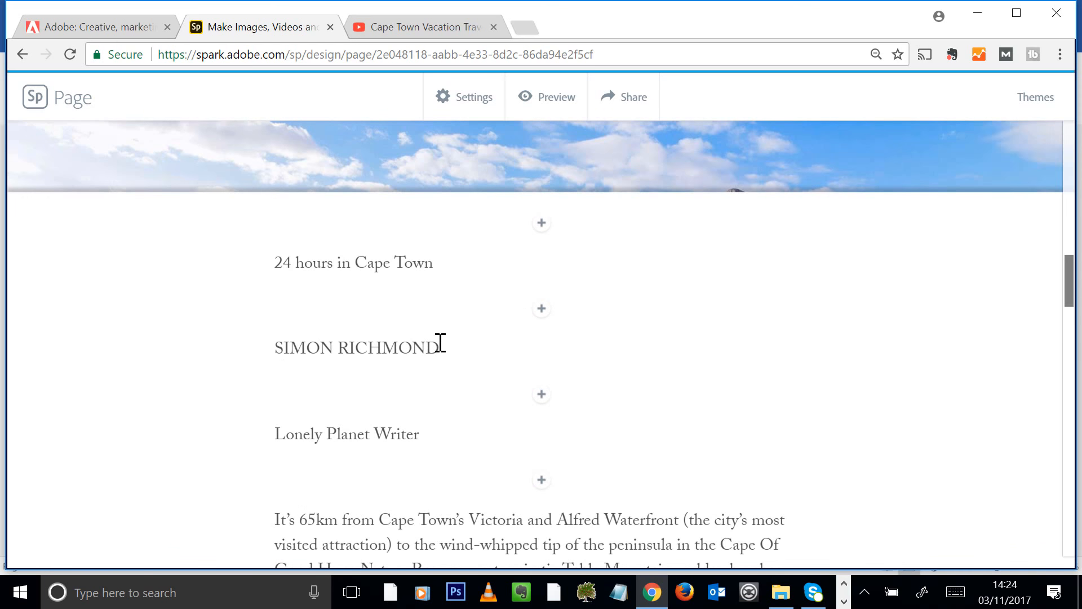
# Make '24 hours in Cape Town' an H1 heading and centre it
pyautogui.click(437, 346)
pyautogui.moveTo(467, 256); pyautogui.dragTo(211, 273)
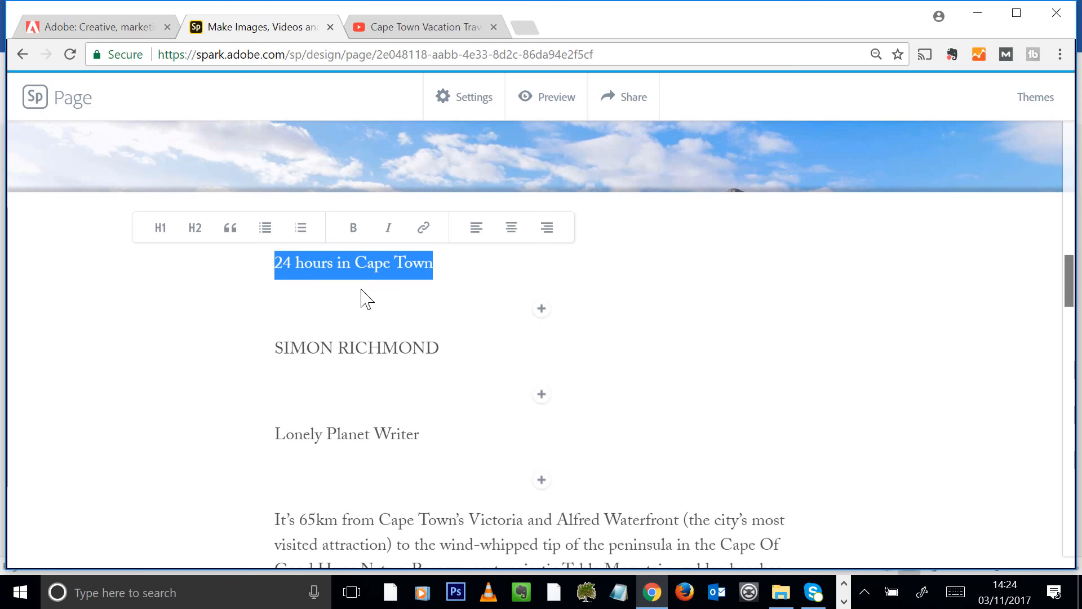
pyautogui.click(196, 230)
pyautogui.click(163, 230)
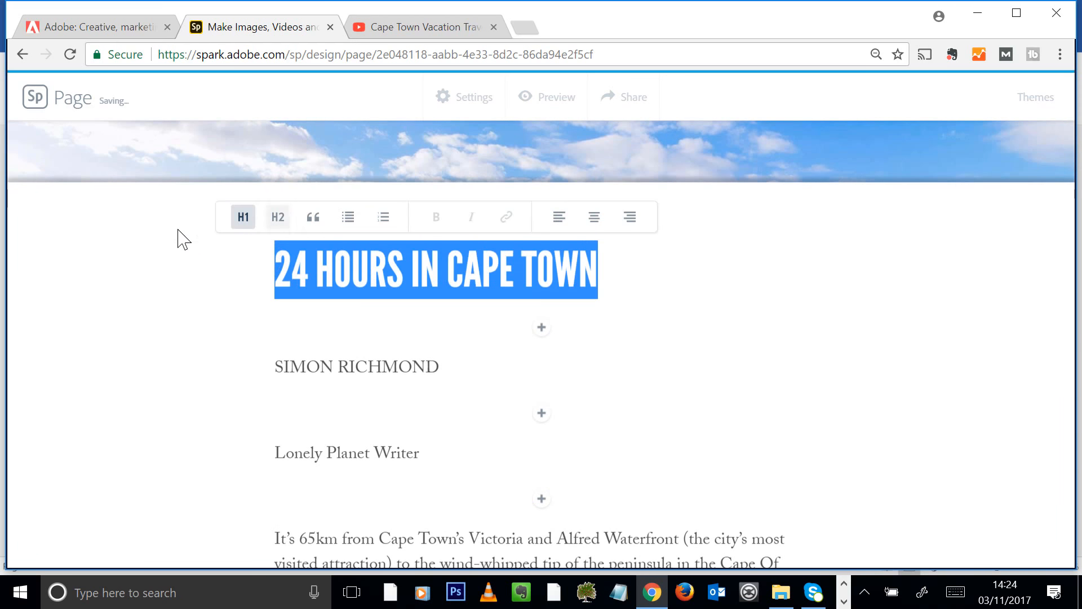
pyautogui.click(597, 223)
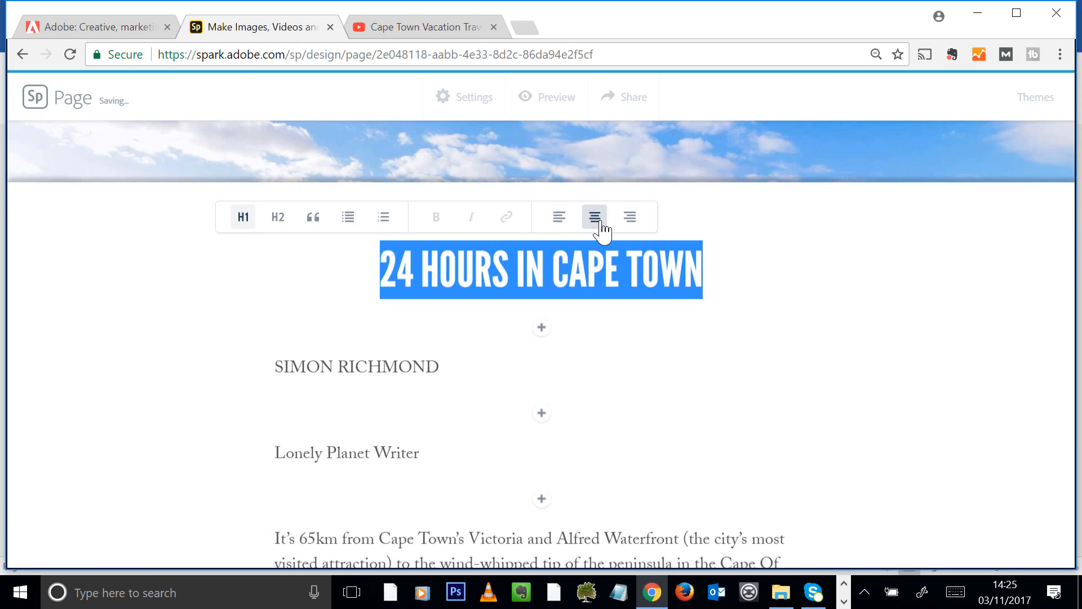
# Centre the author's name line and the 'Lonely Planet Writer' line
pyautogui.moveTo(454, 370); pyautogui.dragTo(225, 389)
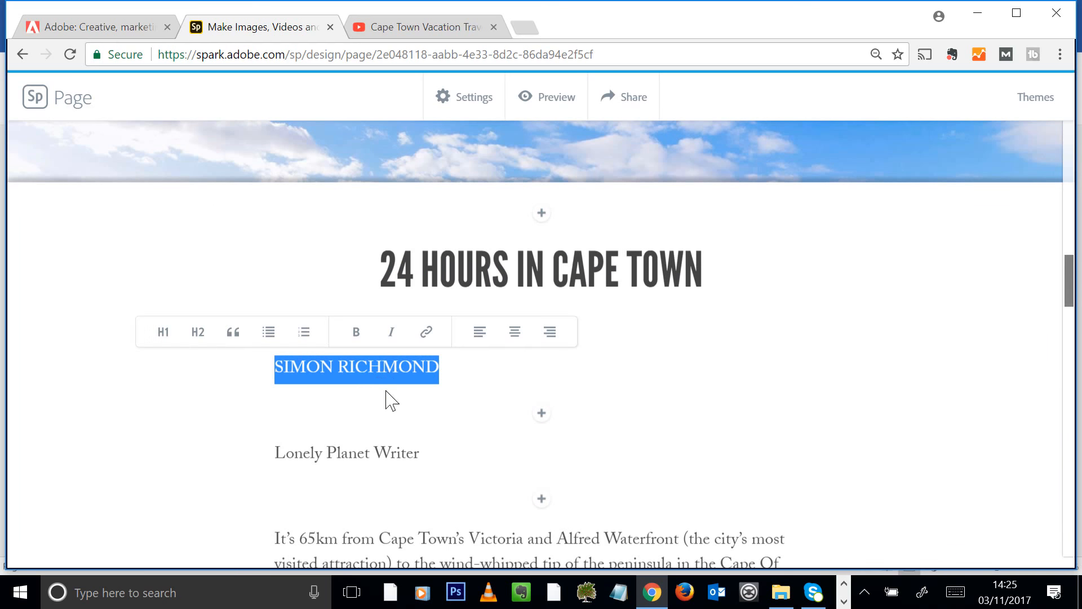
pyautogui.click(515, 332)
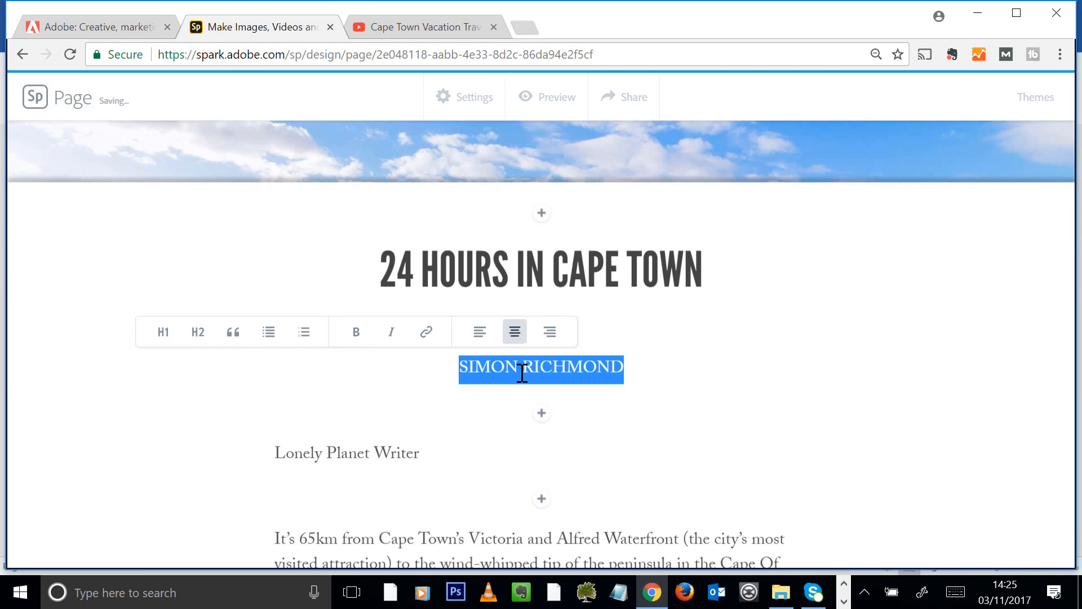
pyautogui.moveTo(433, 457); pyautogui.dragTo(203, 481)
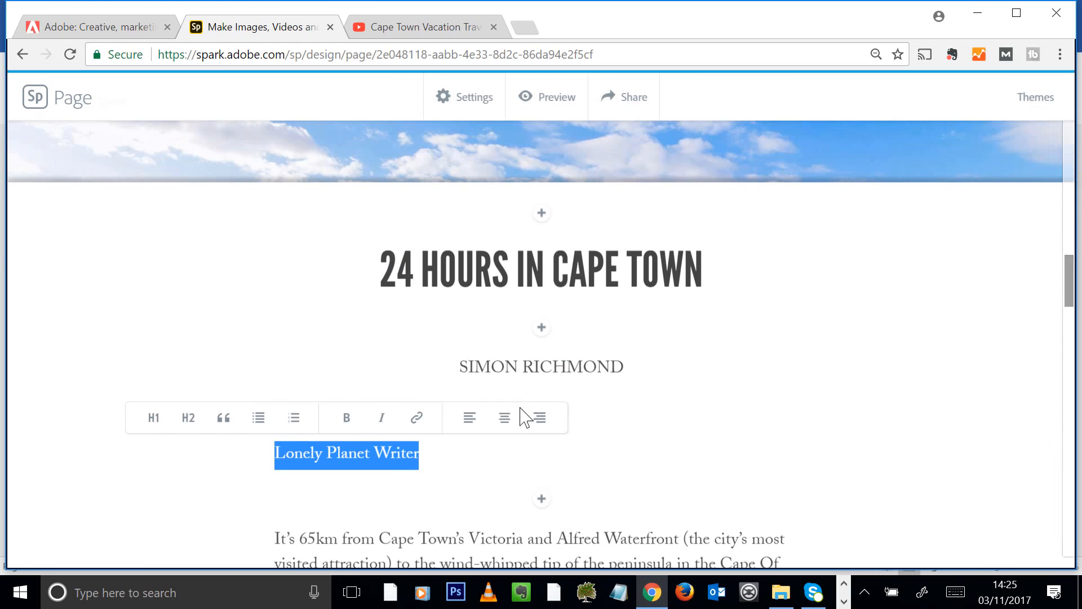
pyautogui.click(504, 418)
pyautogui.scroll(-2, 744, 372)
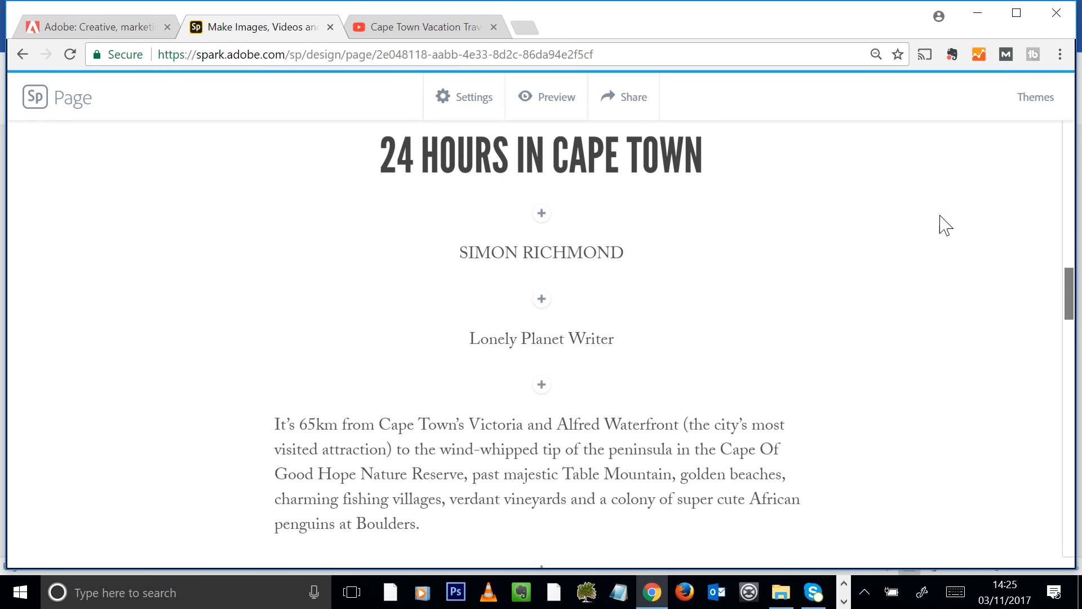
pyautogui.scroll(-4, 651, 171)
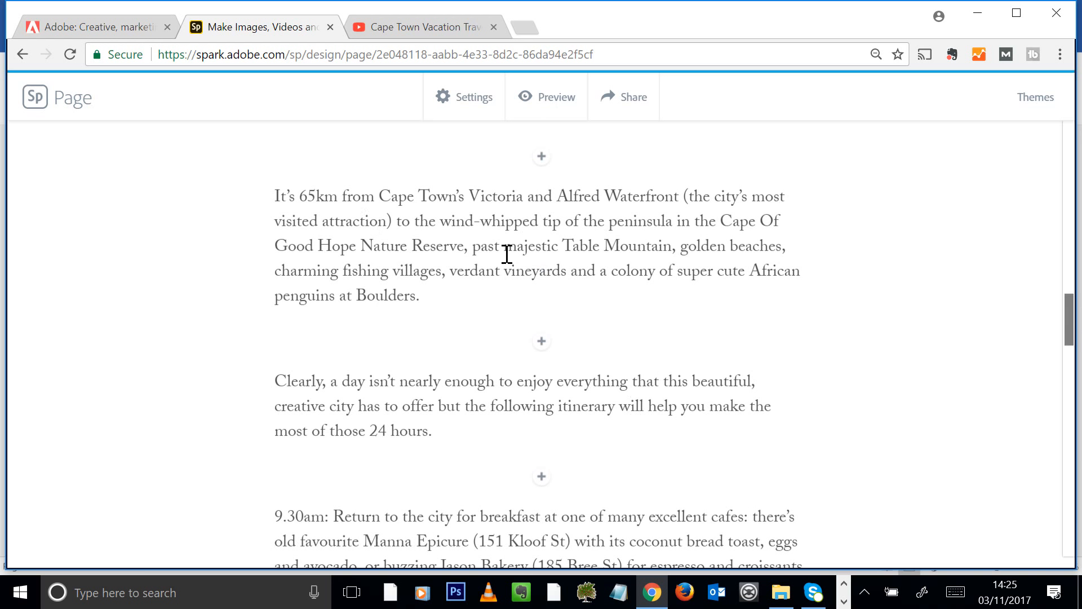
pyautogui.moveTo(476, 251); pyautogui.dragTo(527, 248)
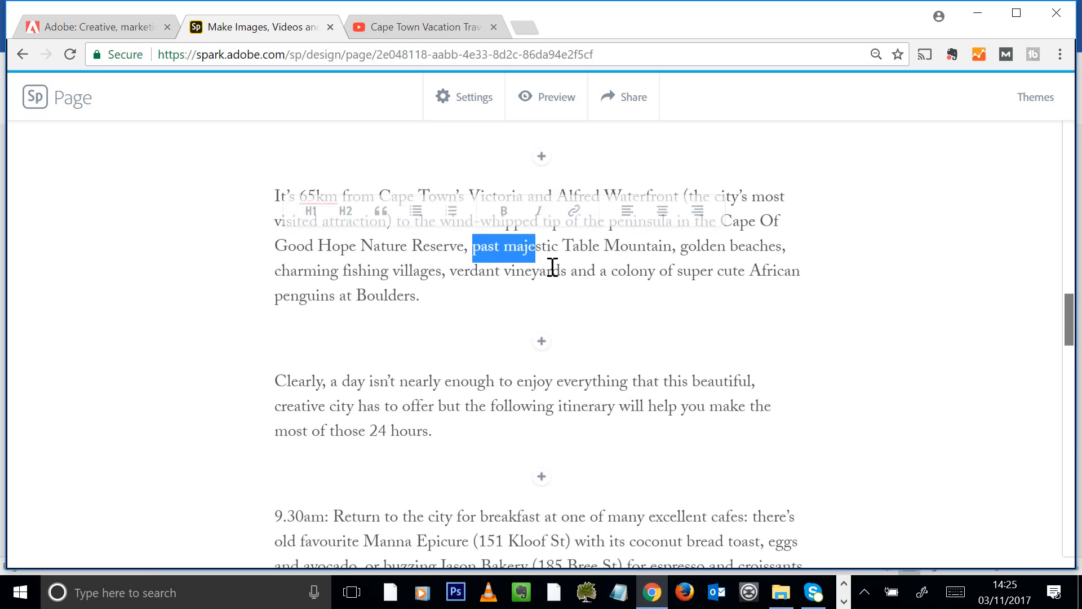
pyautogui.scroll(-2, 476, 298)
pyautogui.moveTo(476, 297); pyautogui.dragTo(555, 294)
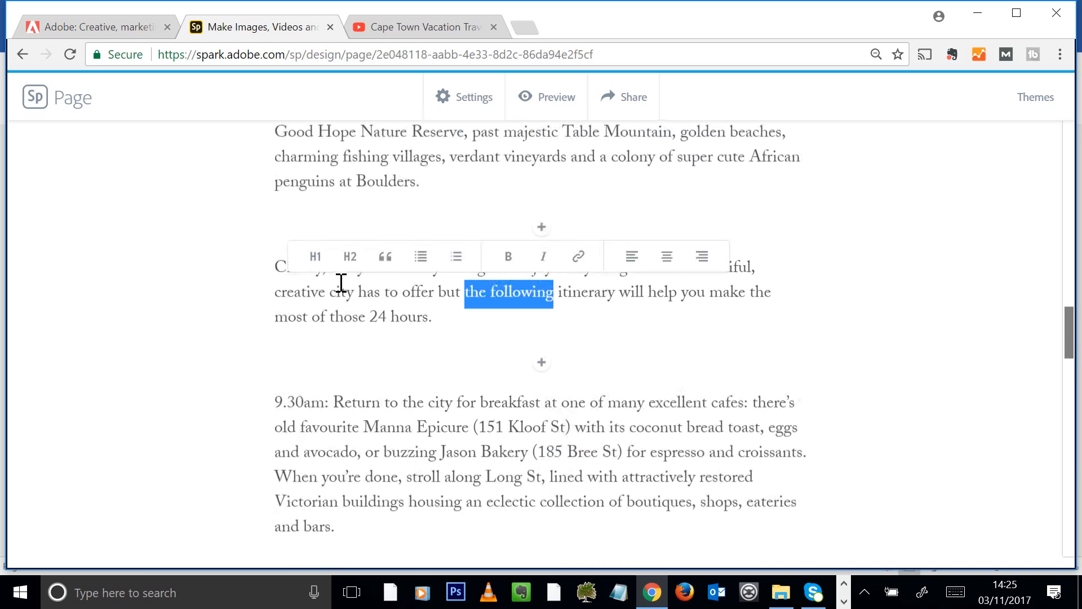
pyautogui.scroll(-2, 385, 262)
pyautogui.moveTo(354, 330); pyautogui.dragTo(439, 341)
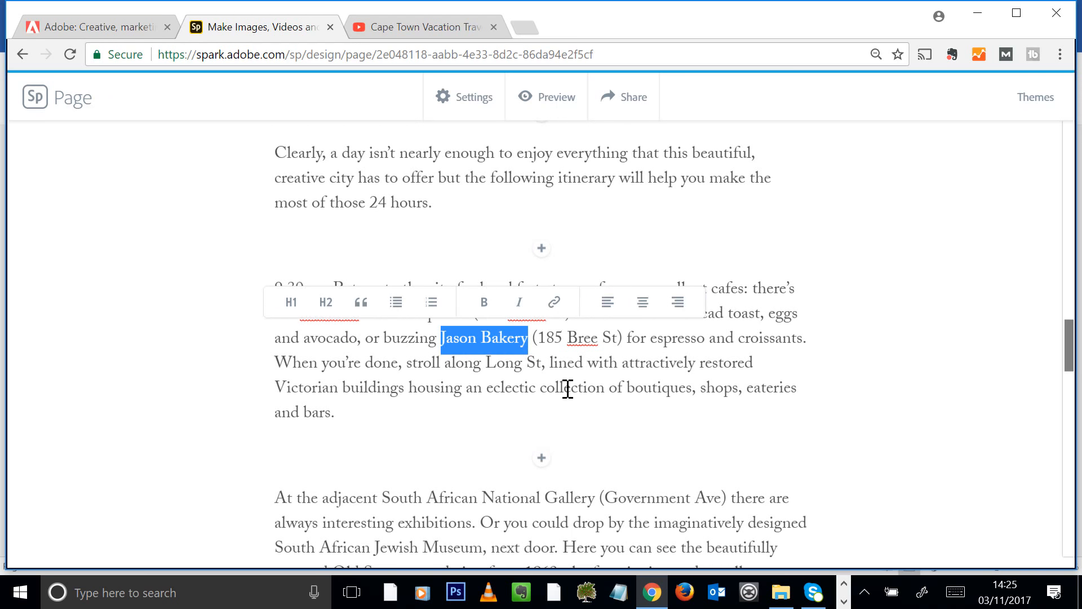
pyautogui.click(554, 302)
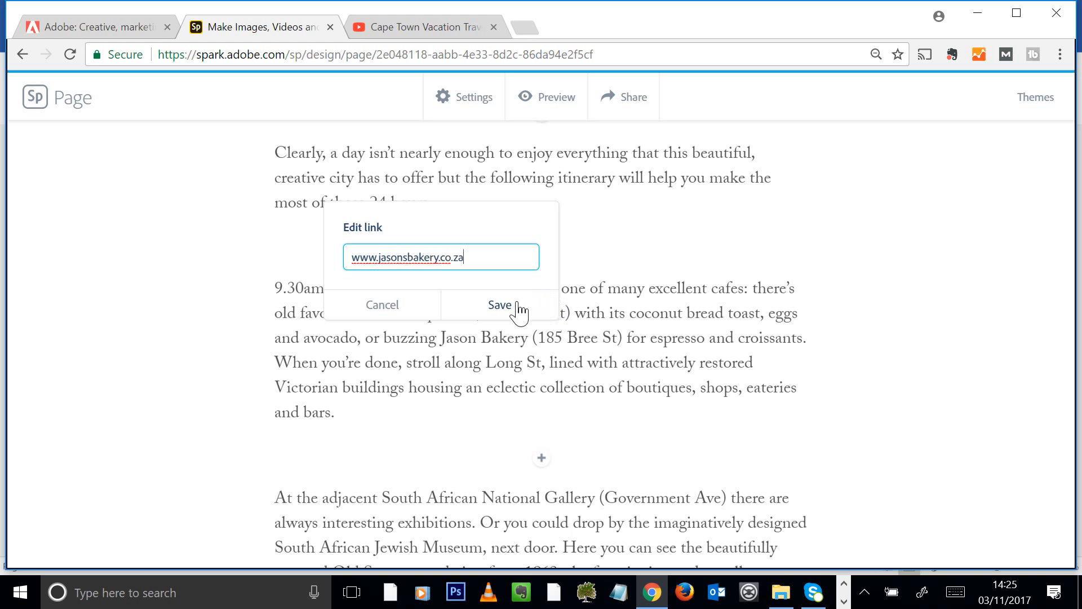
pyautogui.click(499, 305)
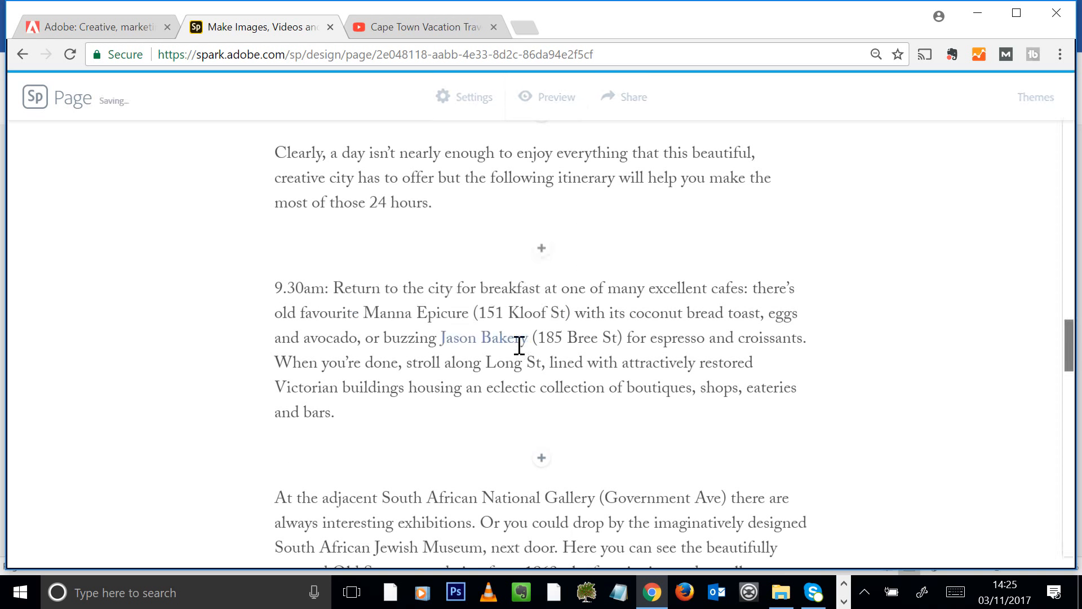
pyautogui.scroll(-17, 571, 340)
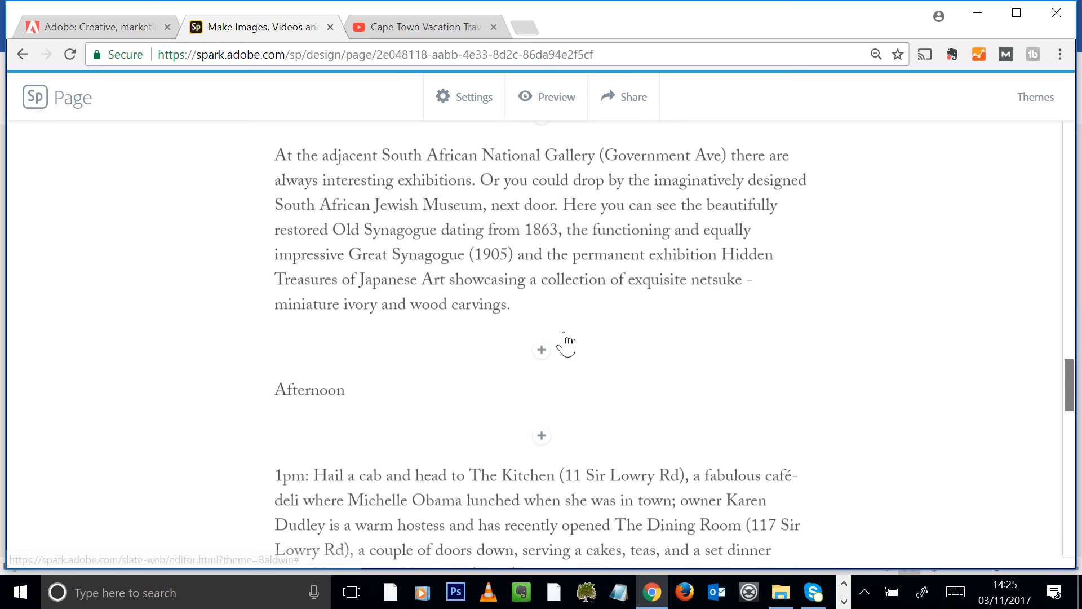
# Add a photo grid at the page end and upload six Cape Town photos into it
pyautogui.scroll(-12, 603, 333)
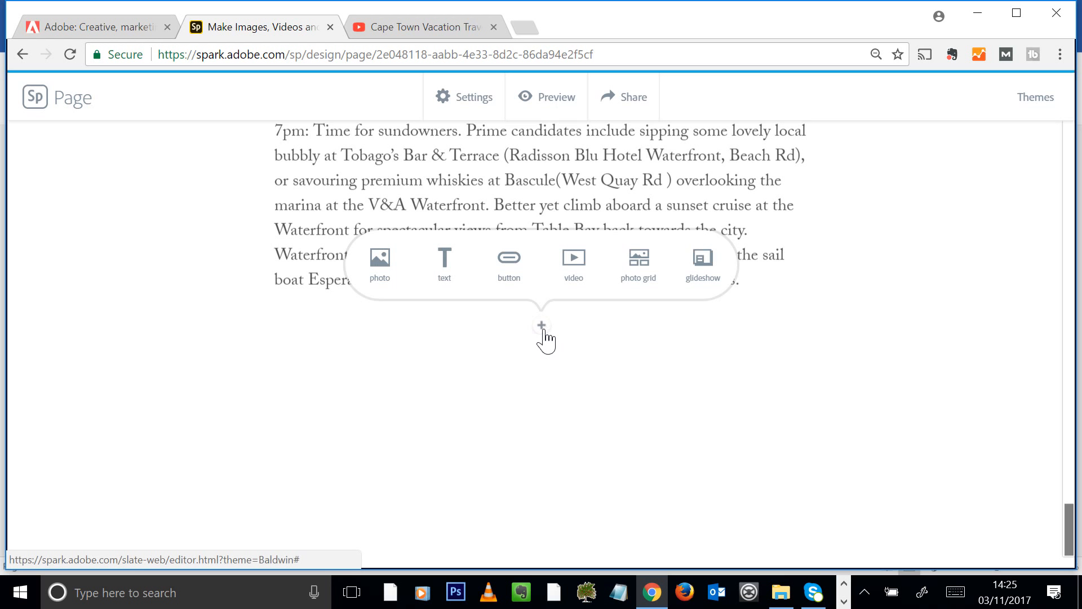
pyautogui.click(639, 263)
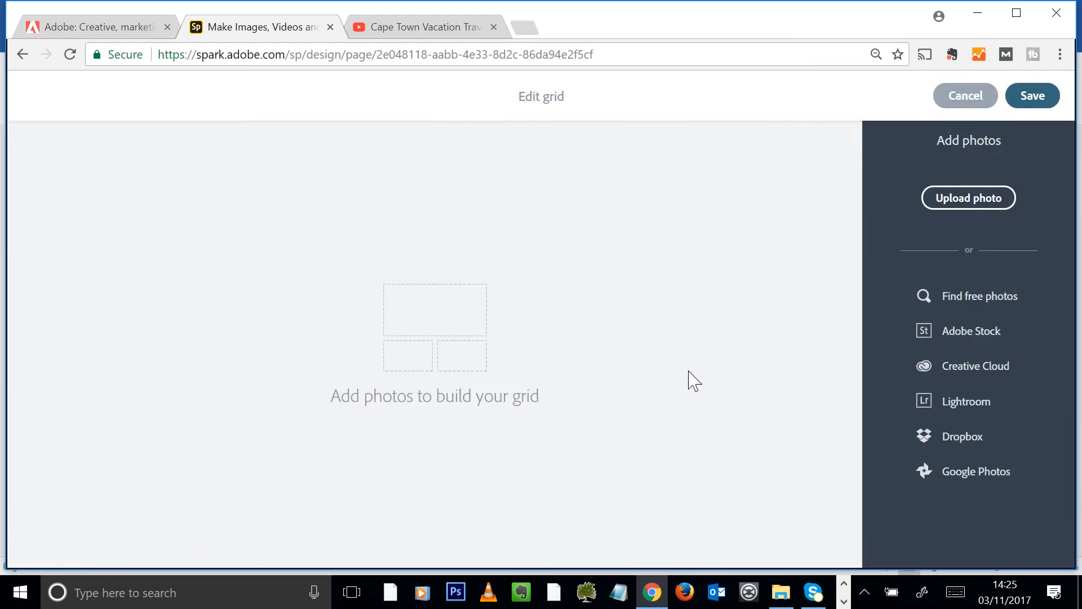
pyautogui.click(967, 202)
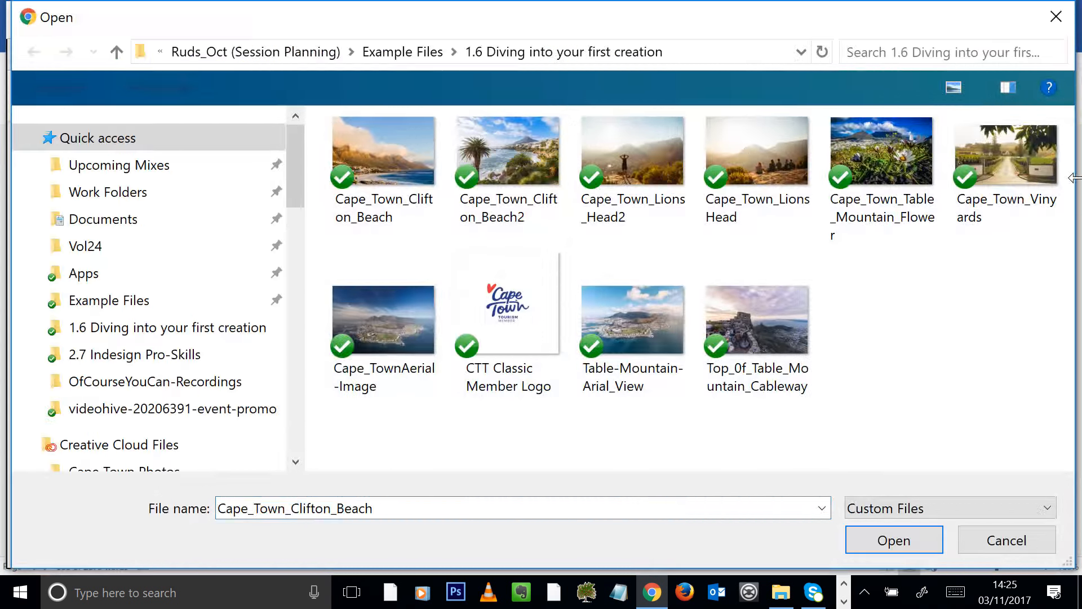
pyautogui.keyDown('shift'); pyautogui.click(1048, 169); pyautogui.keyUp('shift')
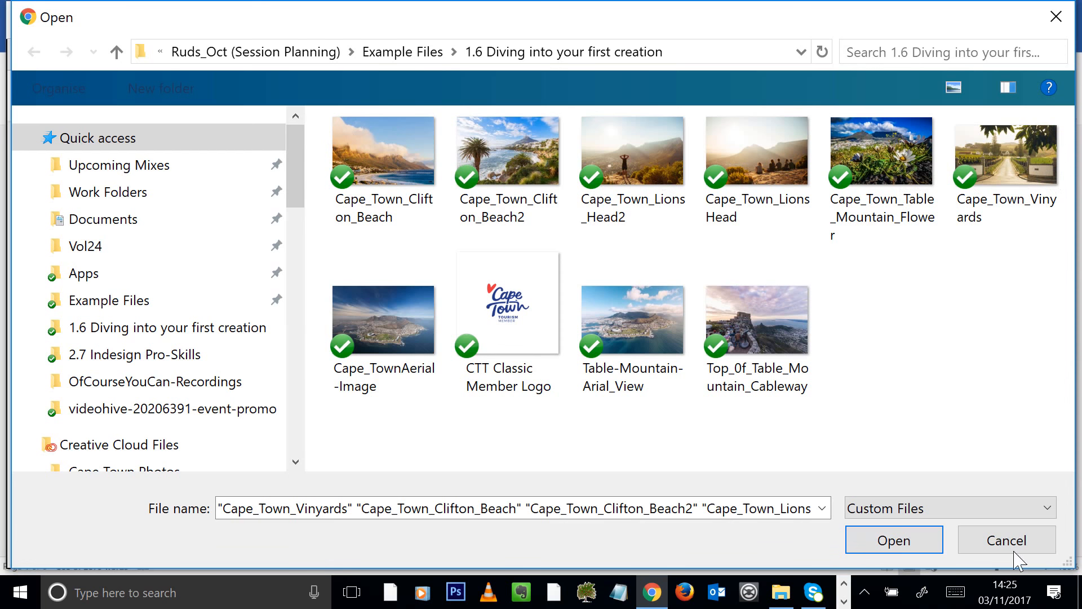
pyautogui.click(894, 540)
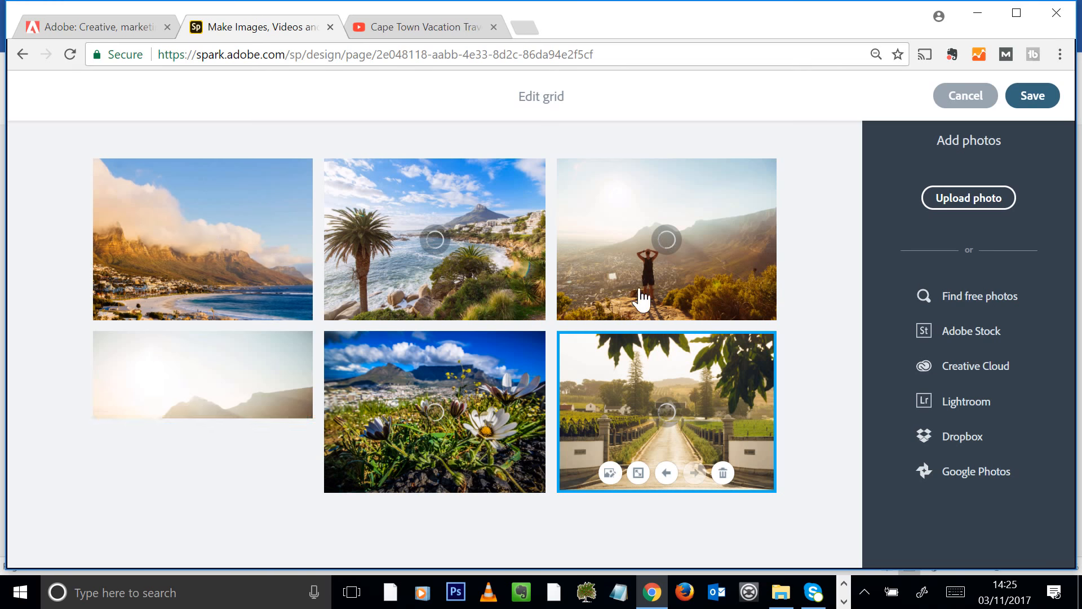
# Enlarge the hillside group photo to a full-width tile and save the grid
pyautogui.click(206, 407)
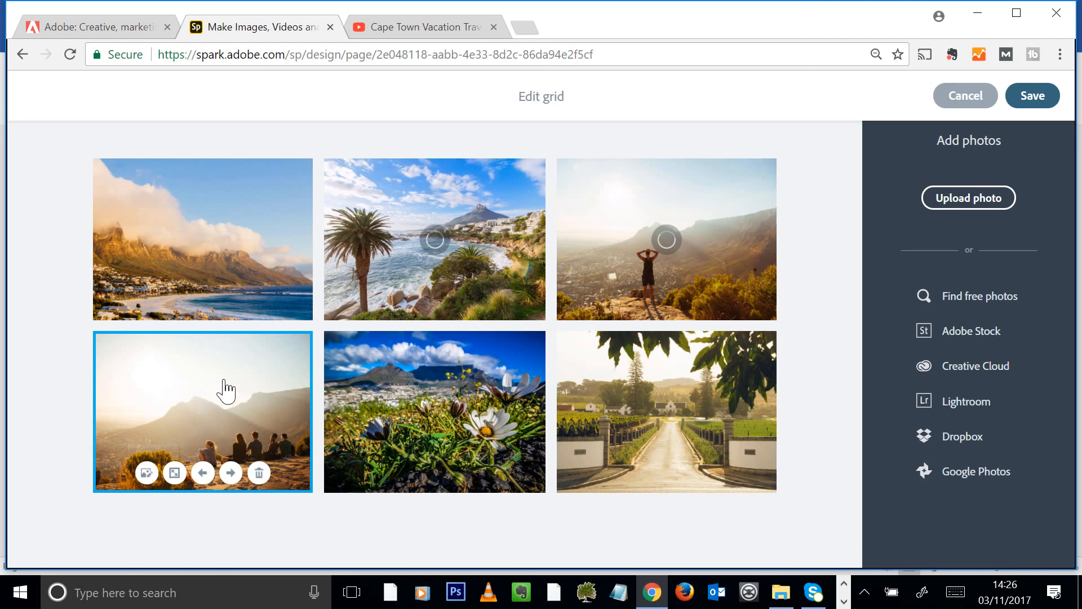
pyautogui.click(176, 476)
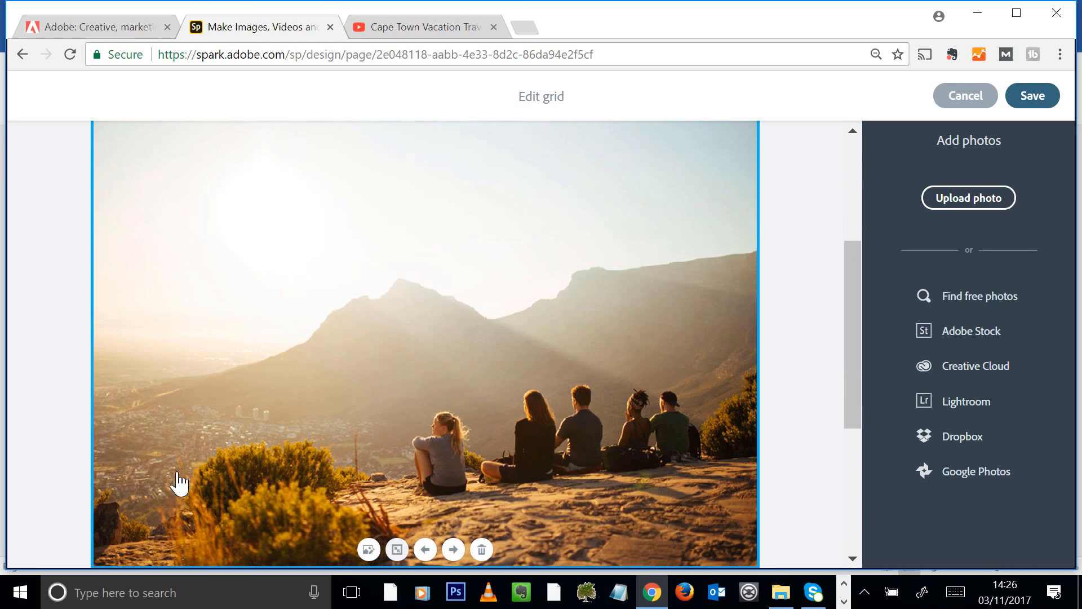
pyautogui.scroll(3, 508, 344)
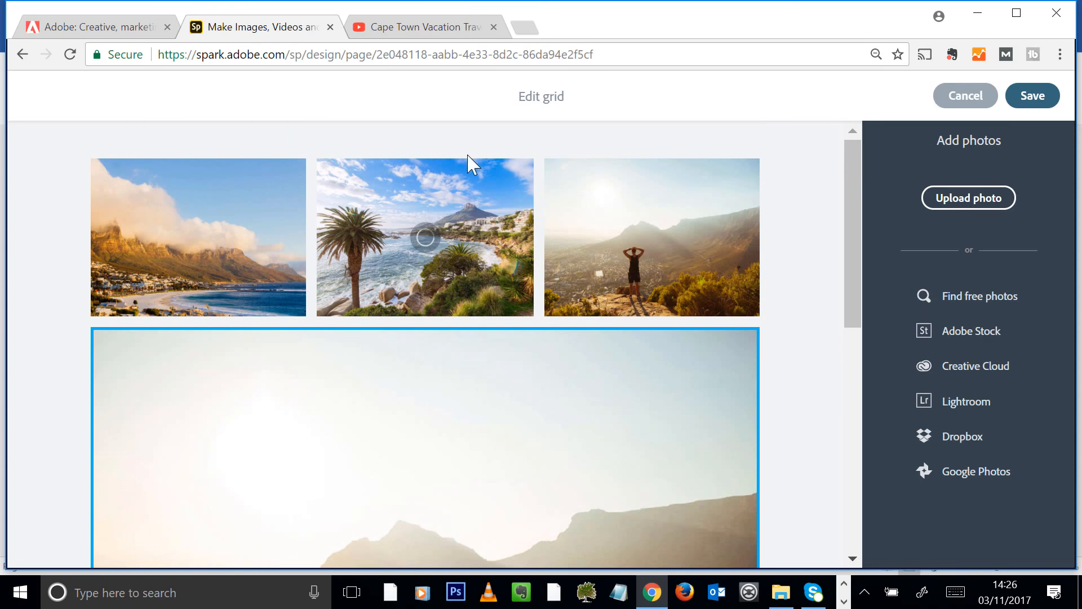
pyautogui.moveTo(850, 270); pyautogui.dragTo(844, 477)
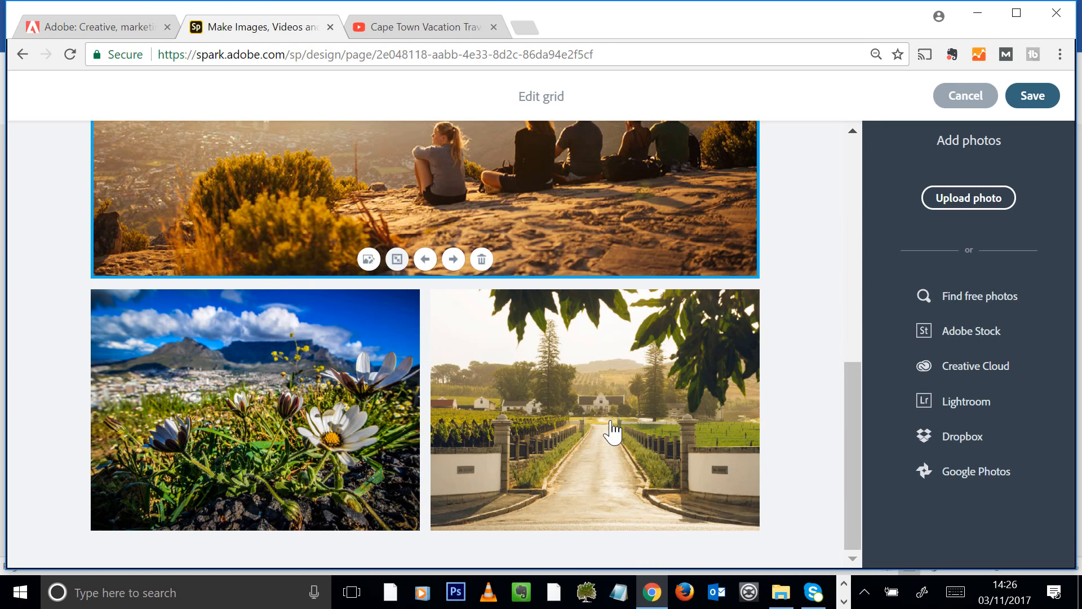
pyautogui.click(820, 417)
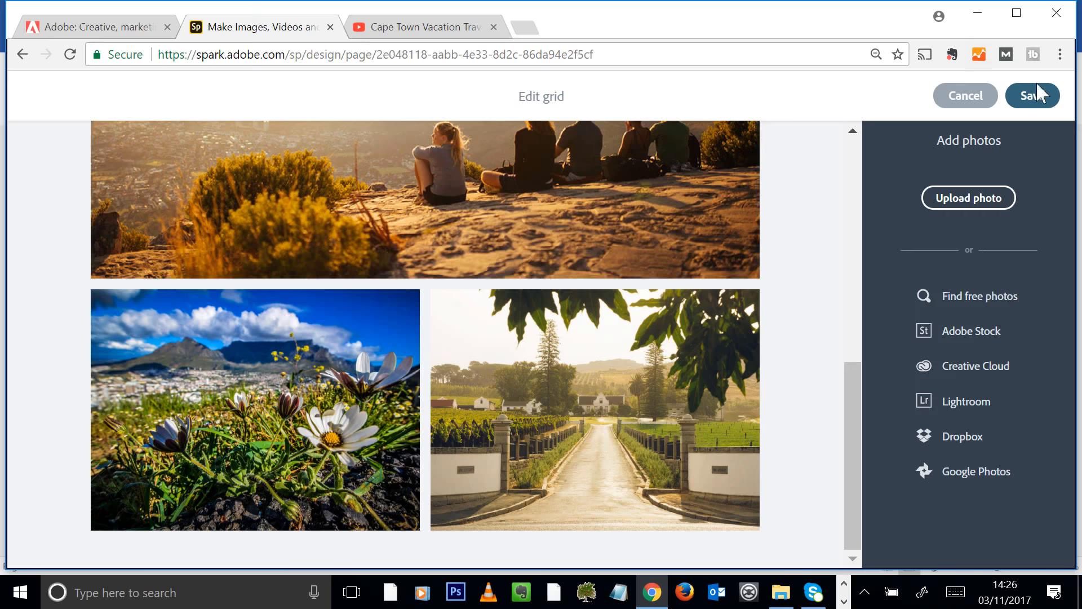
pyautogui.click(1048, 107)
pyautogui.scroll(7, 569, 280)
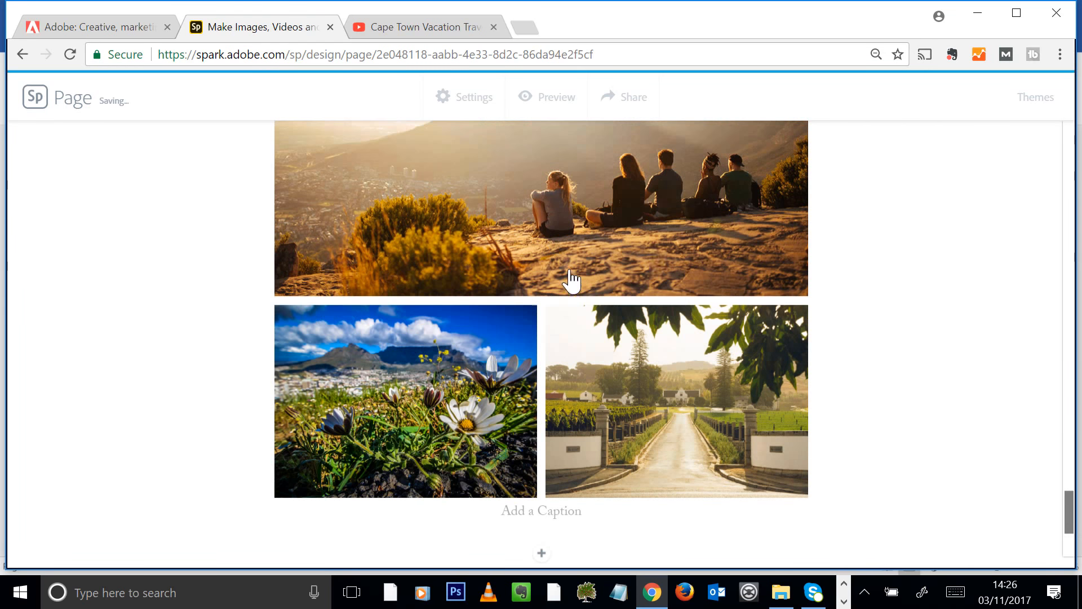
# Add a text block below the grid reading "So, how about it guys! Let's visit Cape Town"
pyautogui.scroll(6, 716, 273)
pyautogui.scroll(-12, 744, 265)
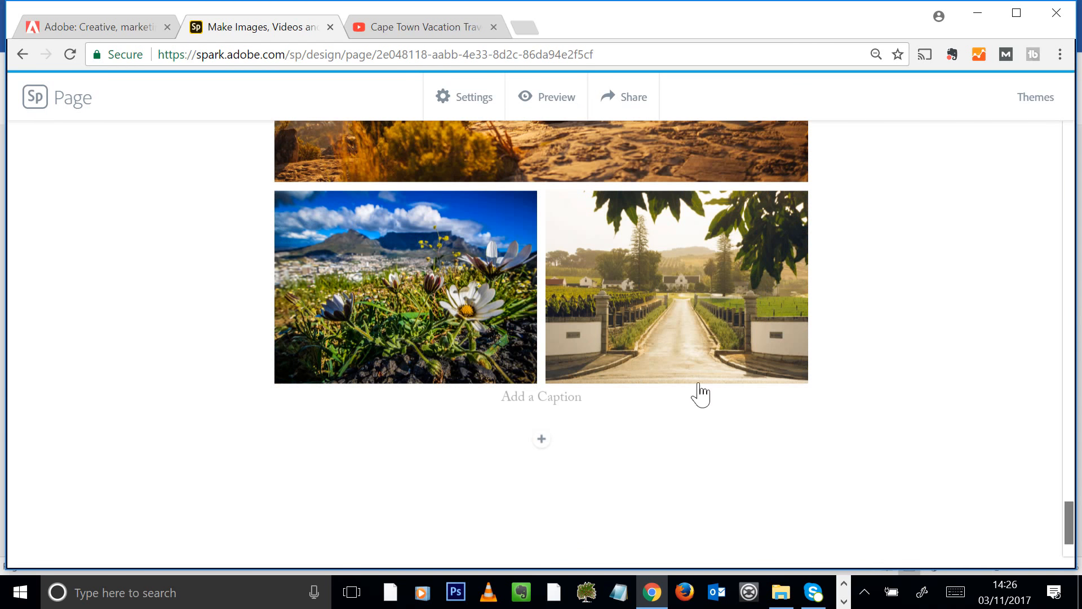
pyautogui.click(542, 440)
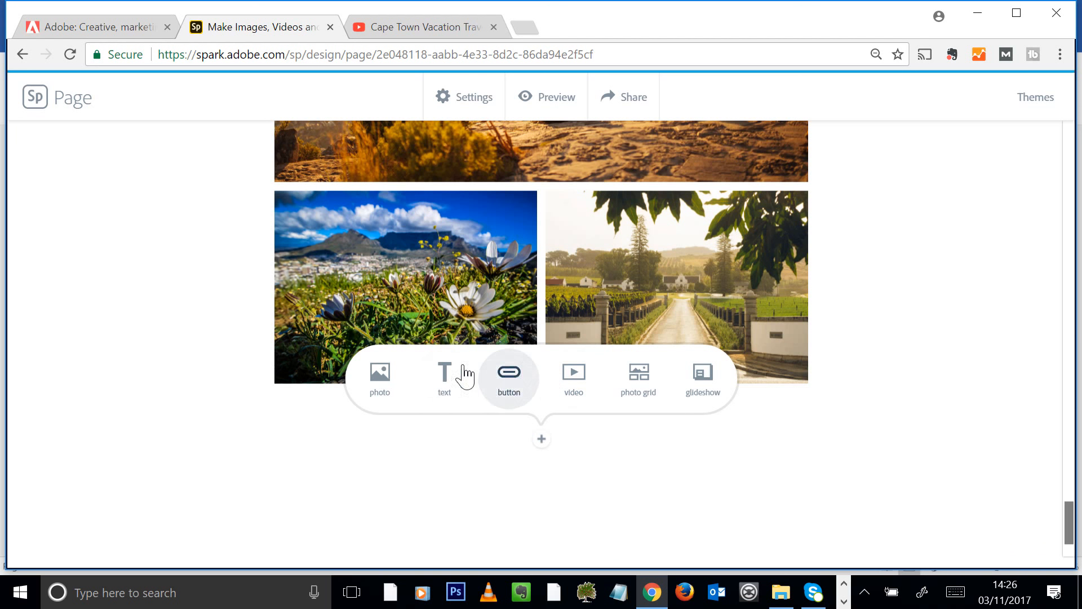
pyautogui.click(445, 384)
pyautogui.write('S')
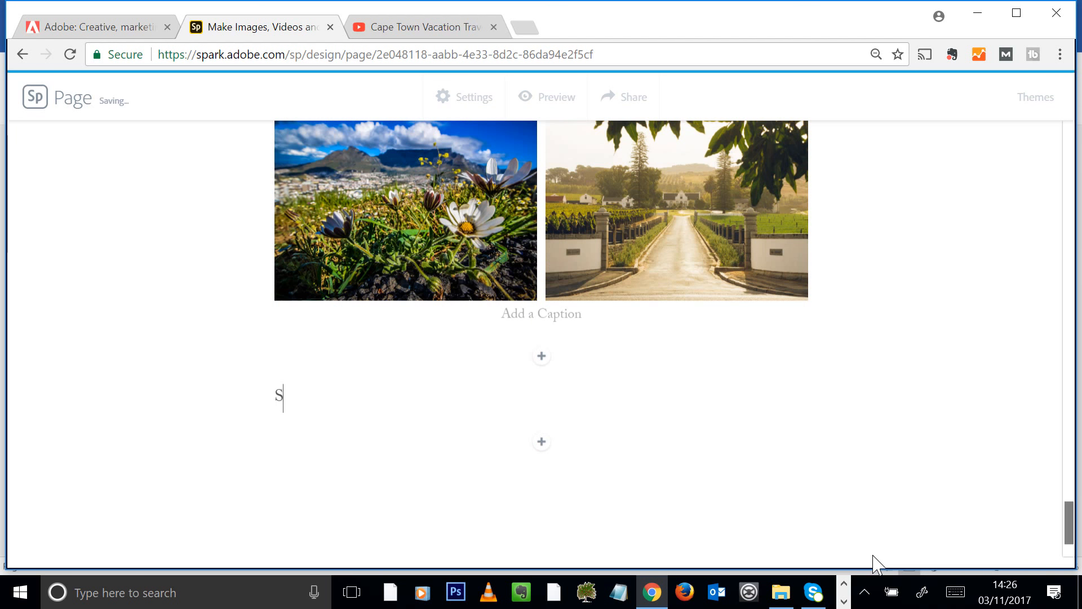
pyautogui.write("o, how about it guys! Let's visit Cape Town")
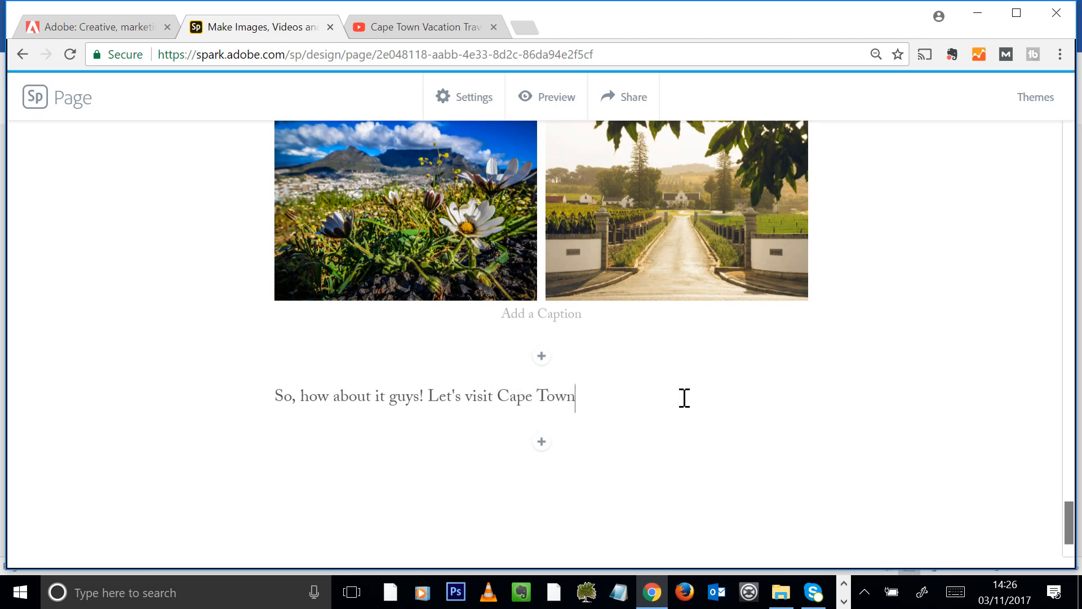
# Centre that line and style it as a quote
pyautogui.tripleClick(569, 389)
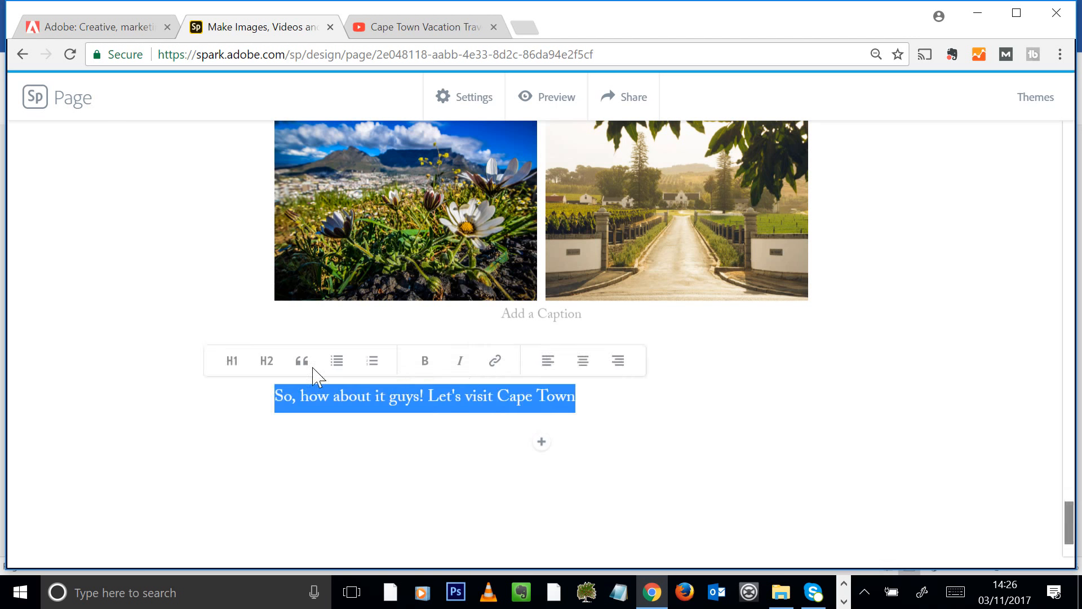
pyautogui.click(584, 358)
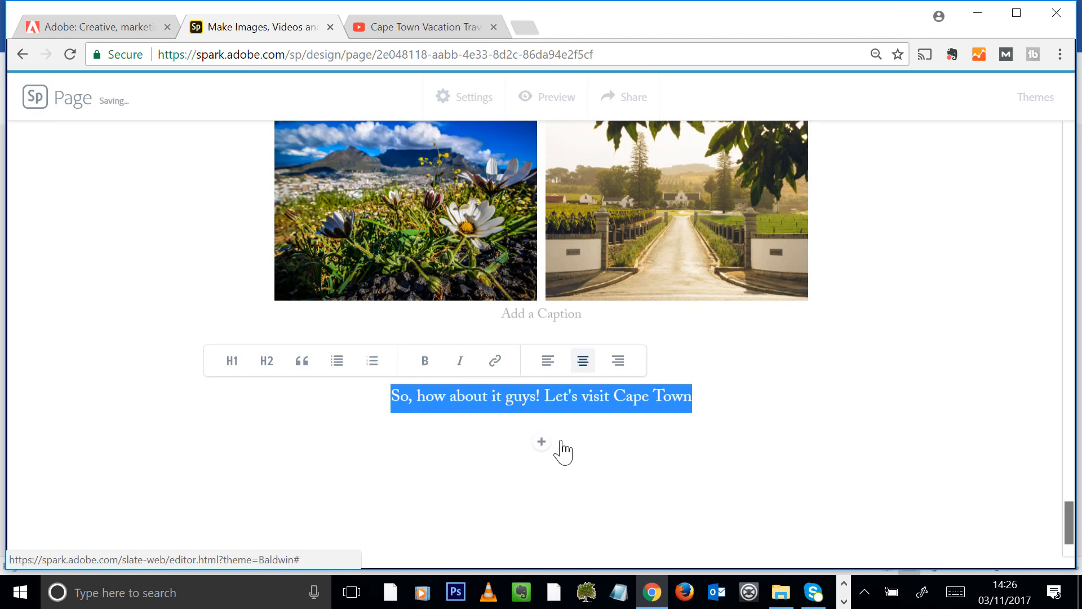
pyautogui.click(301, 364)
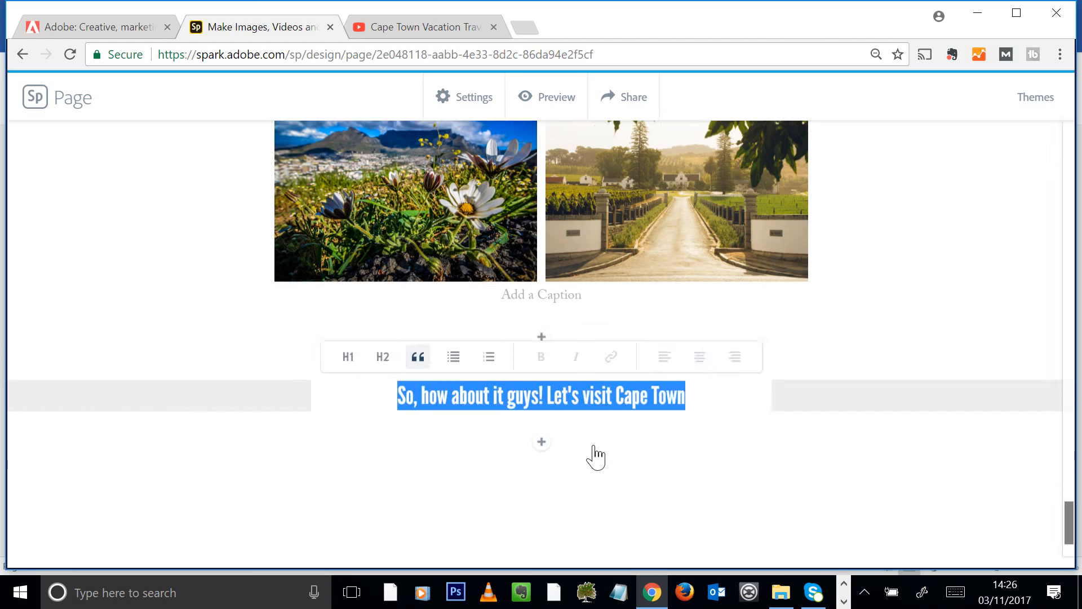
pyautogui.click(543, 443)
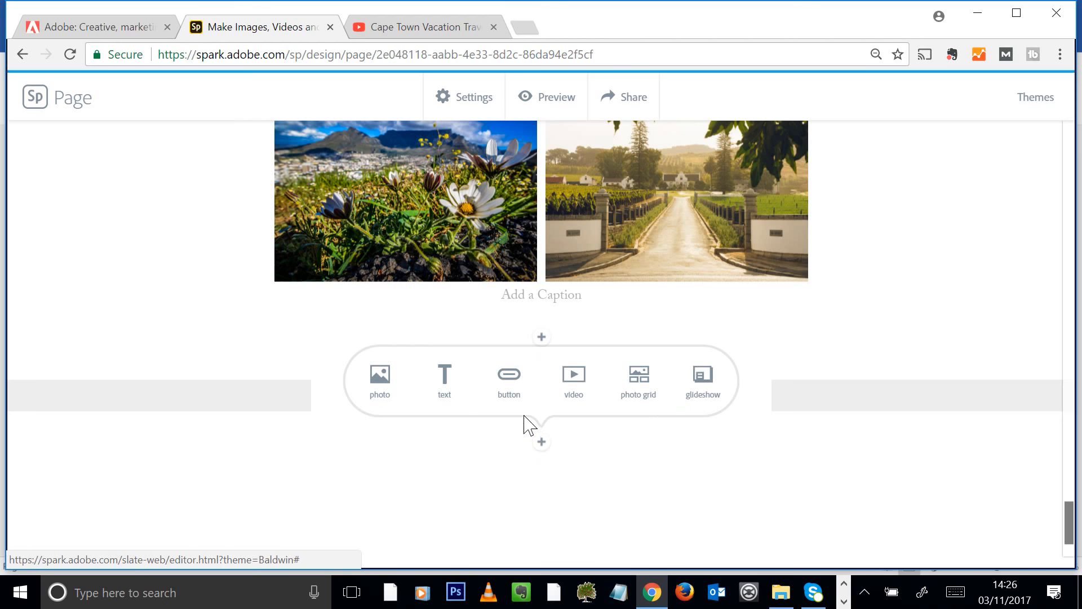
# Create a centred 'Email me if you would like to join' button linking to a mailto: e-mail address
pyautogui.click(523, 394)
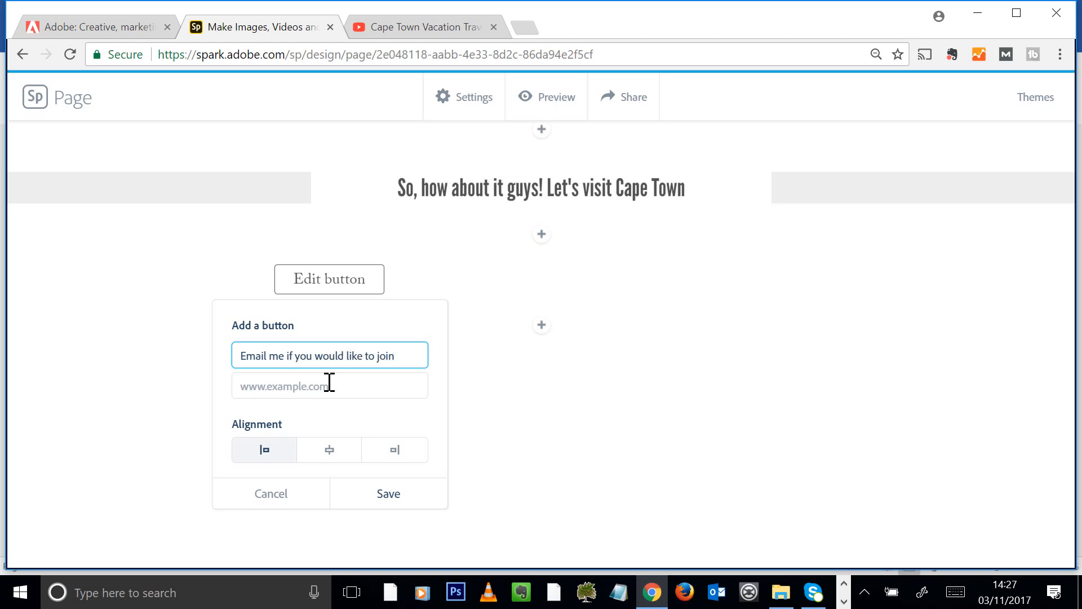
pyautogui.click(355, 388)
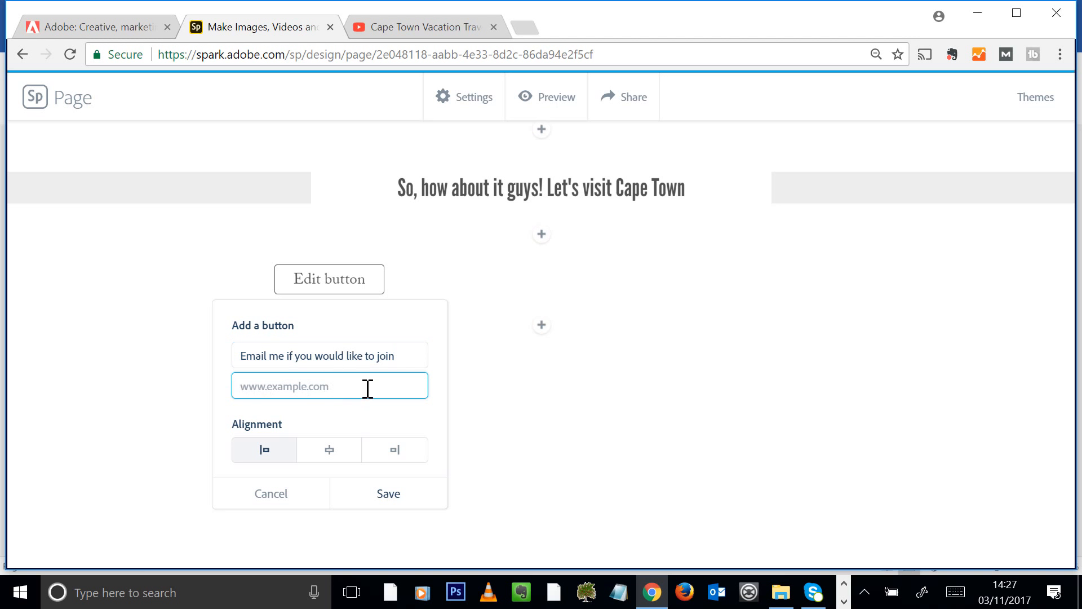
pyautogui.write('m')
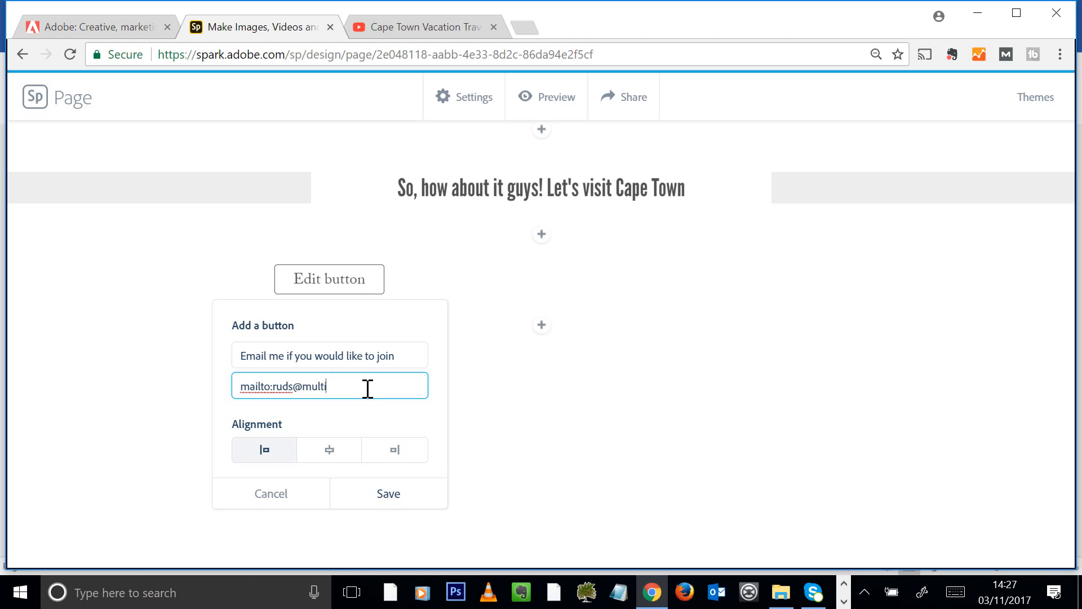
pyautogui.click(319, 453)
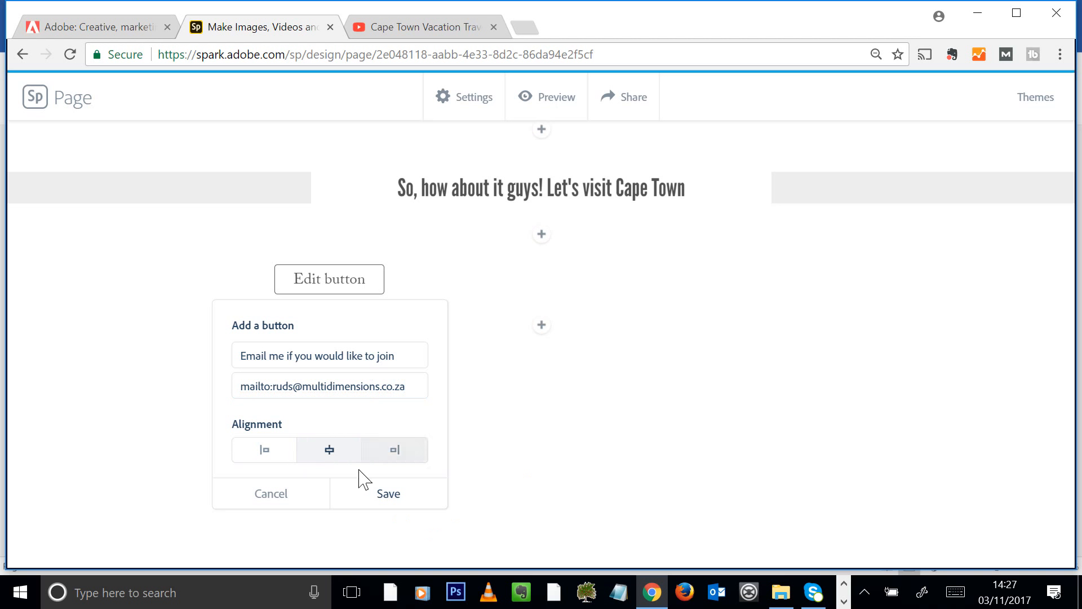
pyautogui.click(393, 499)
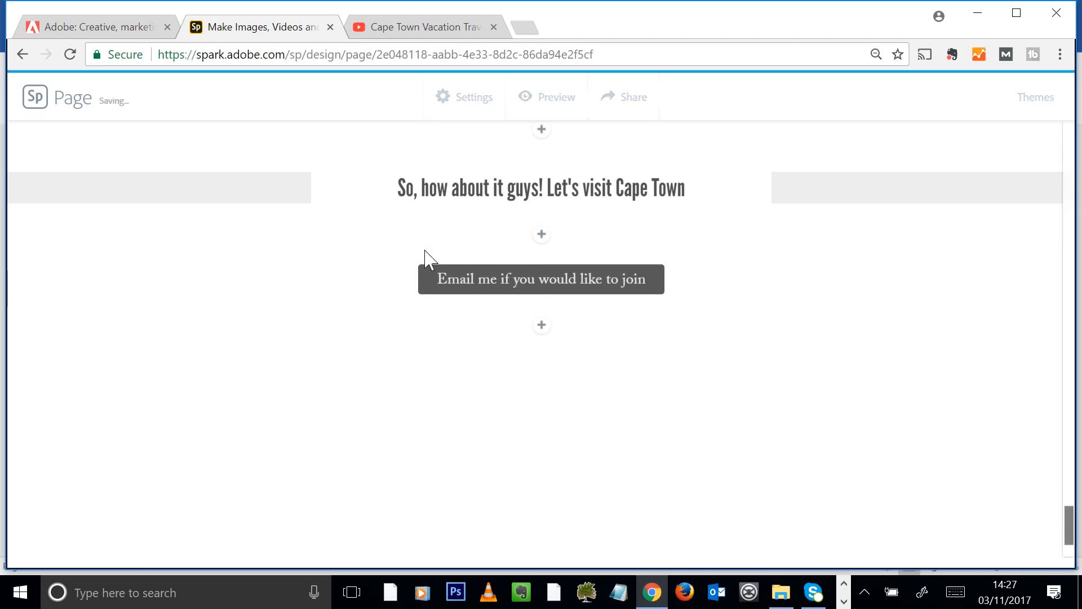
# Add a photo block below the button with the uploaded Cape_TownAerial-Image, set to fill the screen
pyautogui.click(542, 326)
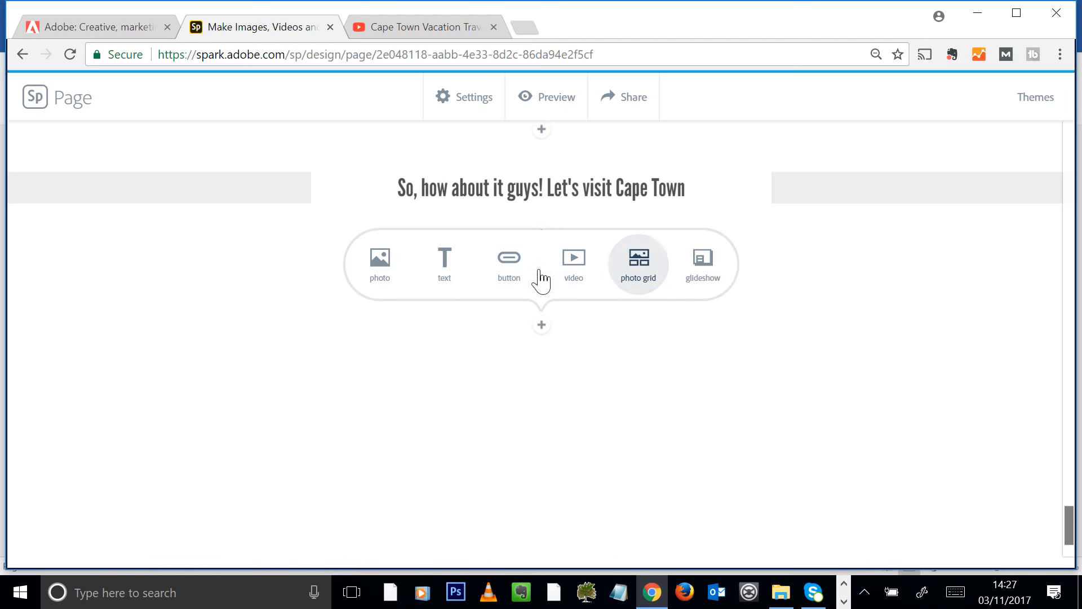
pyautogui.click(381, 270)
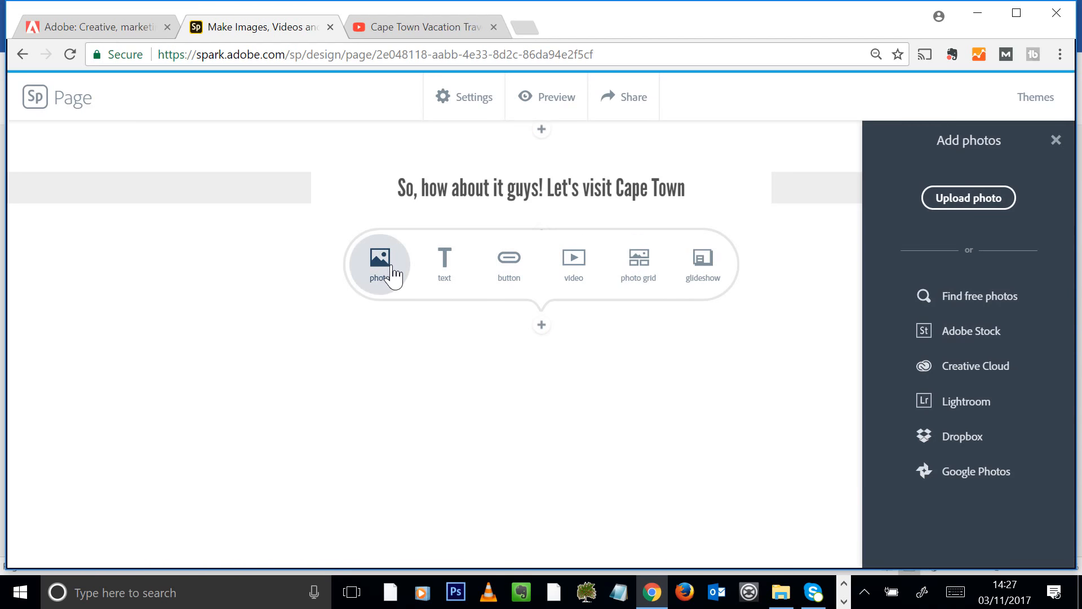
pyautogui.click(972, 203)
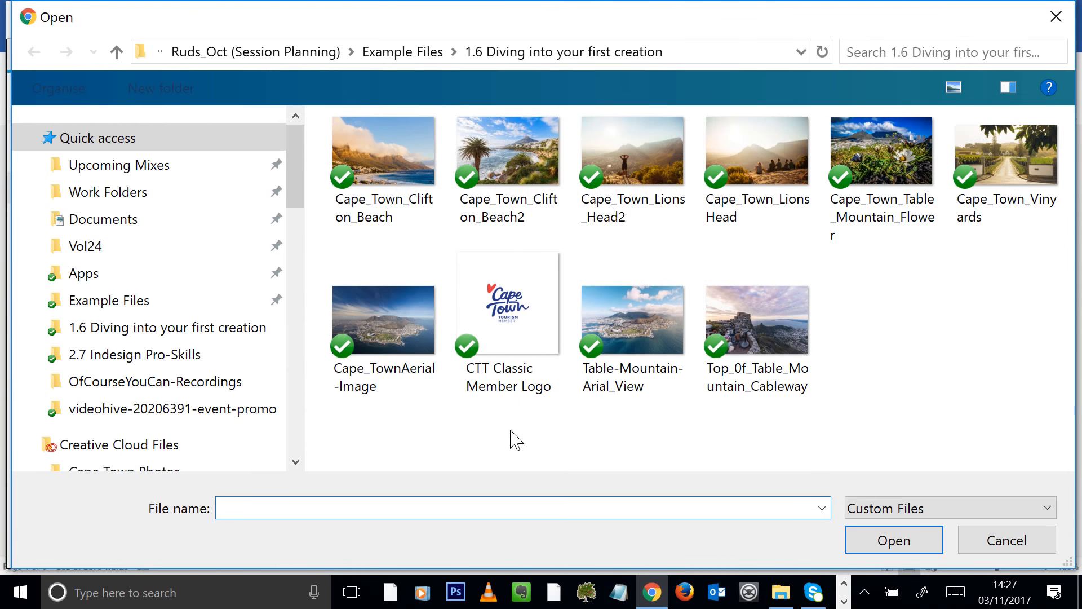
pyautogui.click(390, 327)
pyautogui.click(890, 546)
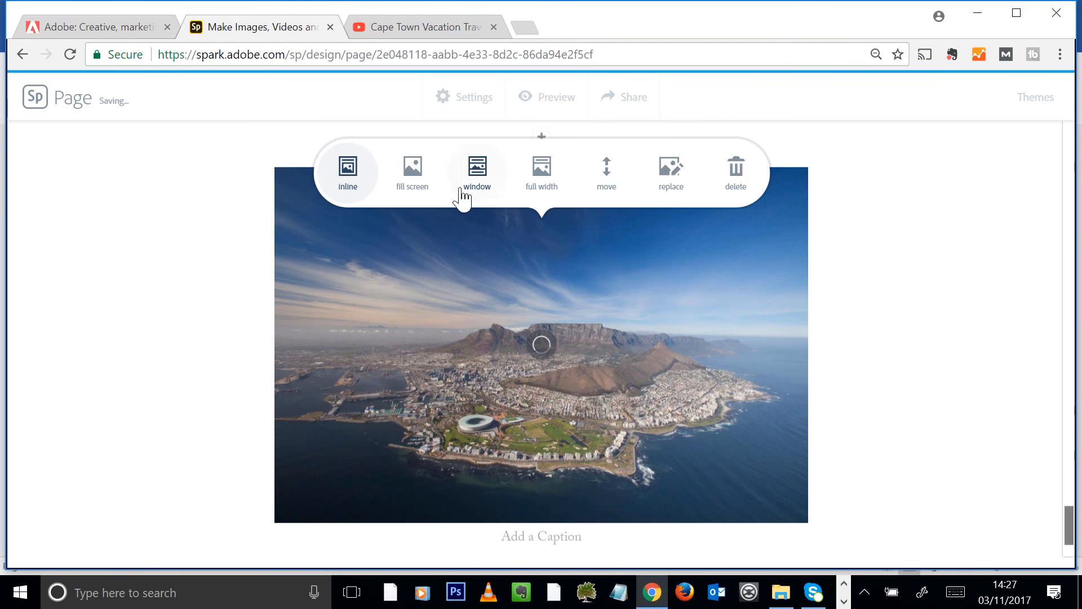
pyautogui.click(421, 194)
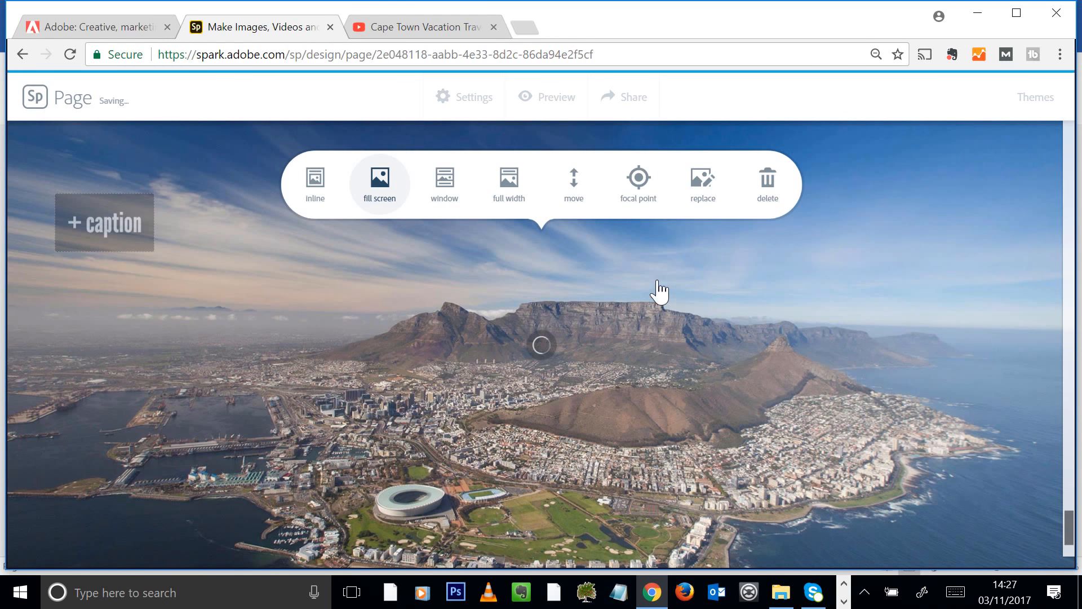
pyautogui.scroll(-5, 659, 299)
pyautogui.scroll(4, 522, 280)
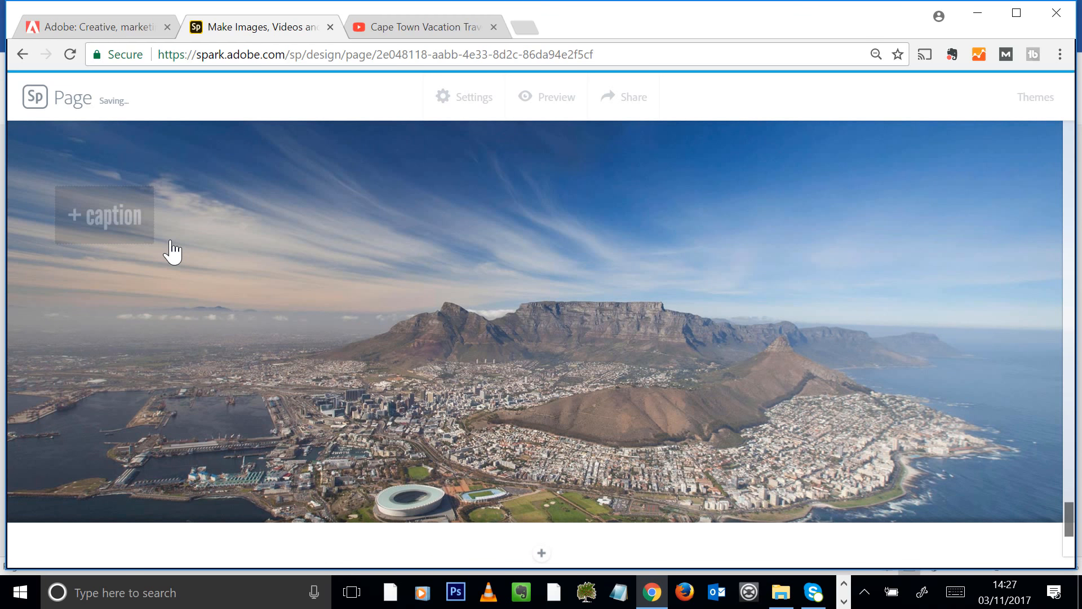
# Caption the aerial photo "Cape Town South Africa"
pyautogui.write('Cape TOwn')
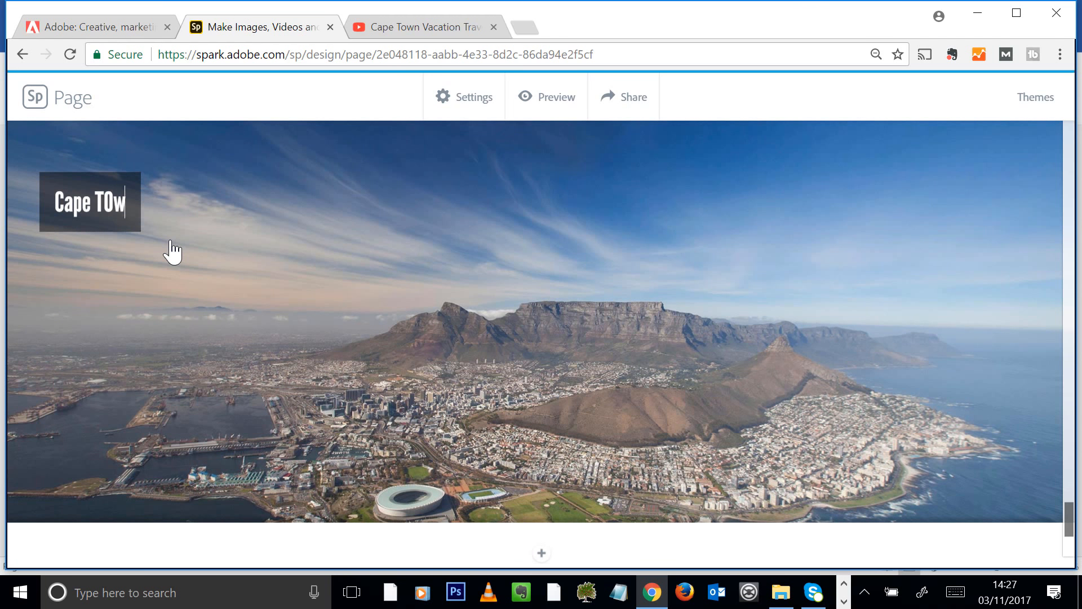
pyautogui.press('BackSpace')
pyautogui.press('BackSpace')
pyautogui.press('BackSpace')
pyautogui.write('own S')
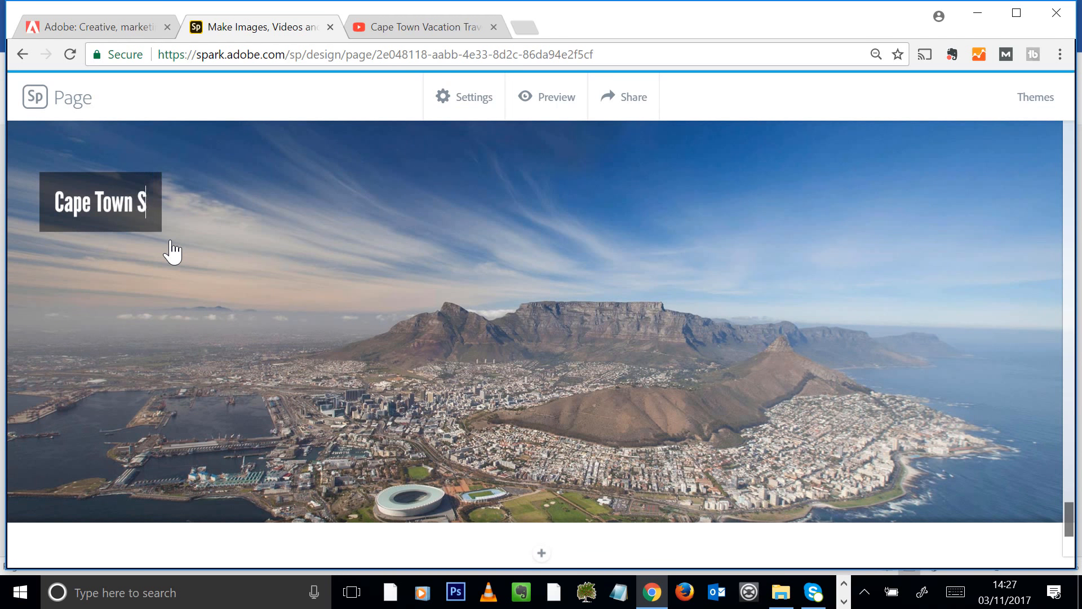
pyautogui.write('outh Africa')
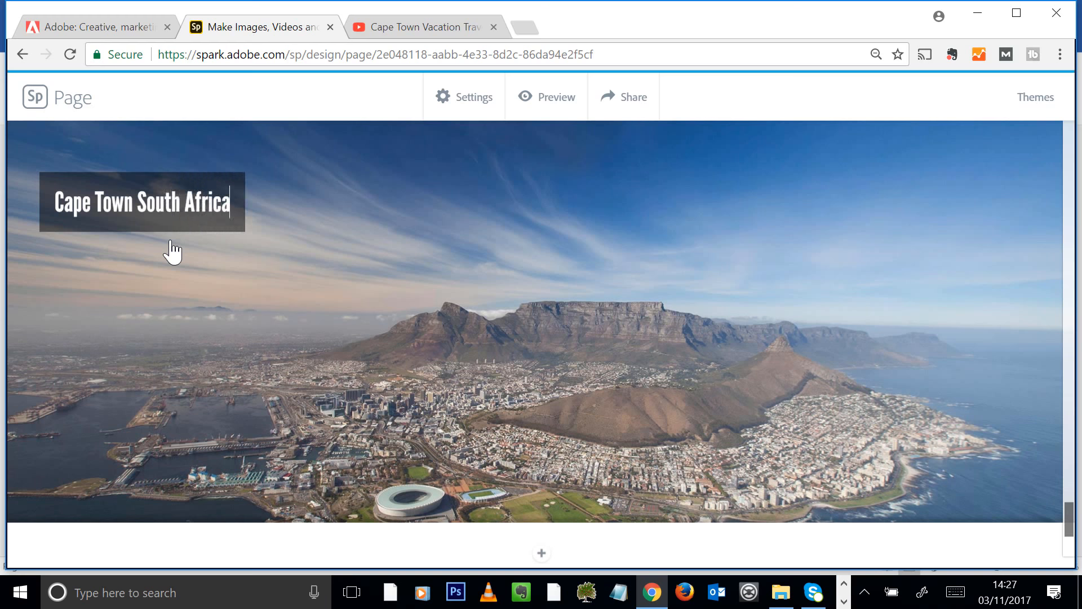
pyautogui.scroll(15, 626, 367)
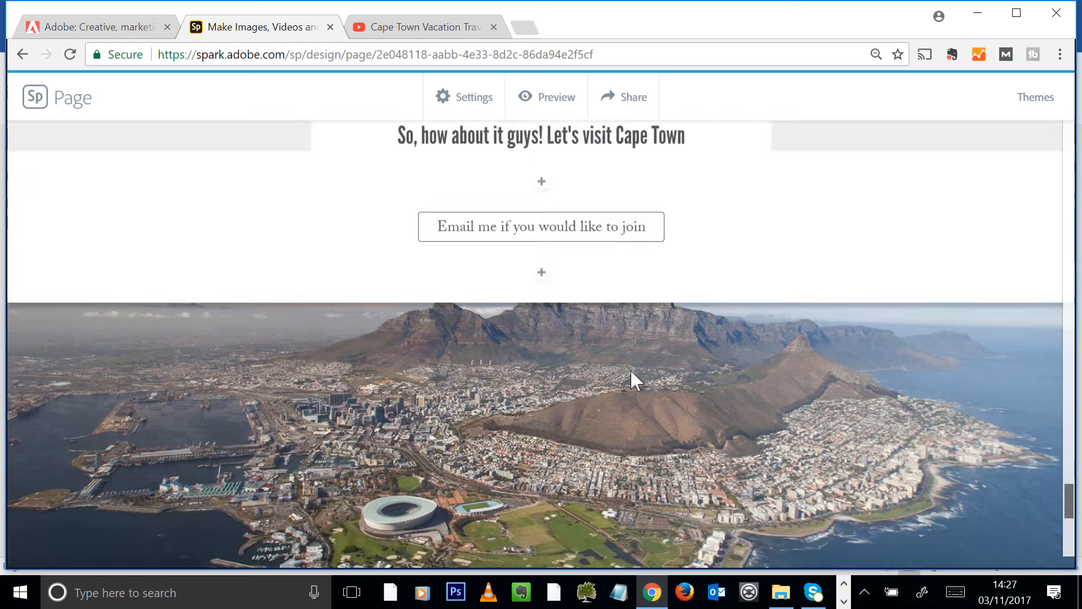
pyautogui.scroll(20, 642, 369)
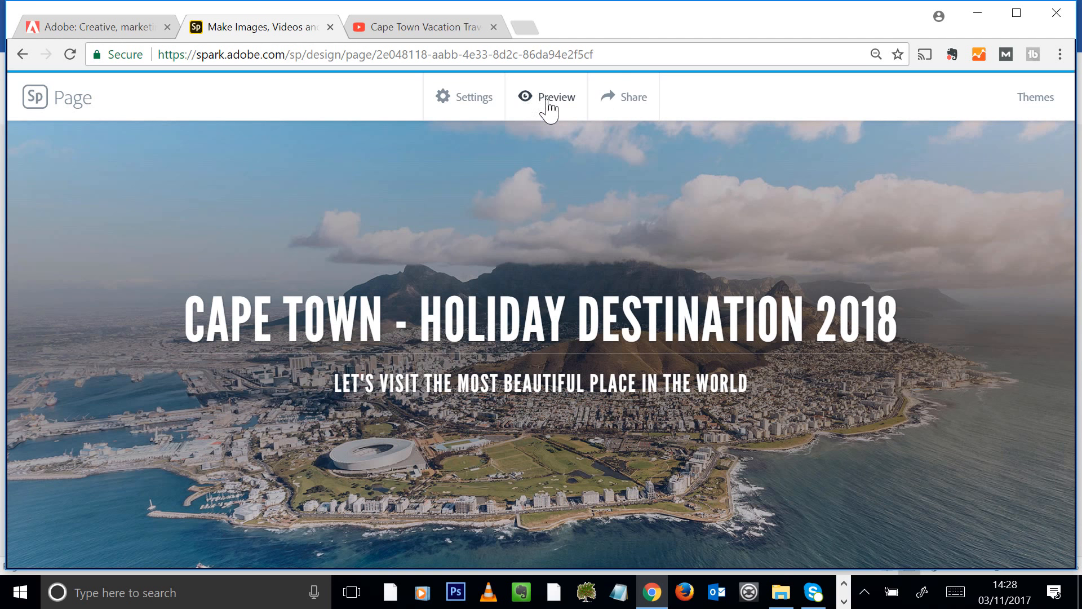
pyautogui.click(461, 110)
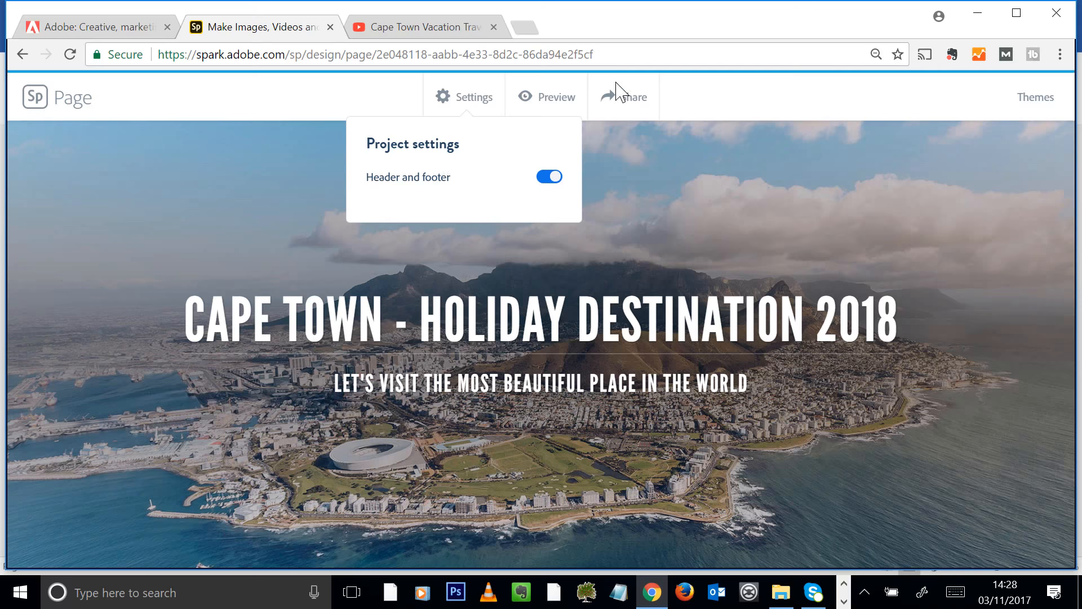
pyautogui.click(693, 102)
# Share the page with the Travel category and create its spark.adobe.com link
pyautogui.click(642, 104)
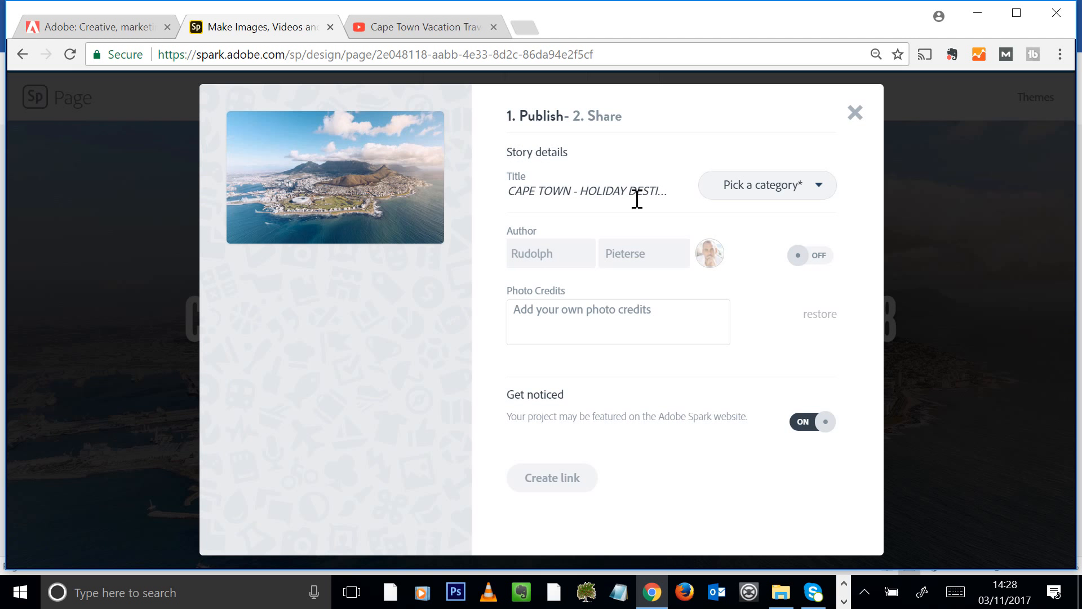
pyautogui.click(769, 190)
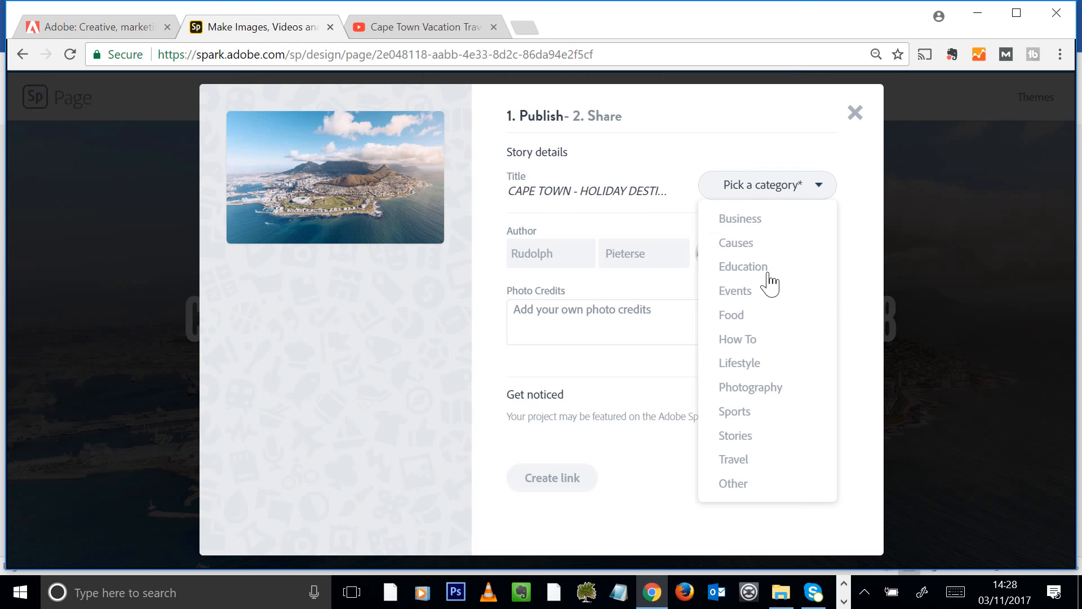
pyautogui.click(766, 460)
pyautogui.click(583, 317)
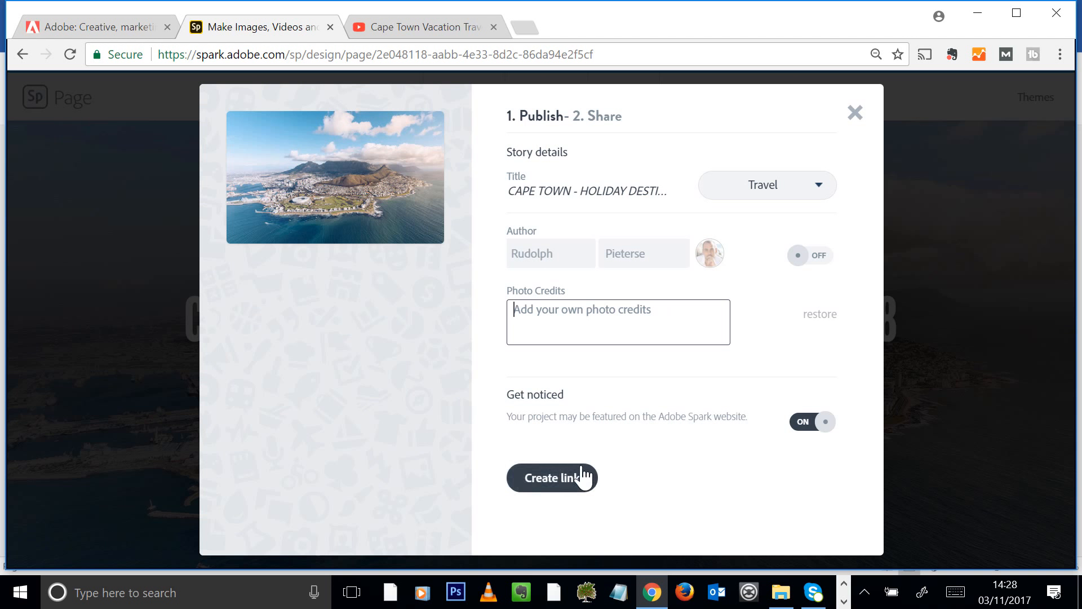
pyautogui.click(559, 477)
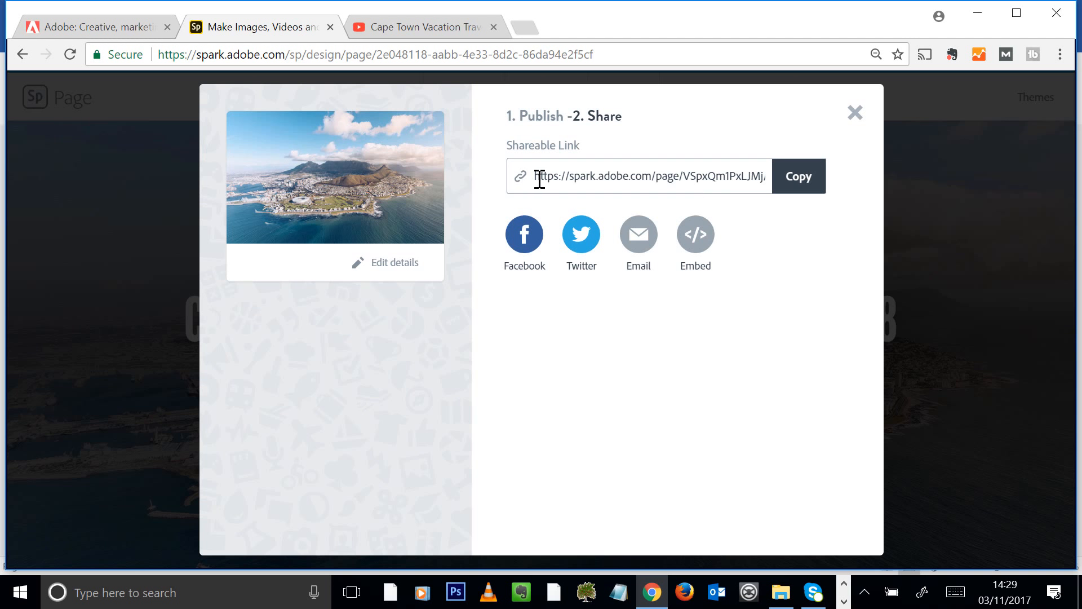
# Select the spark.adobe.com shareable link and copy it to the clipboard
pyautogui.moveTo(537, 178); pyautogui.dragTo(679, 177)
pyautogui.click(717, 179)
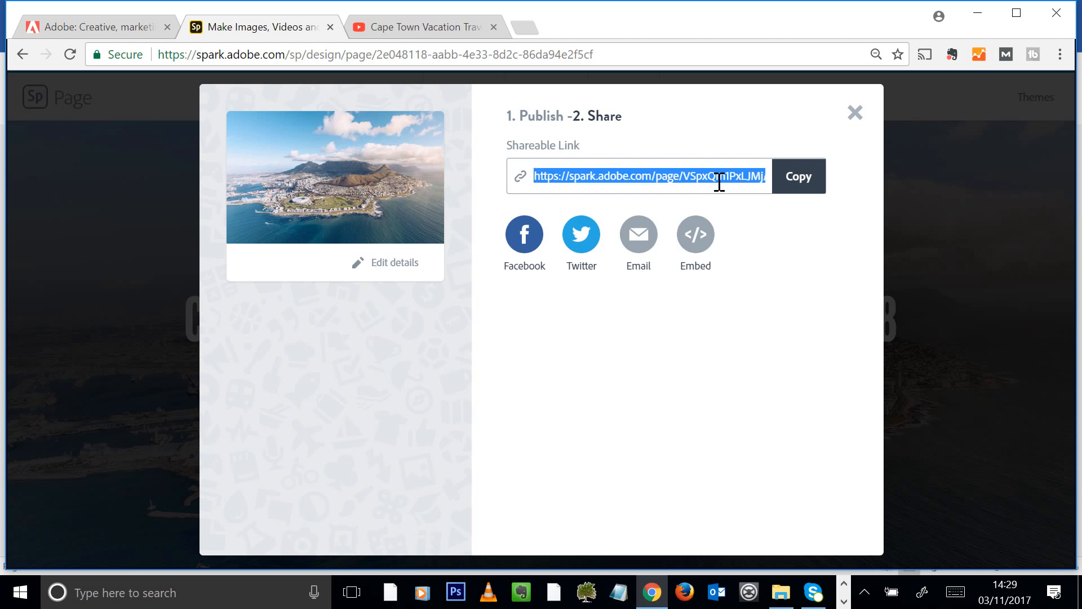
pyautogui.click(796, 186)
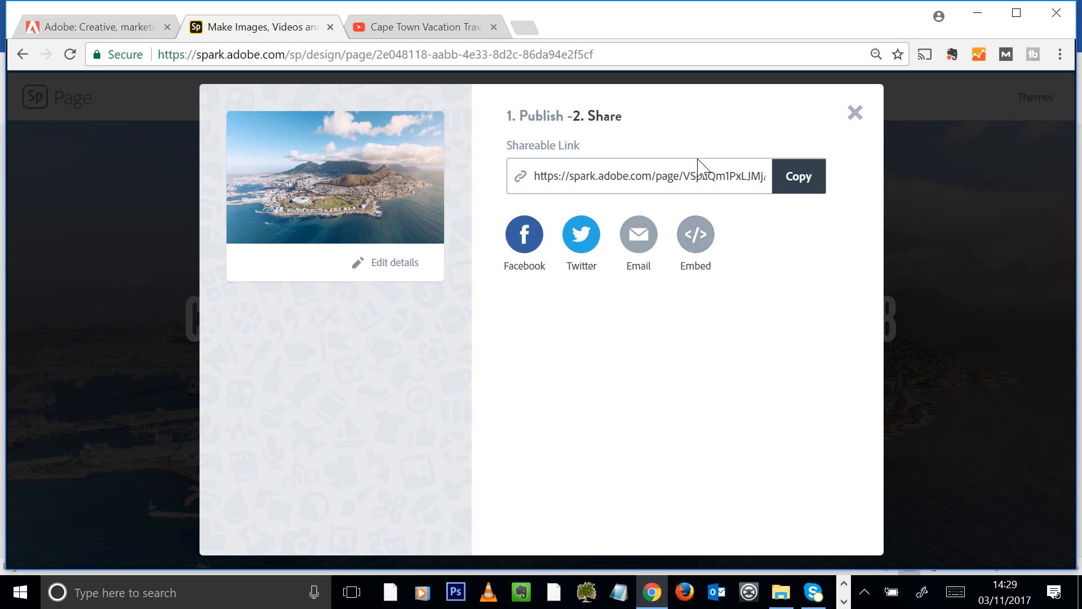
pyautogui.click(798, 177)
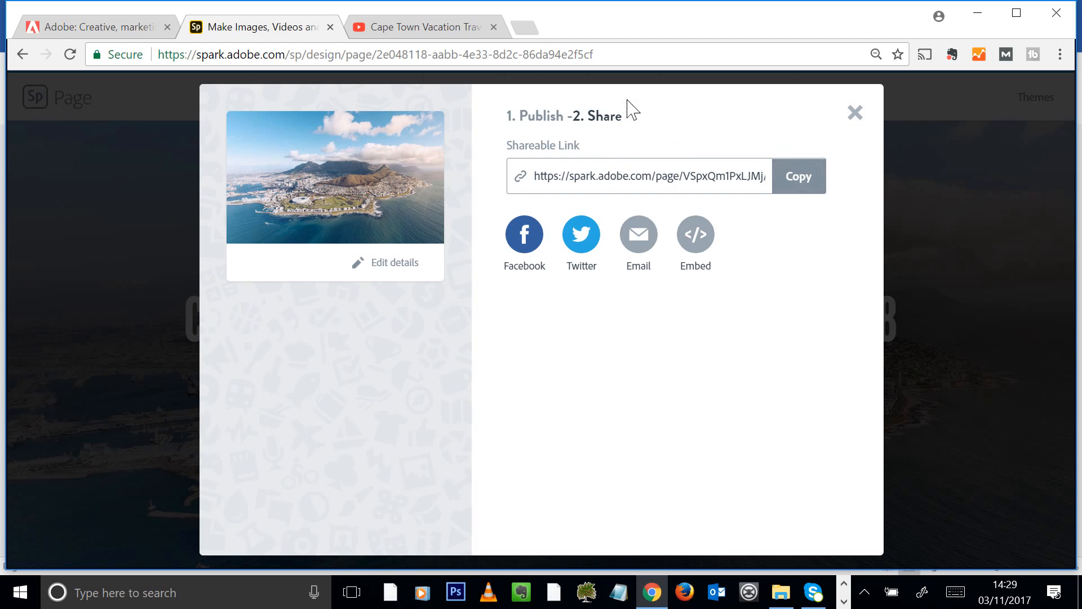
# Paste the copied link into a new browser tab and load the published Cape Town page
pyautogui.click(532, 31)
pyautogui.hotkey('ctrl', 'v')
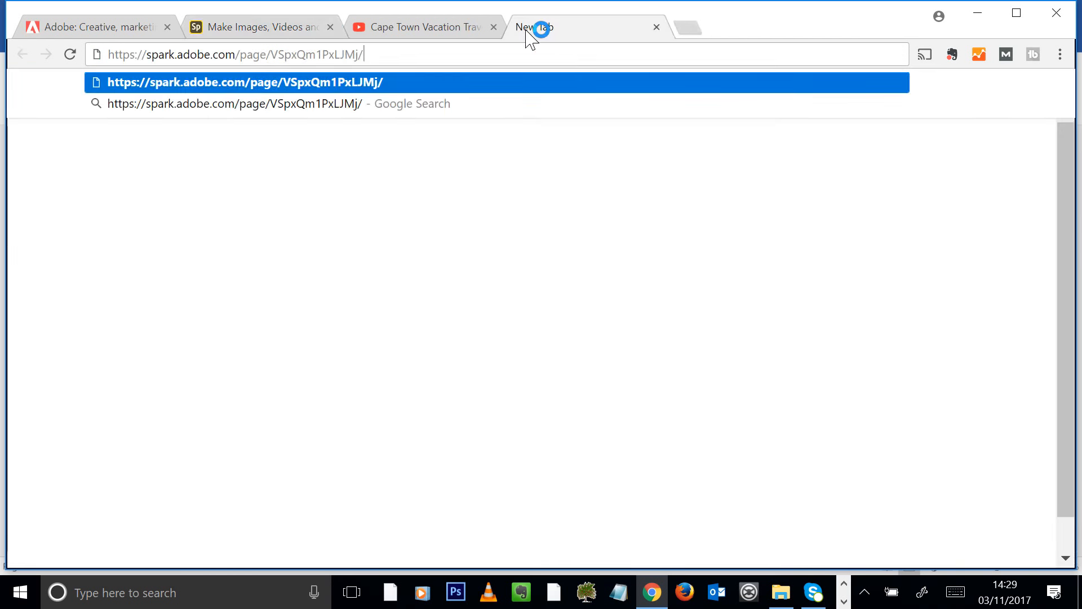
pyautogui.press('Return')
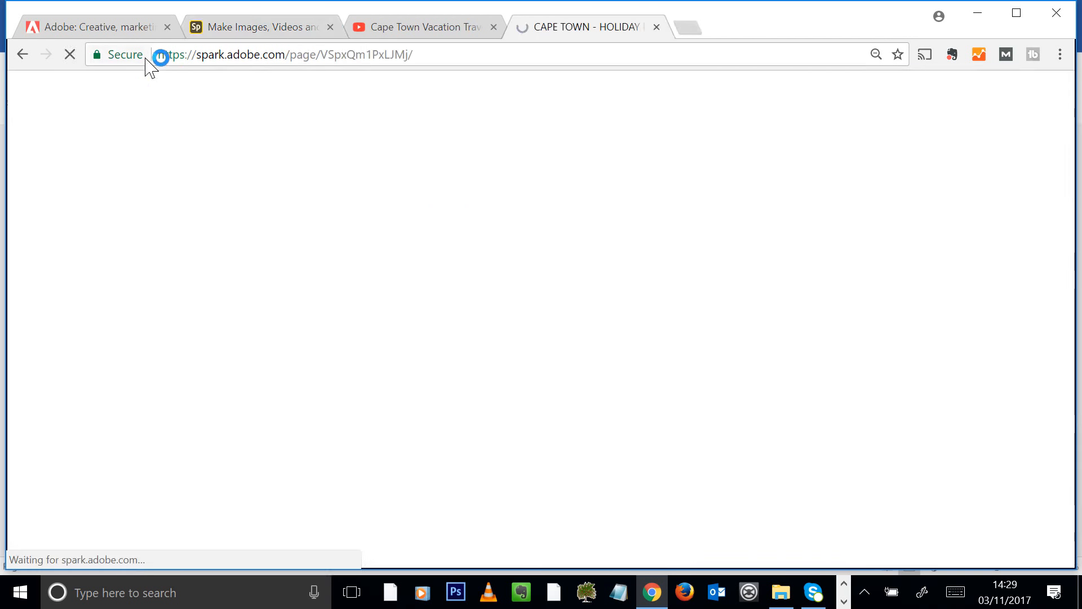
pyautogui.moveTo(124, 54); pyautogui.dragTo(261, 46)
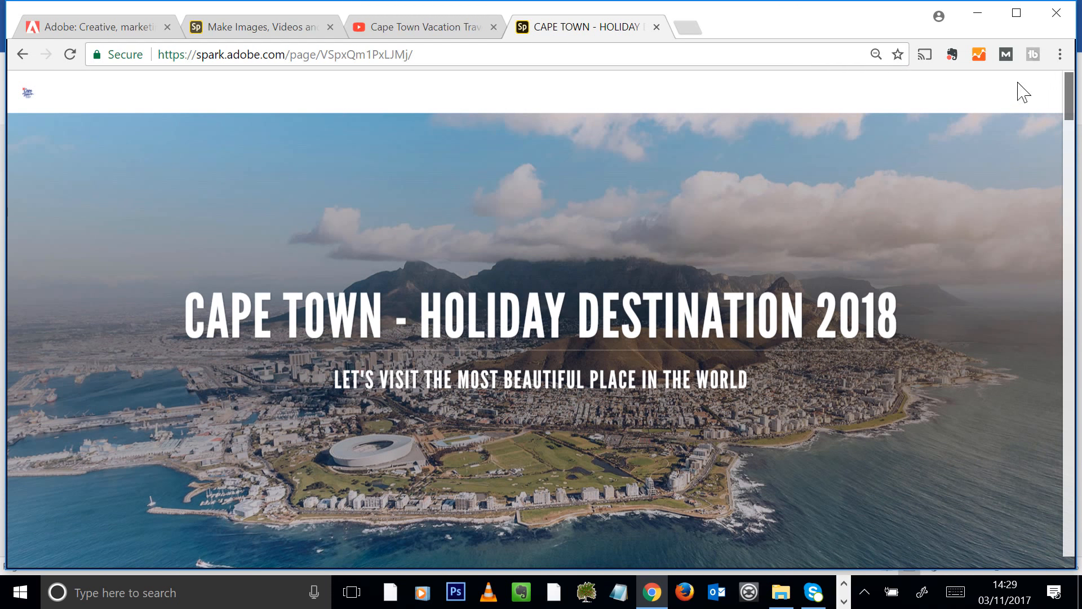
# Play the embedded Cape Town travel video, skip ahead to about 0:59, then close the player
pyautogui.moveTo(1068, 93); pyautogui.dragTo(1031, 159)
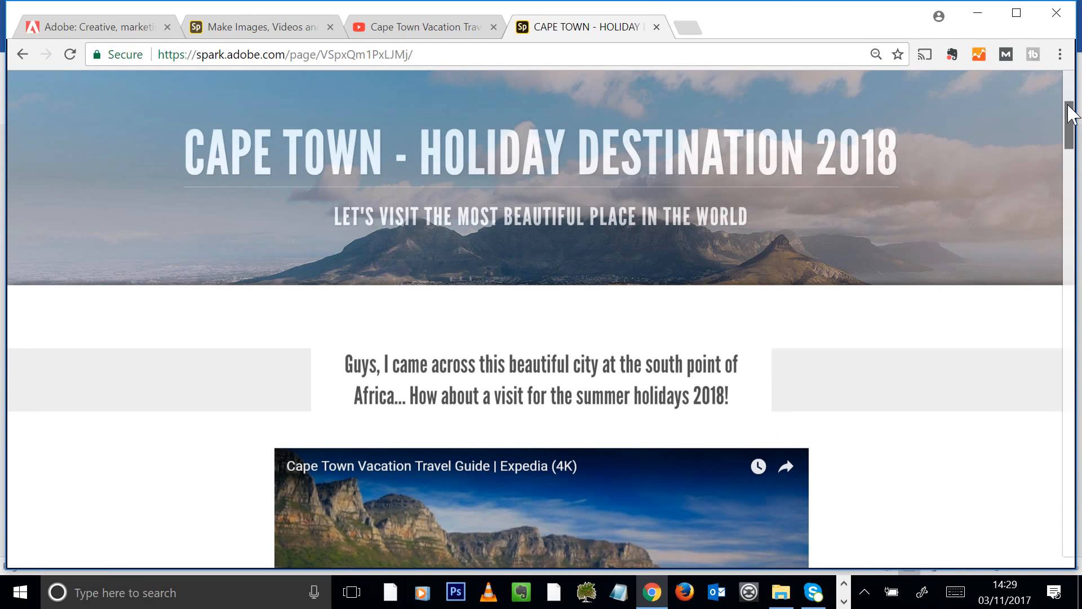
pyautogui.moveTo(1070, 117); pyautogui.dragTo(1069, 157)
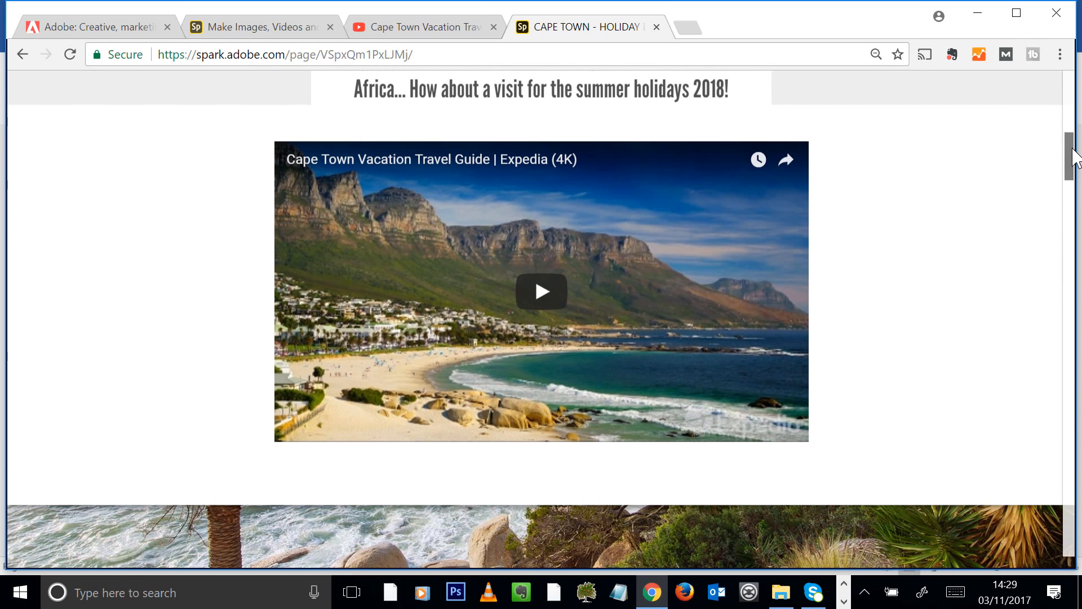
pyautogui.click(541, 293)
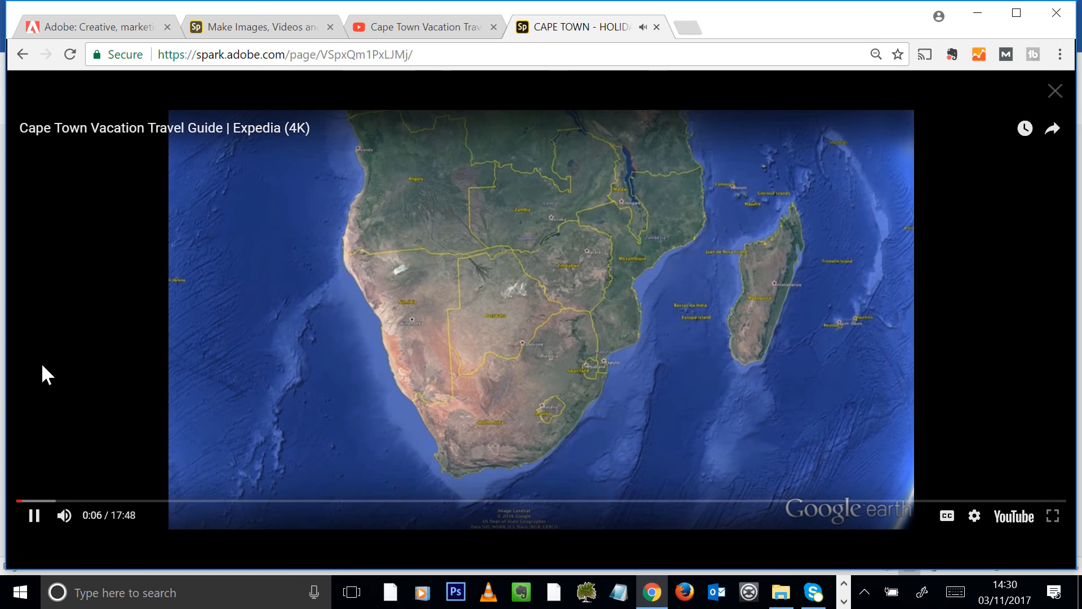
pyautogui.click(75, 500)
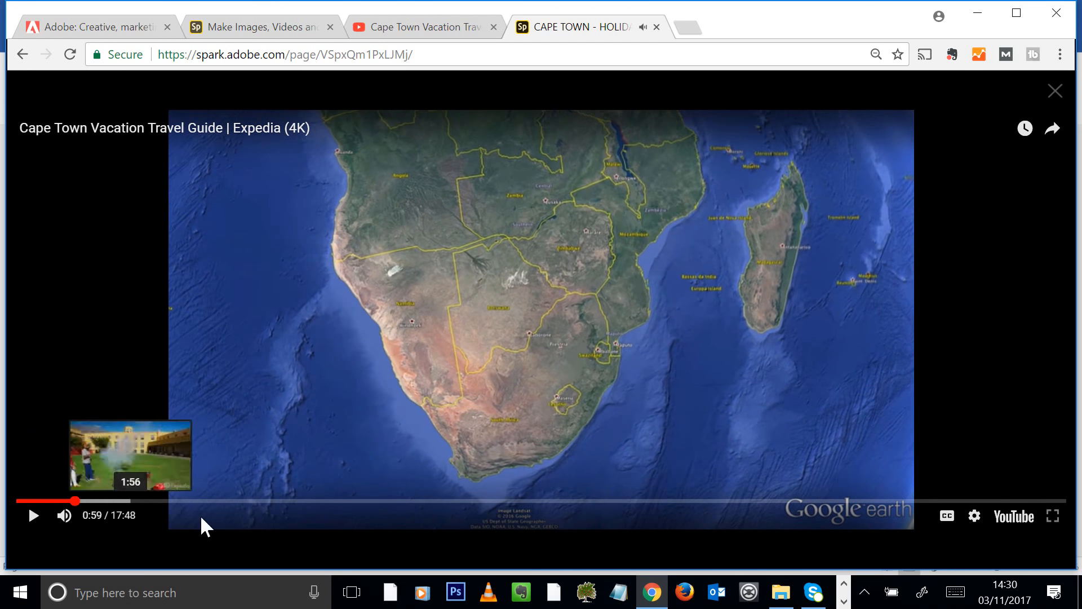
pyautogui.click(1054, 91)
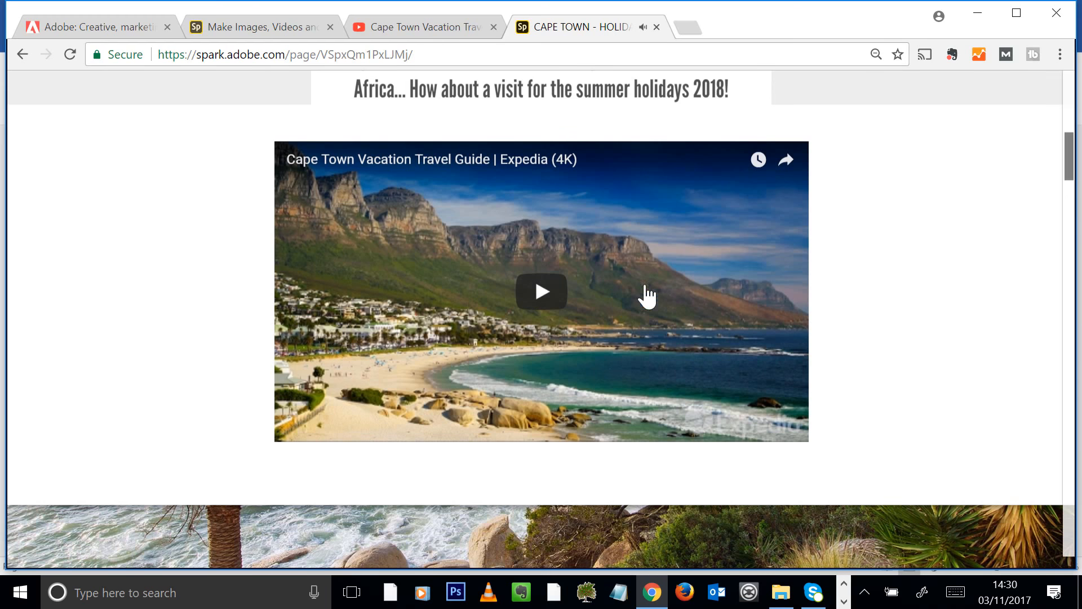
# Scroll through the page, view the hiker photo full size, then close it and return to the top
pyautogui.scroll(-4, 983, 208)
pyautogui.scroll(-2, 985, 210)
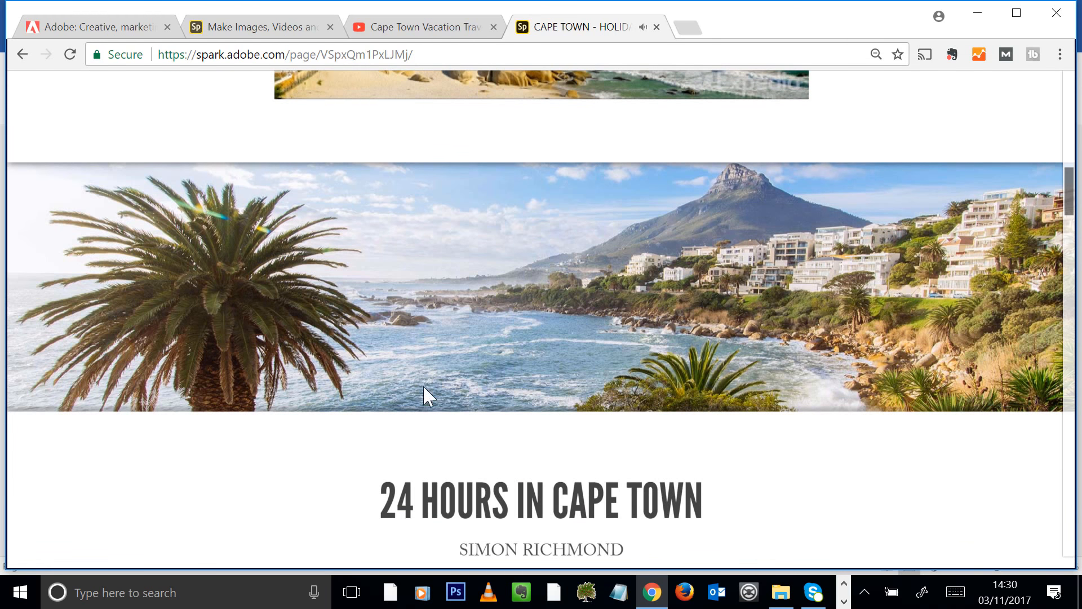
pyautogui.moveTo(1077, 208); pyautogui.dragTo(1071, 295)
pyautogui.scroll(6, 898, 249)
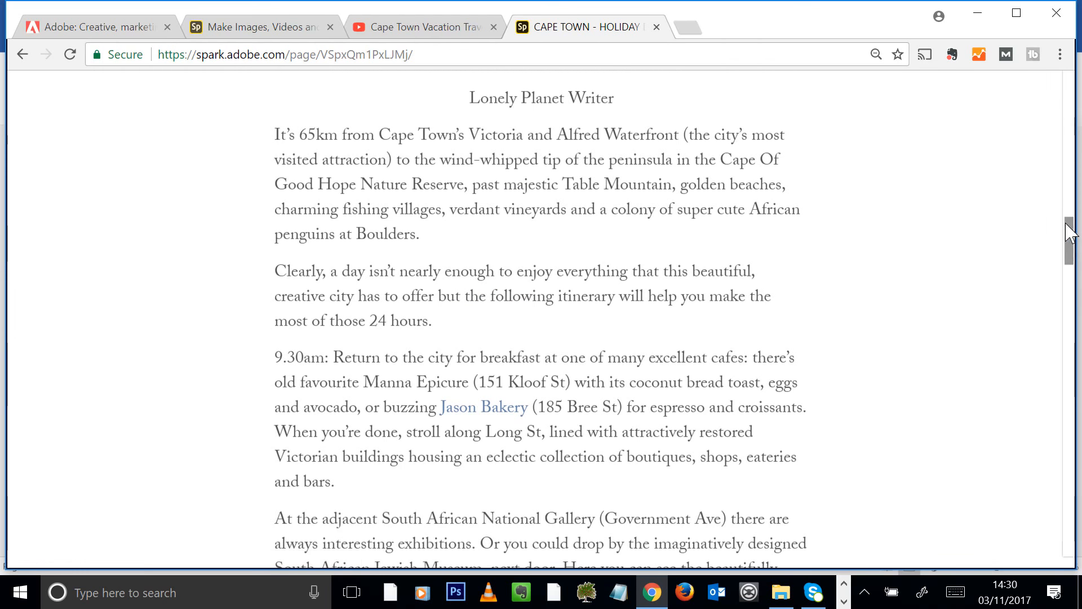
pyautogui.moveTo(1071, 238); pyautogui.dragTo(1067, 406)
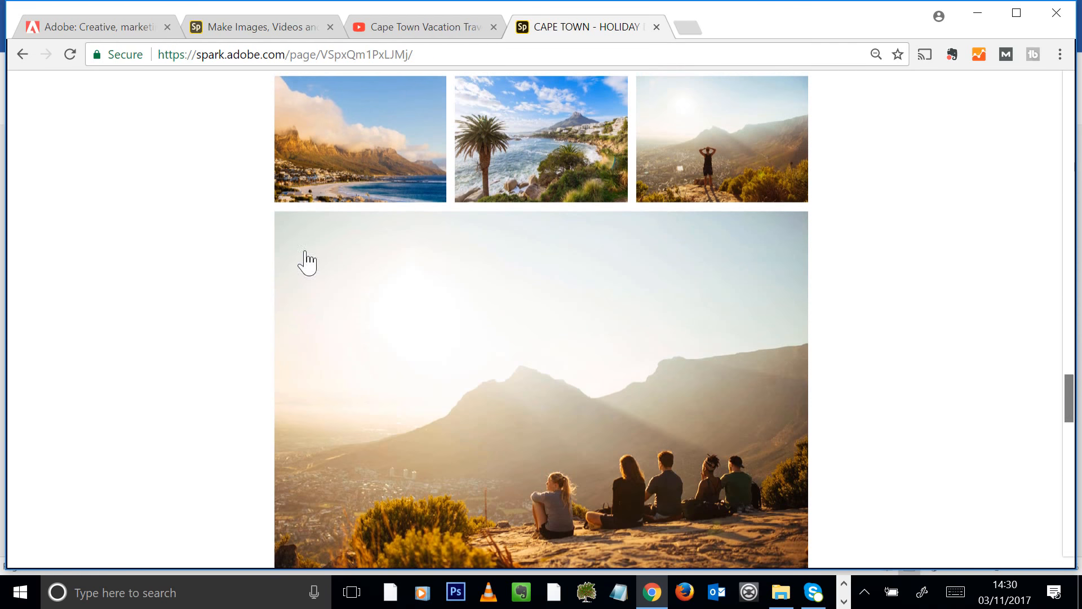
pyautogui.click(733, 181)
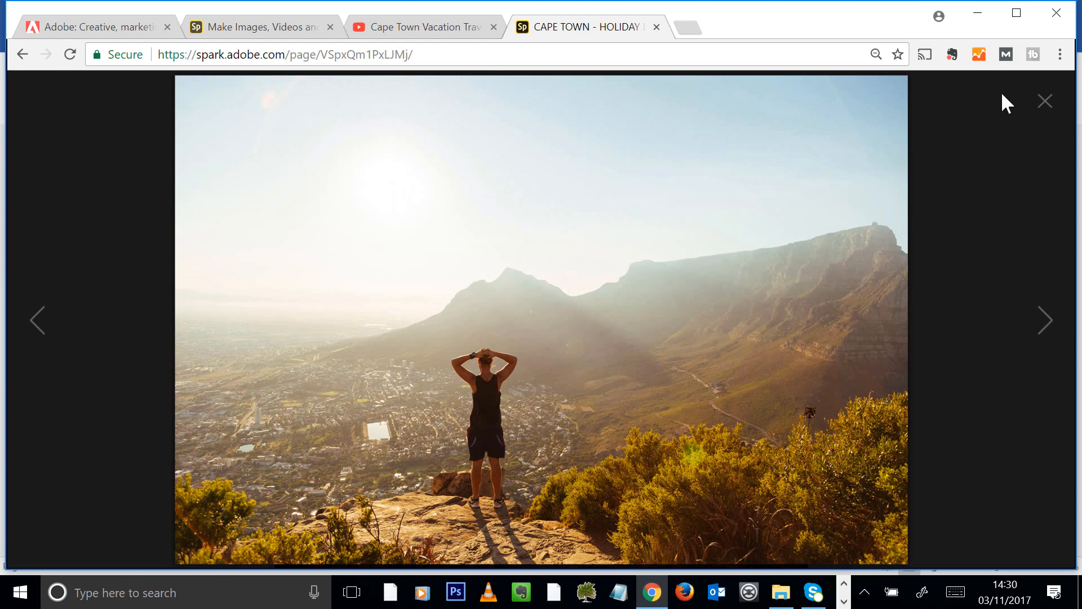
pyautogui.click(1050, 97)
pyautogui.moveTo(1068, 388); pyautogui.dragTo(1076, 451)
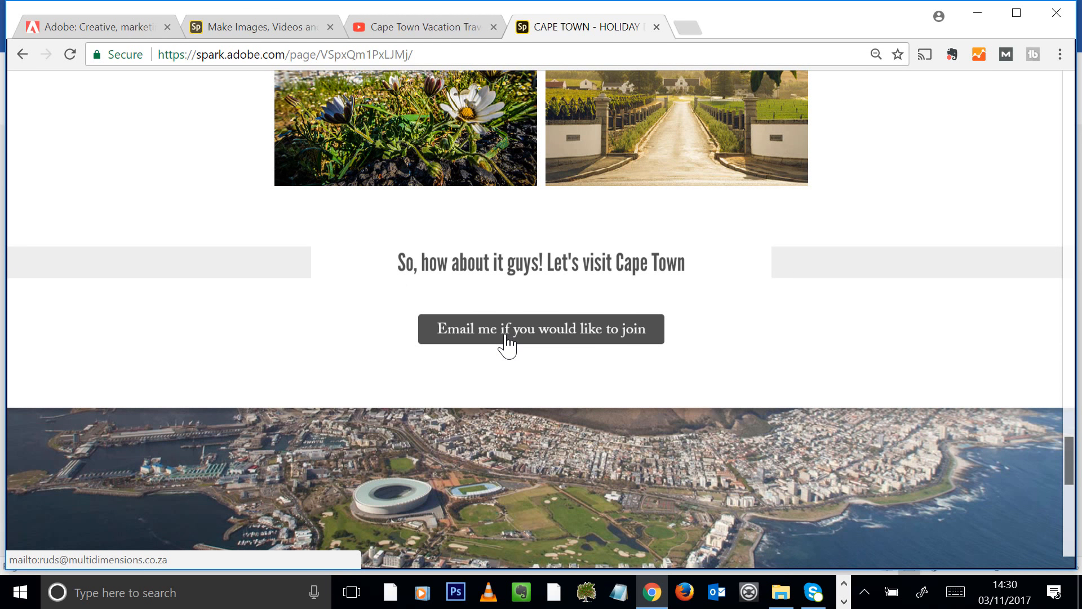
pyautogui.moveTo(1069, 447); pyautogui.dragTo(1031, 102)
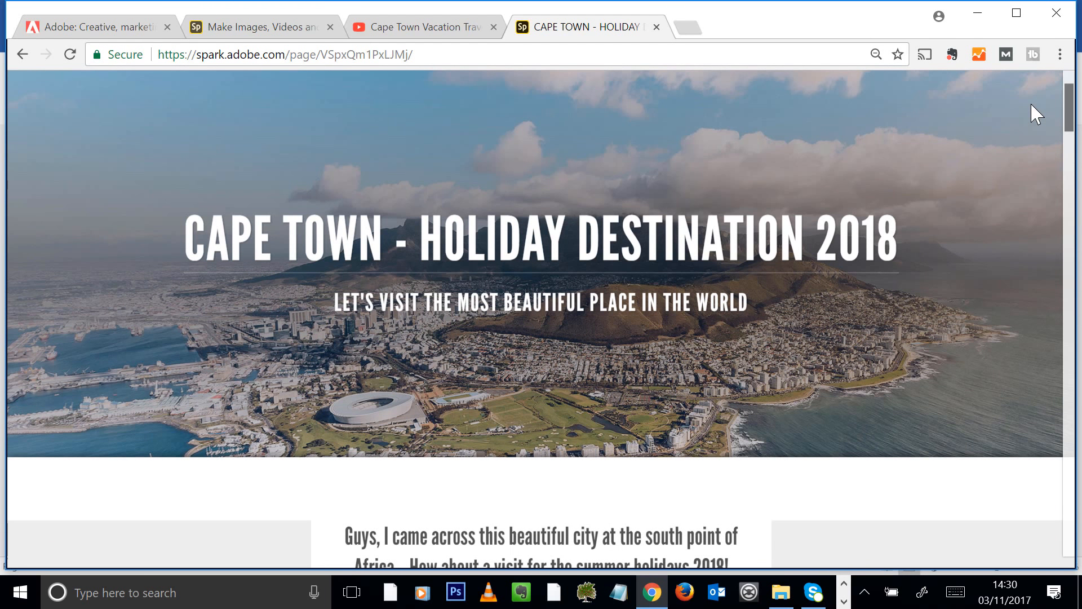
pyautogui.scroll(2, 989, 220)
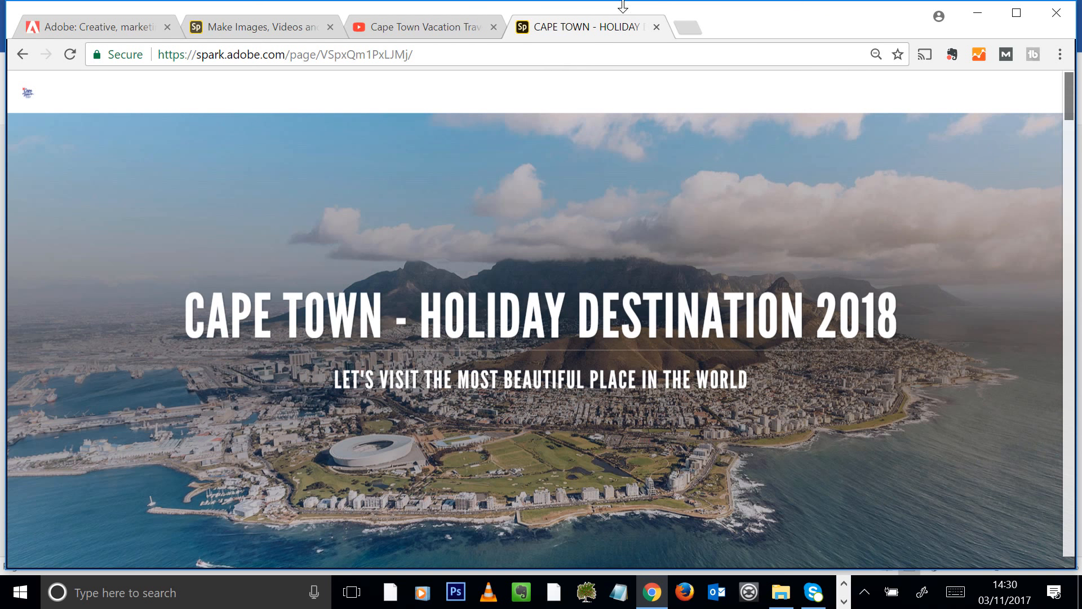
# In the editor tab, close the Share dialog and trim the address to spark.adobe.com
pyautogui.click(245, 29)
pyautogui.click(853, 116)
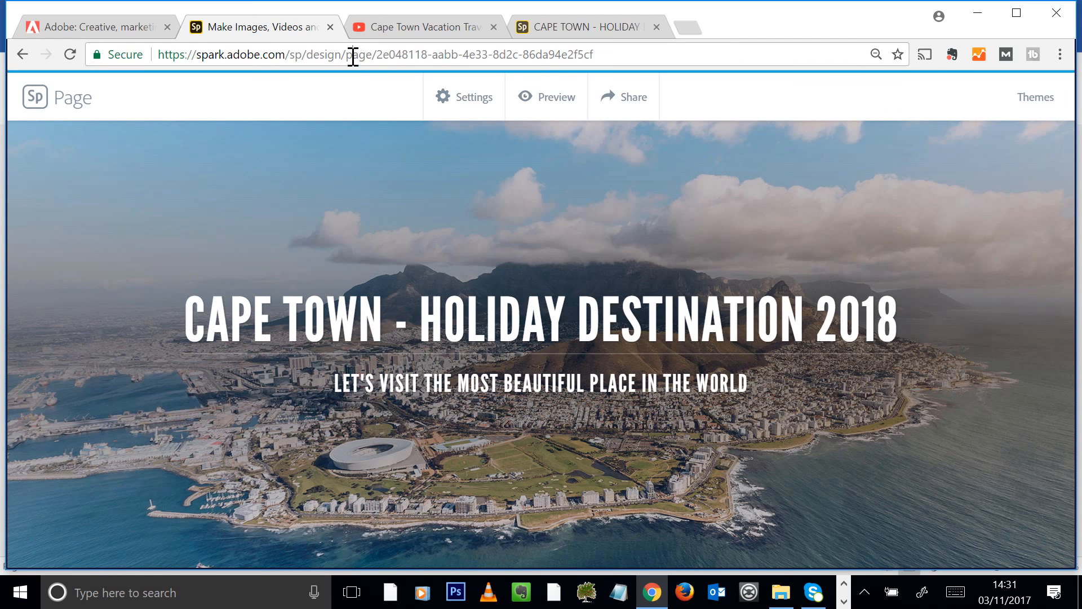
pyautogui.moveTo(290, 54); pyautogui.dragTo(1020, 61)
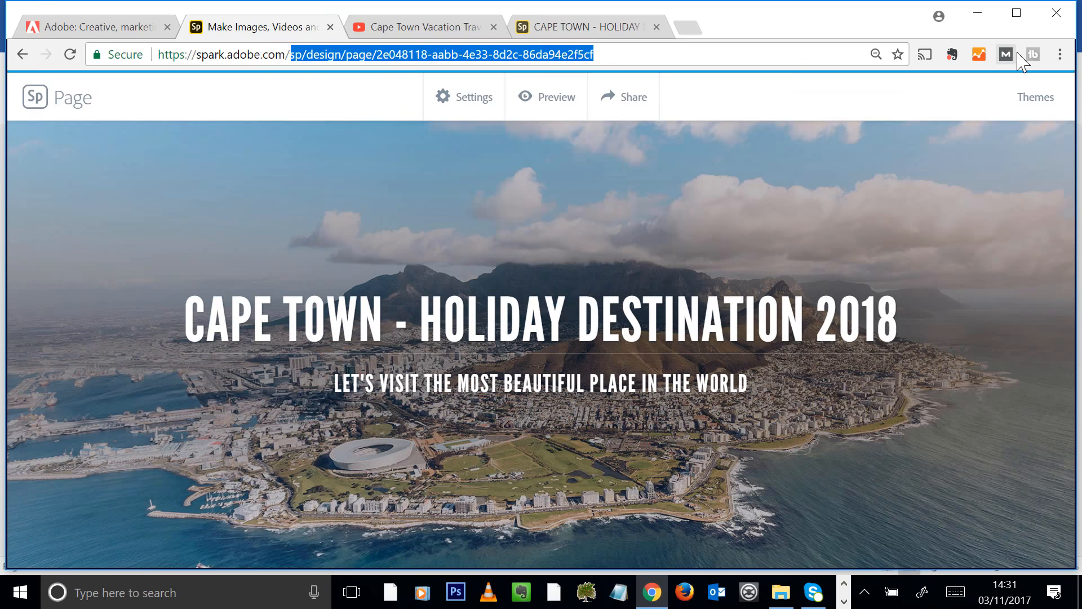
pyautogui.press('BackSpace')
pyautogui.press('Return')
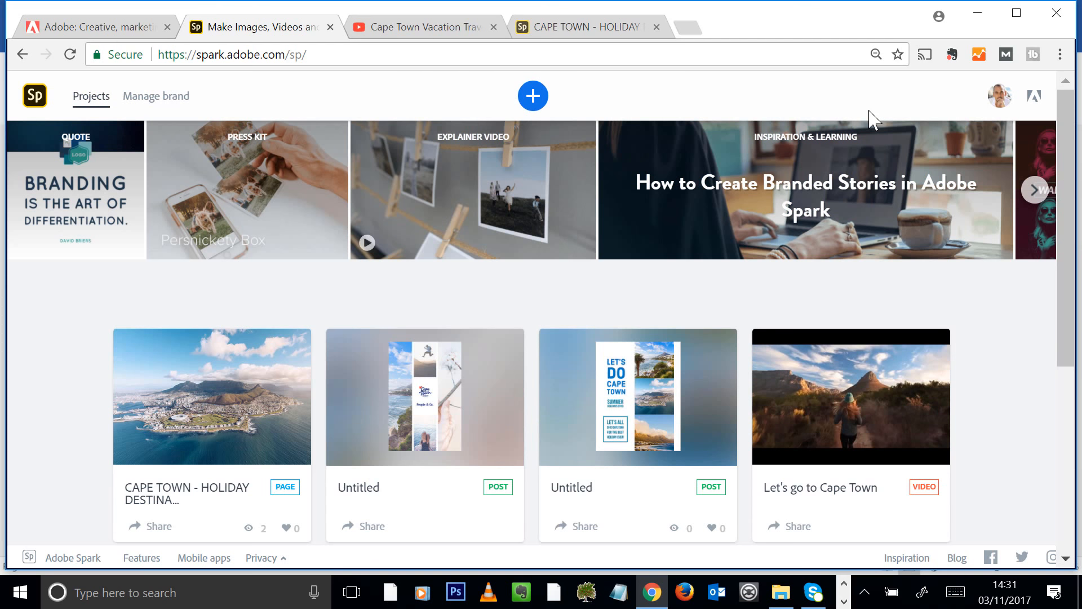
# Start a new Spark Video titled "Cape Town South Africa" and continue to templates
pyautogui.click(534, 101)
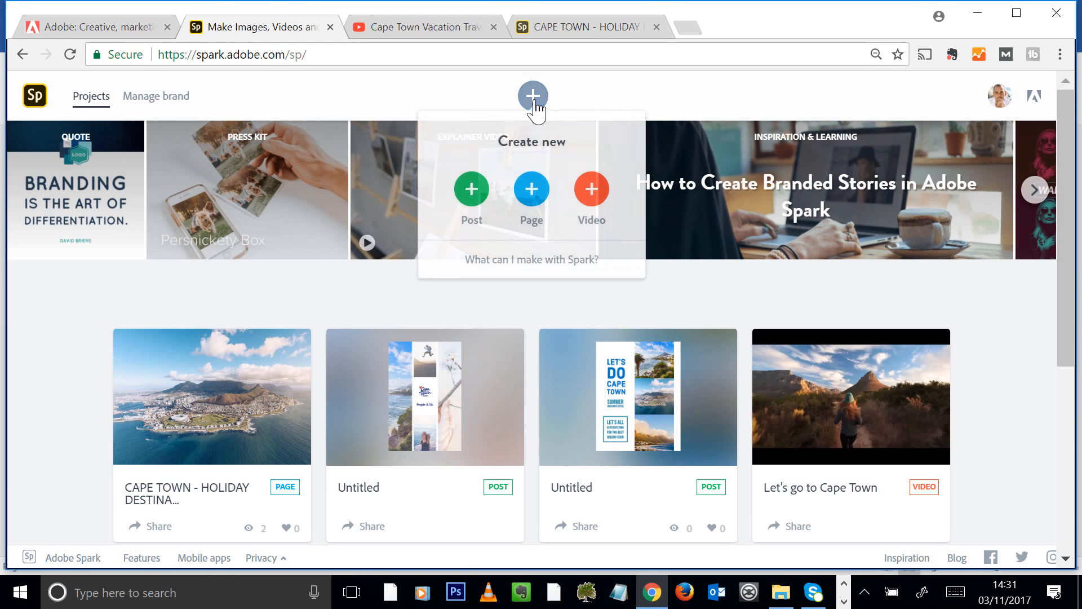
pyautogui.click(591, 192)
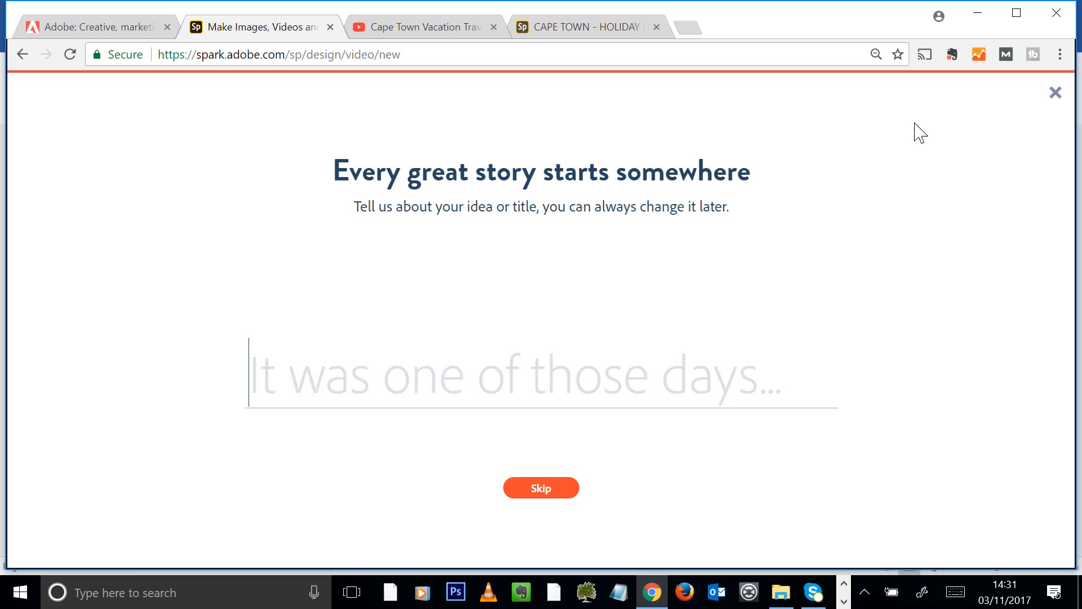
pyautogui.write('C')
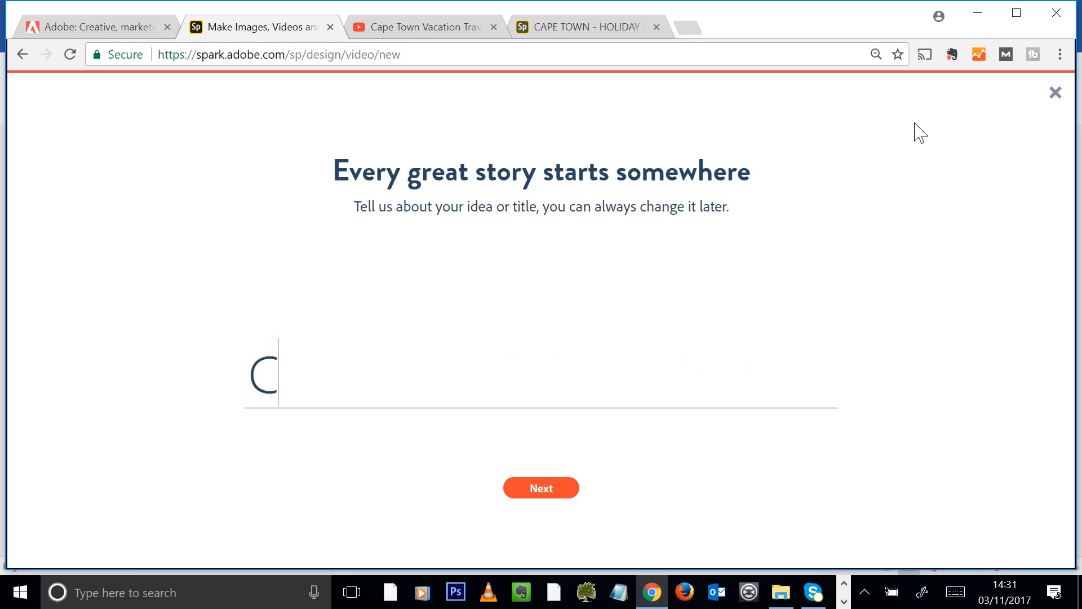
pyautogui.write('Aape Town')
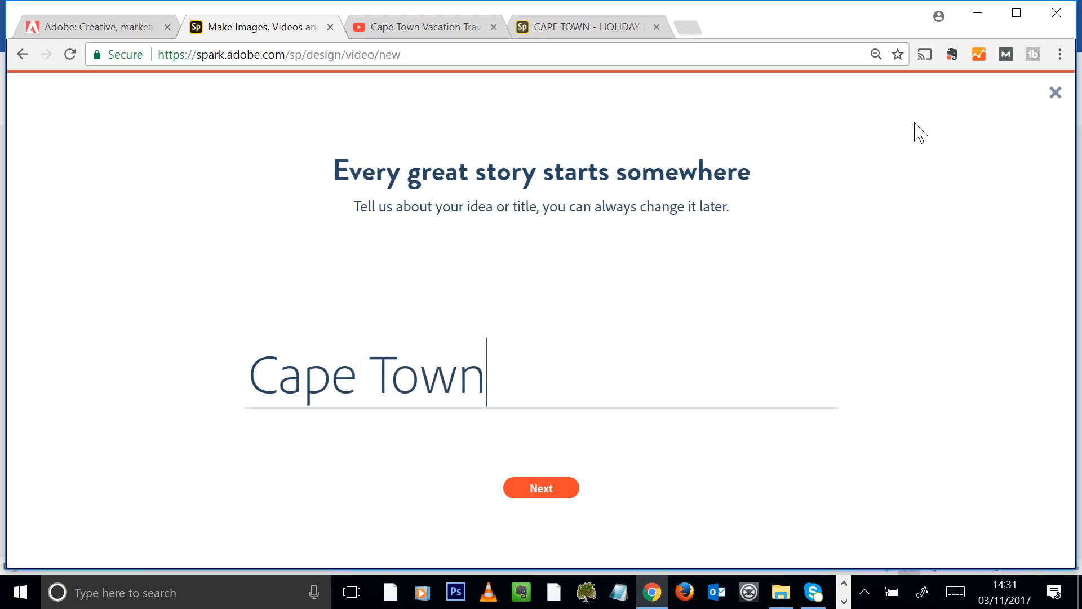
pyautogui.write(' South Africa')
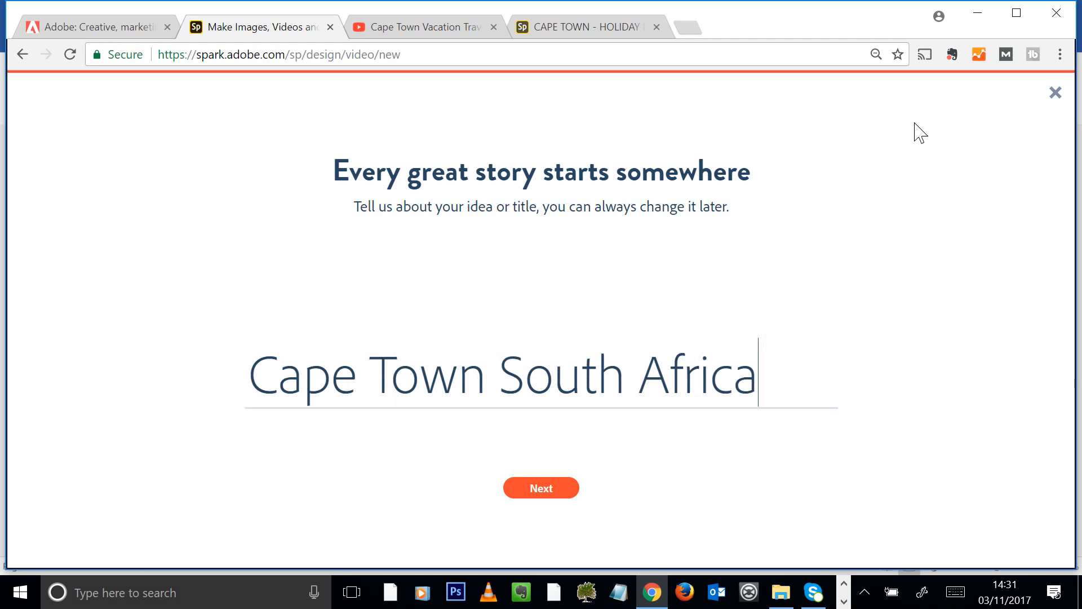
pyautogui.click(550, 495)
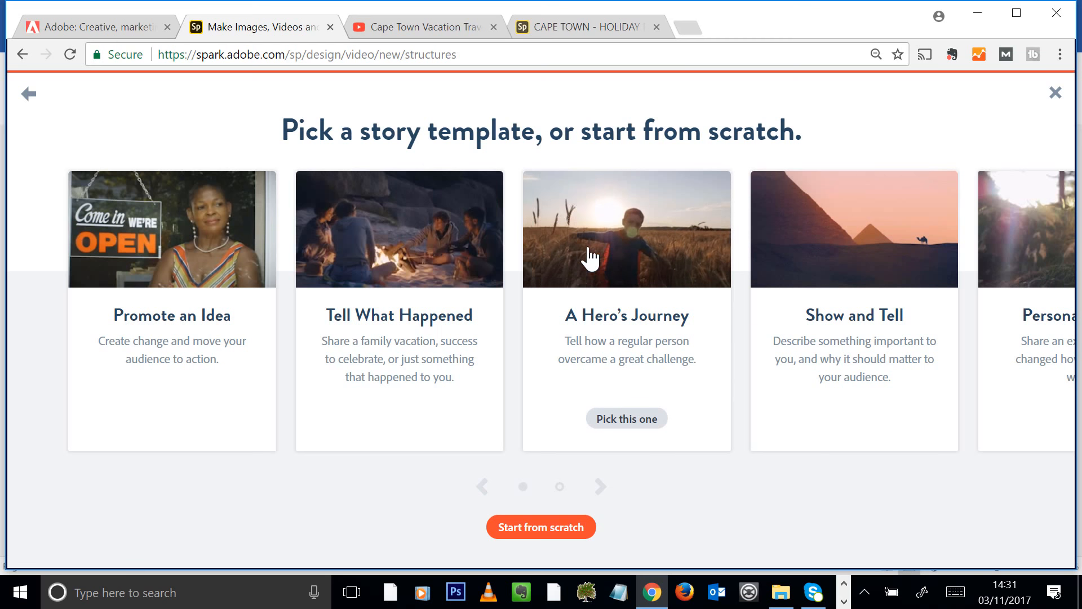
# Browse more story templates, then start the video from scratch
pyautogui.click(600, 486)
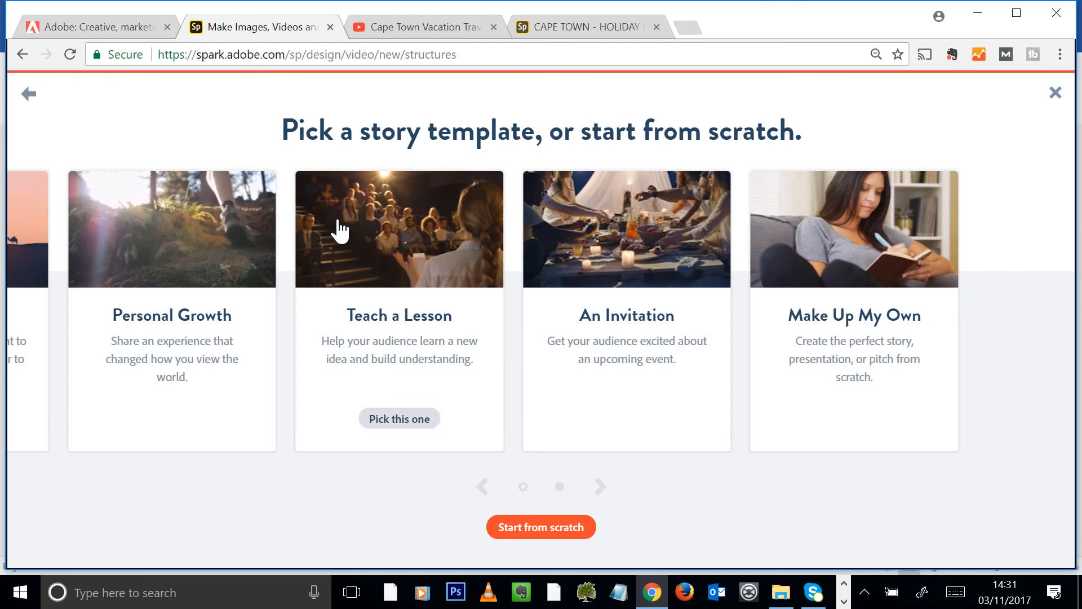
pyautogui.click(555, 533)
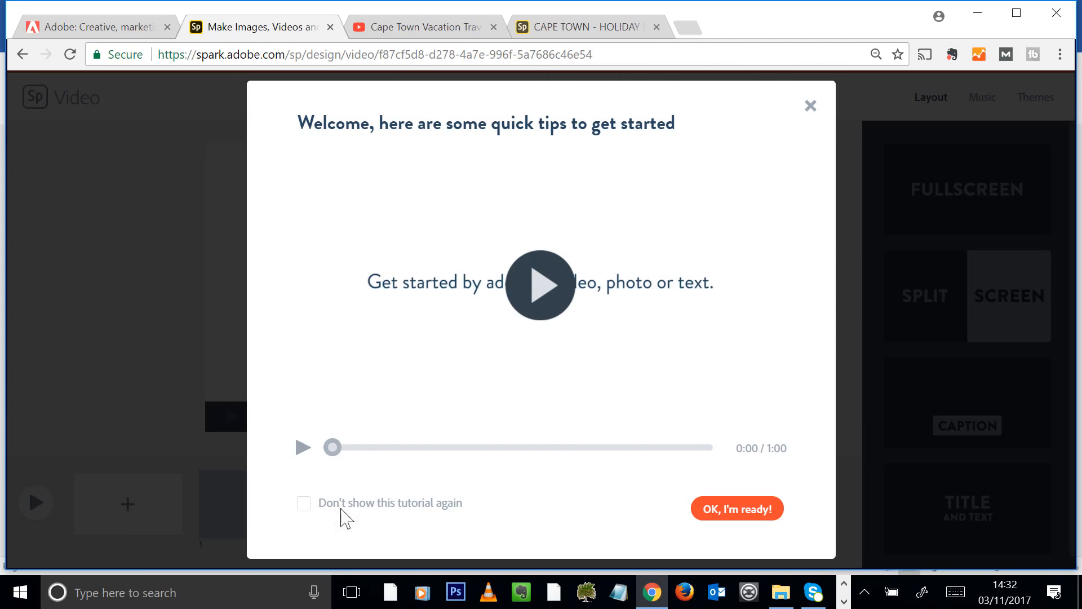
# Play the welcome tutorial video, then close the welcome tips
pyautogui.click(542, 292)
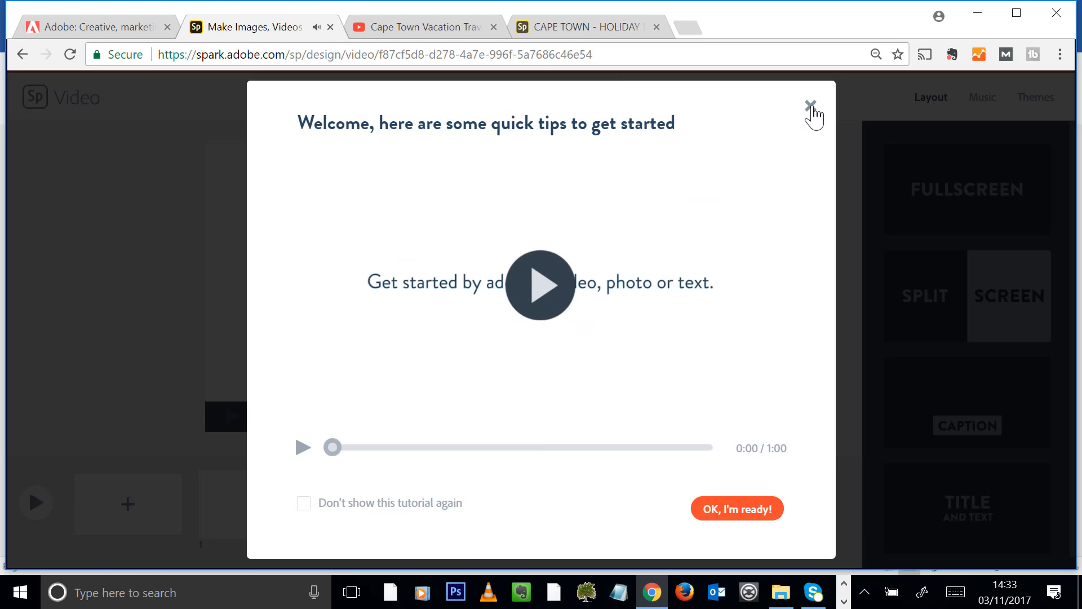
pyautogui.click(810, 107)
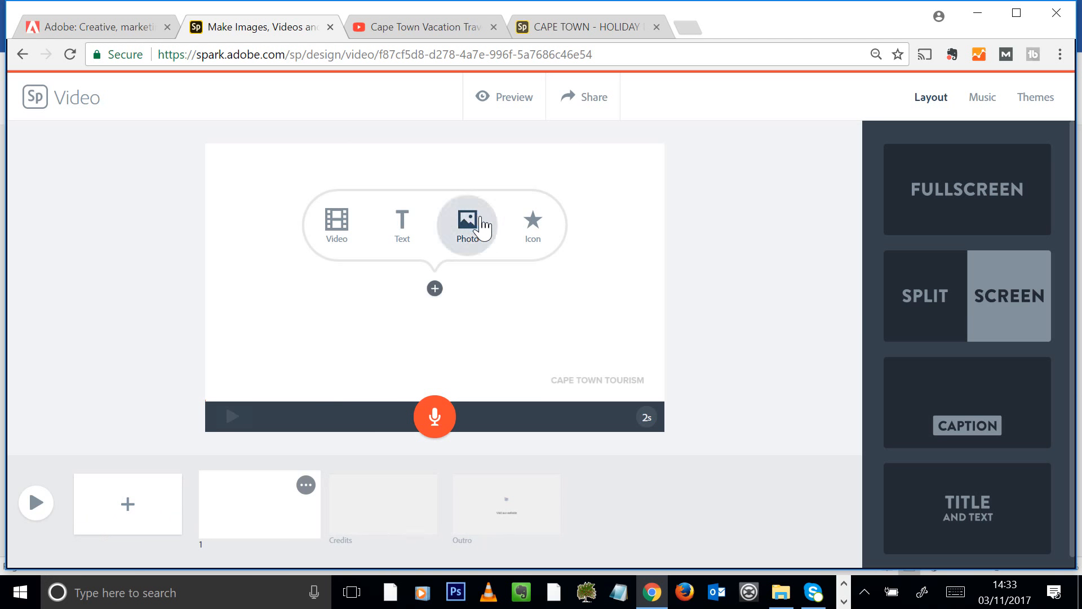
# Upload Table-Mountain-Arial_View to slide 1 and record about 10 seconds of voiceover narration
pyautogui.click(478, 223)
pyautogui.click(971, 203)
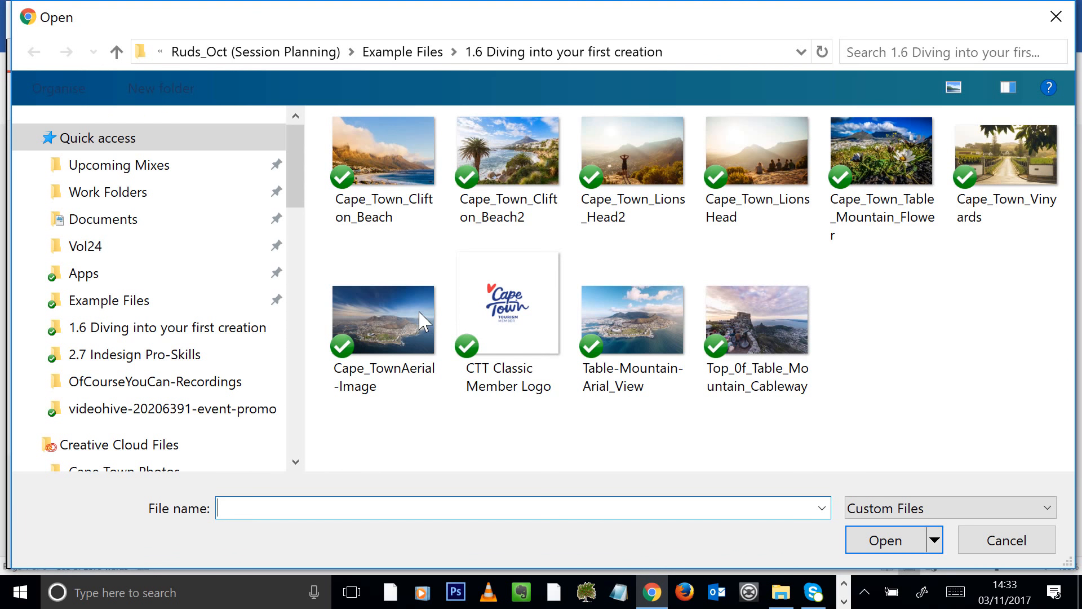
pyautogui.click(639, 369)
pyautogui.click(886, 541)
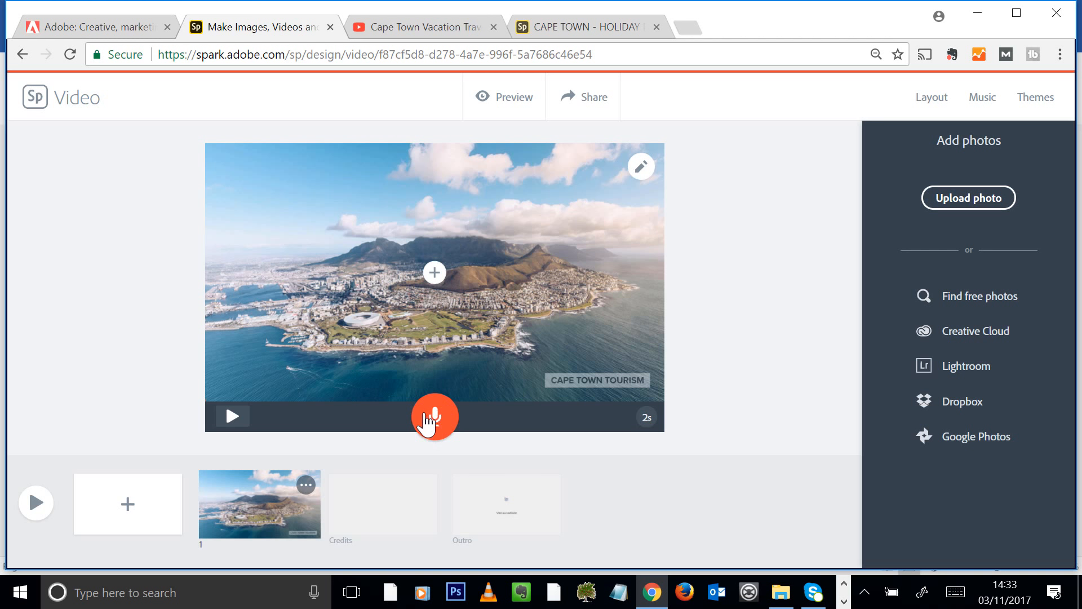
pyautogui.click(434, 417)
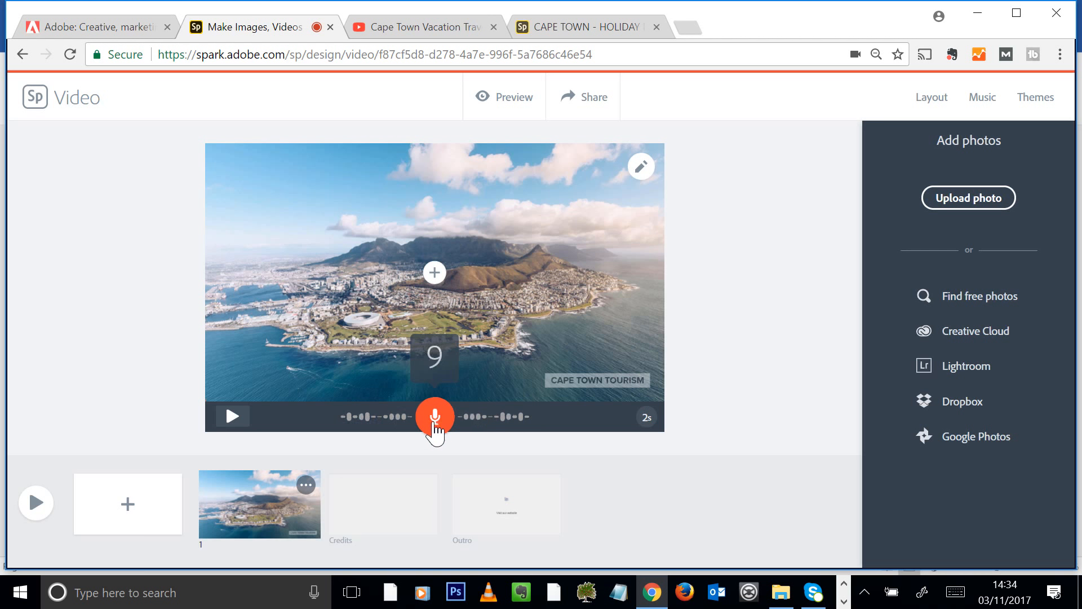
pyautogui.moveTo(435, 431); pyautogui.dragTo(434, 428)
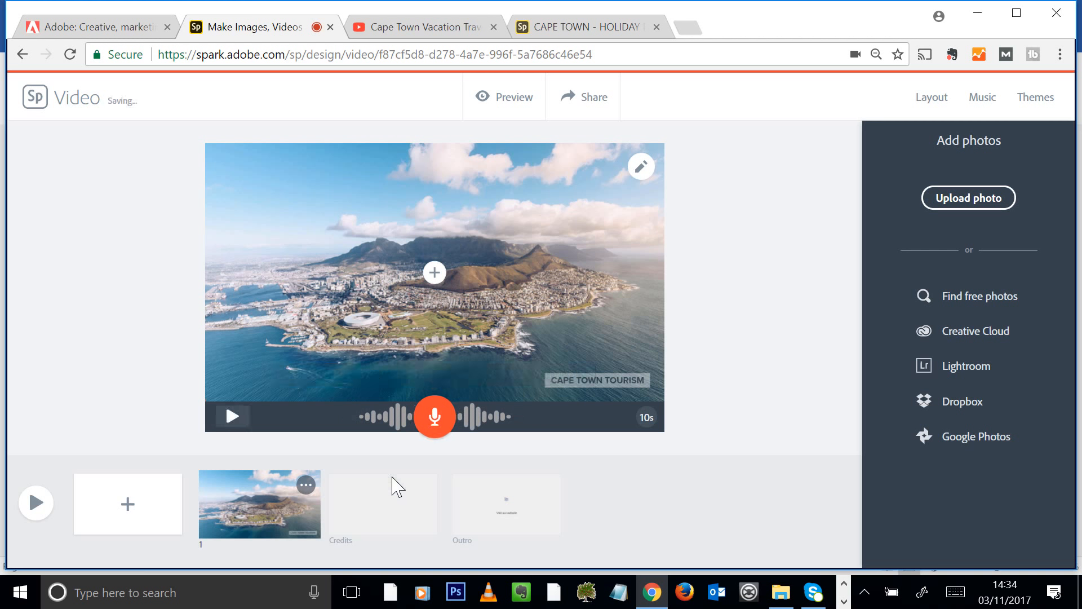
# Add slide 2, type then delete a test "HELLO THERE" text, leaving the slide blank
pyautogui.click(116, 514)
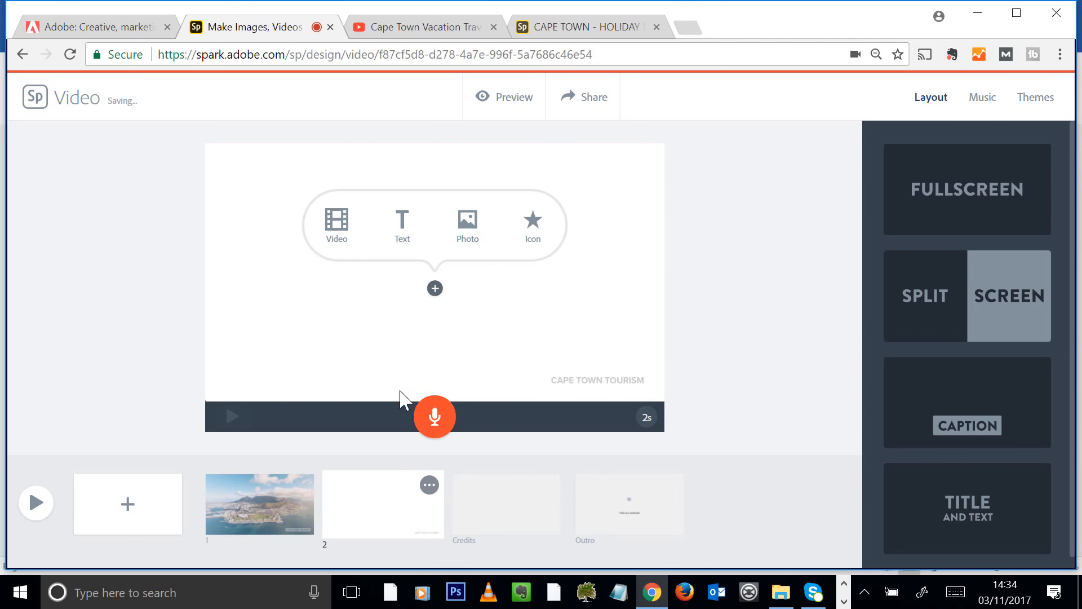
pyautogui.click(398, 235)
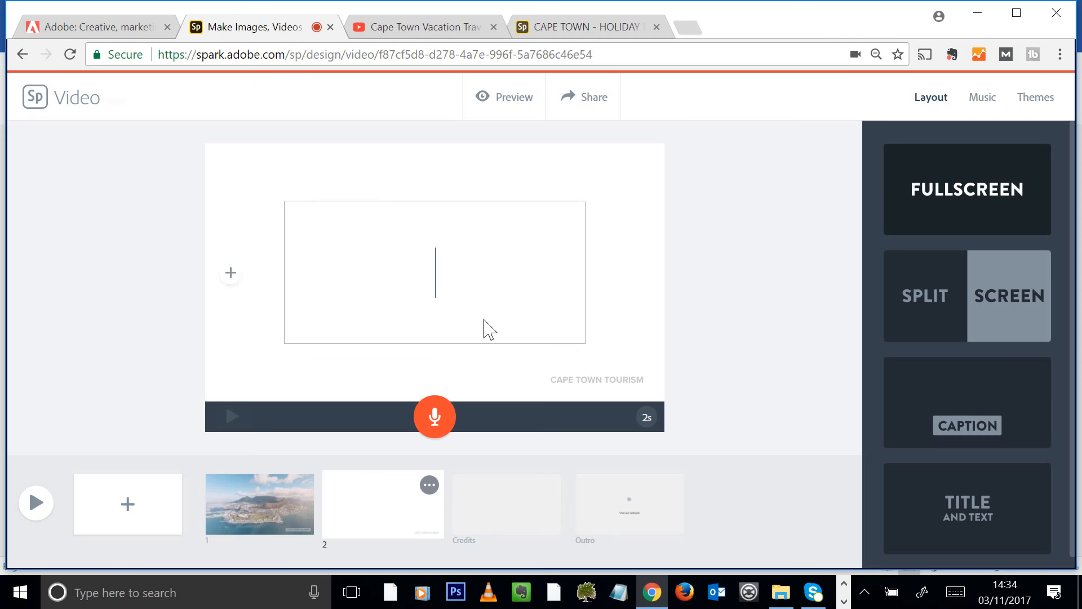
pyautogui.write('HEllo Ther')
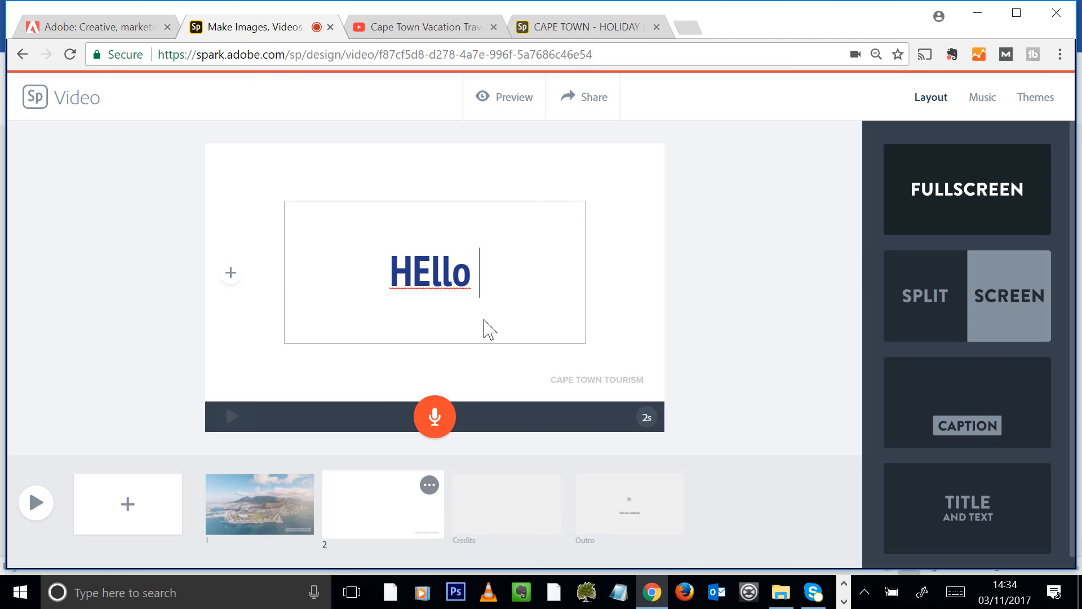
pyautogui.press('BackSpace')
pyautogui.press('BackSpace')
pyautogui.press('BackSpace')
pyautogui.press('BackSpace')
pyautogui.press('BackSpace')
pyautogui.press('BackSpace')
pyautogui.press('BackSpace')
pyautogui.press('BackSpace')
pyautogui.press('BackSpace')
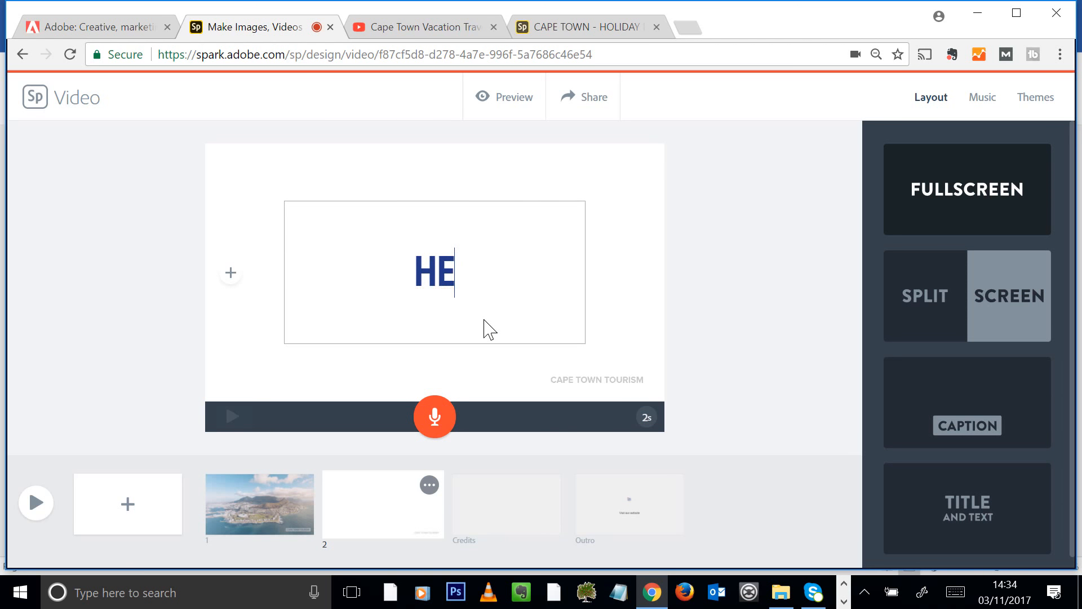
pyautogui.write('ELL')
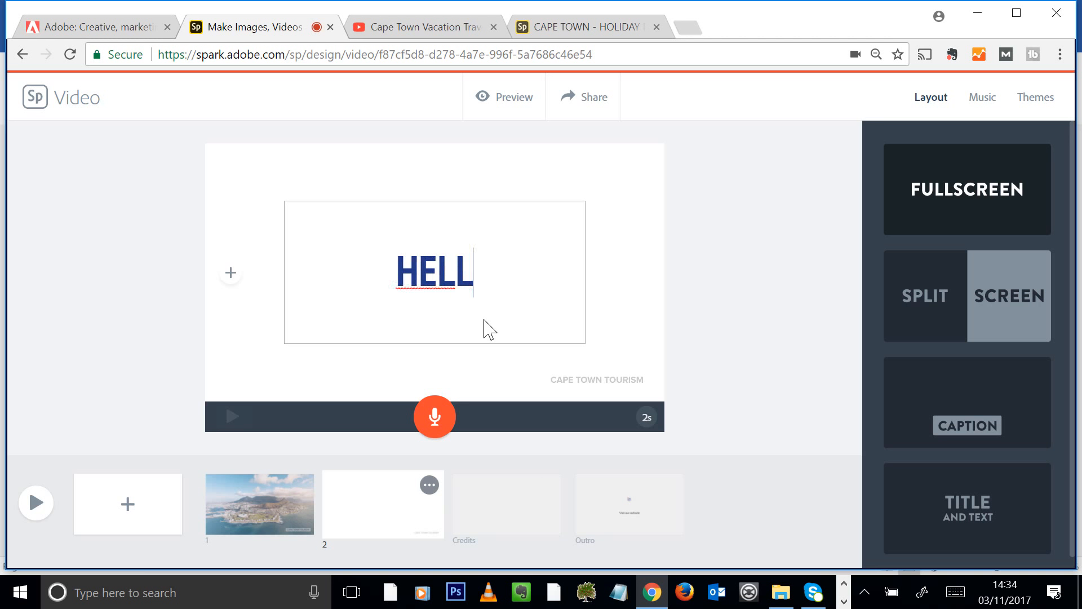
pyautogui.write('O THERE')
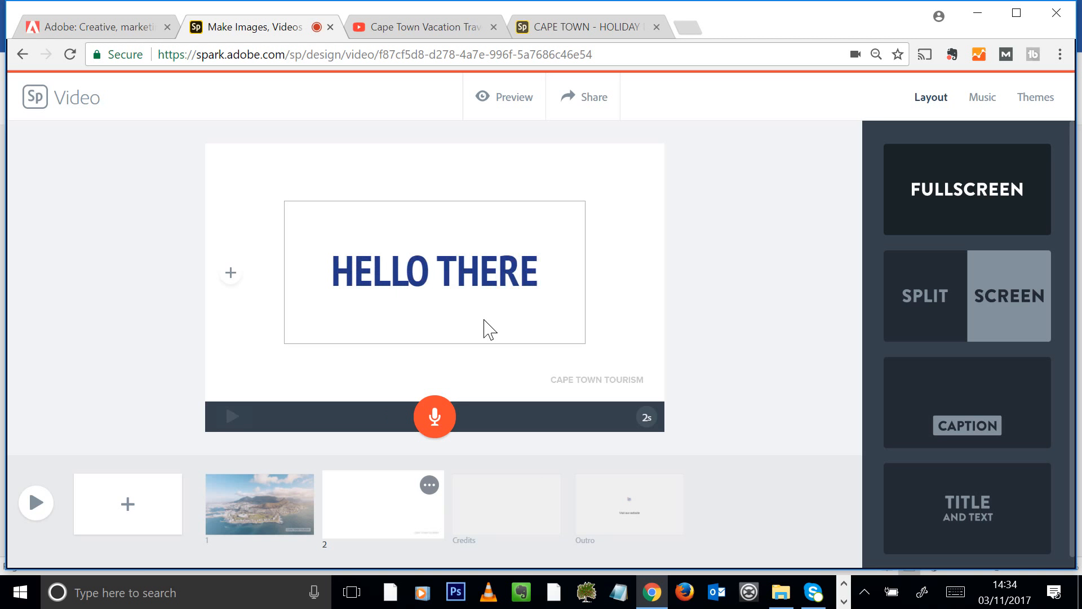
pyautogui.press('BackSpace')
pyautogui.press('BackSpace')
pyautogui.press('BackSpace')
pyautogui.press('BackSpace')
pyautogui.press('BackSpace')
pyautogui.press('BackSpace')
pyautogui.press('BackSpace')
pyautogui.press('BackSpace')
pyautogui.press('BackSpace')
pyautogui.press('BackSpace')
pyautogui.press('BackSpace')
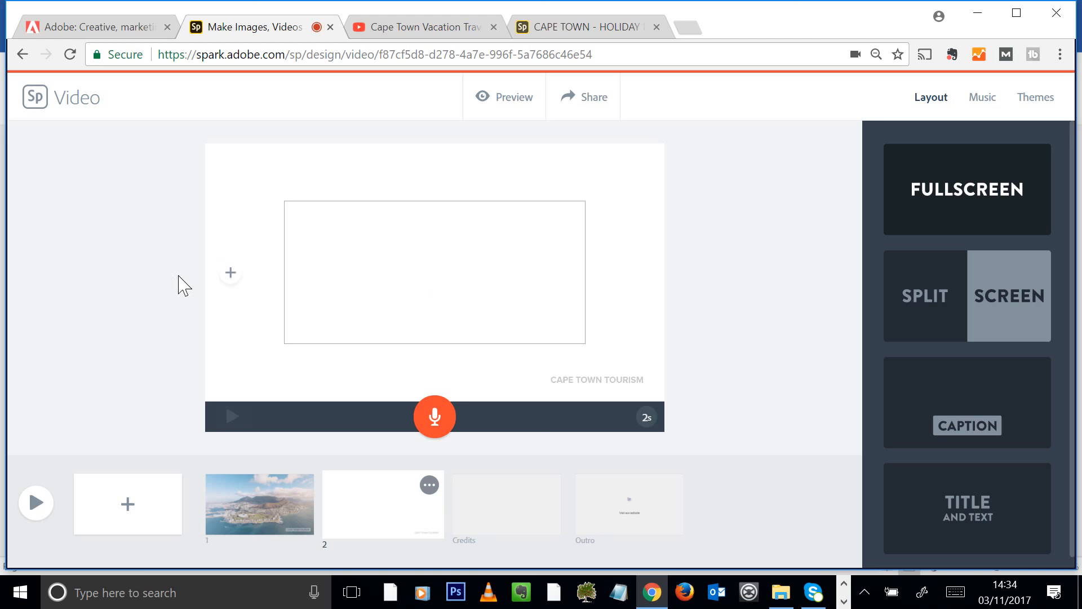
pyautogui.click(231, 273)
# Upload the cloud-covered mountains and beach photo onto slide 2
pyautogui.click(467, 223)
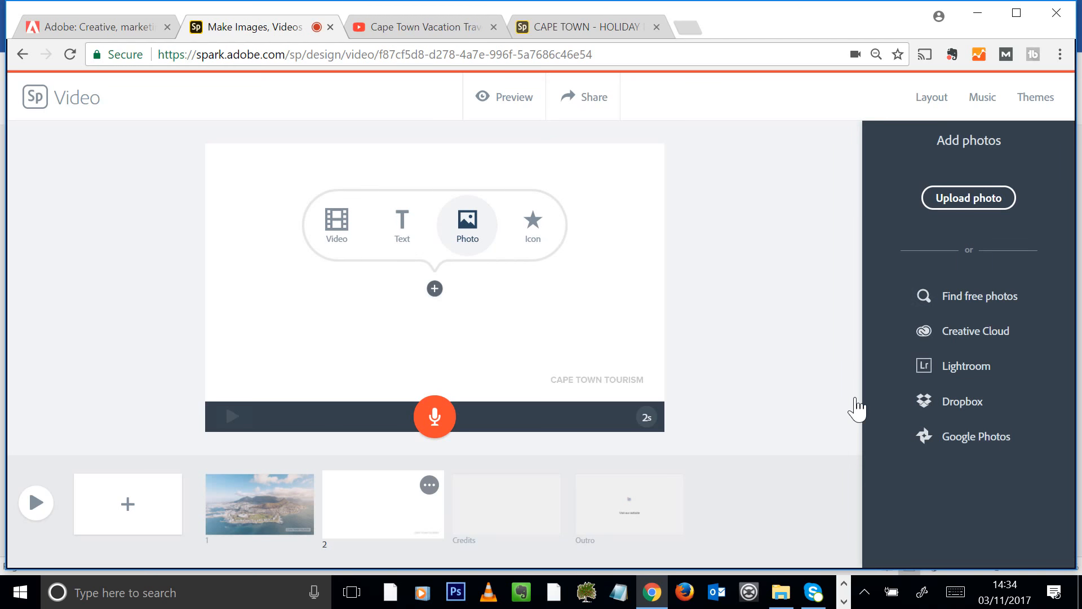
pyautogui.click(967, 203)
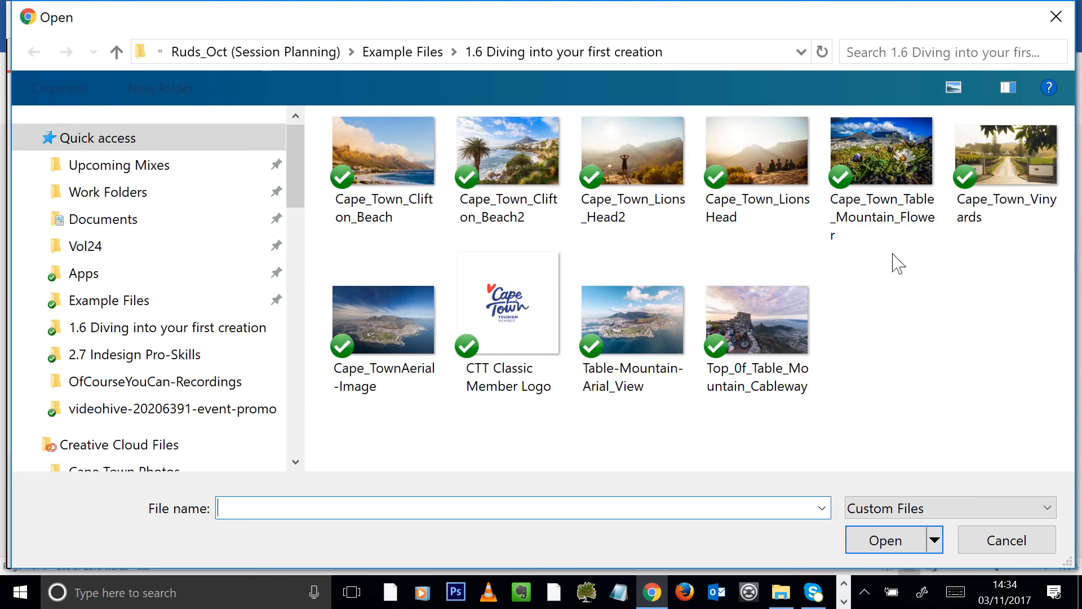
pyautogui.doubleClick(423, 163)
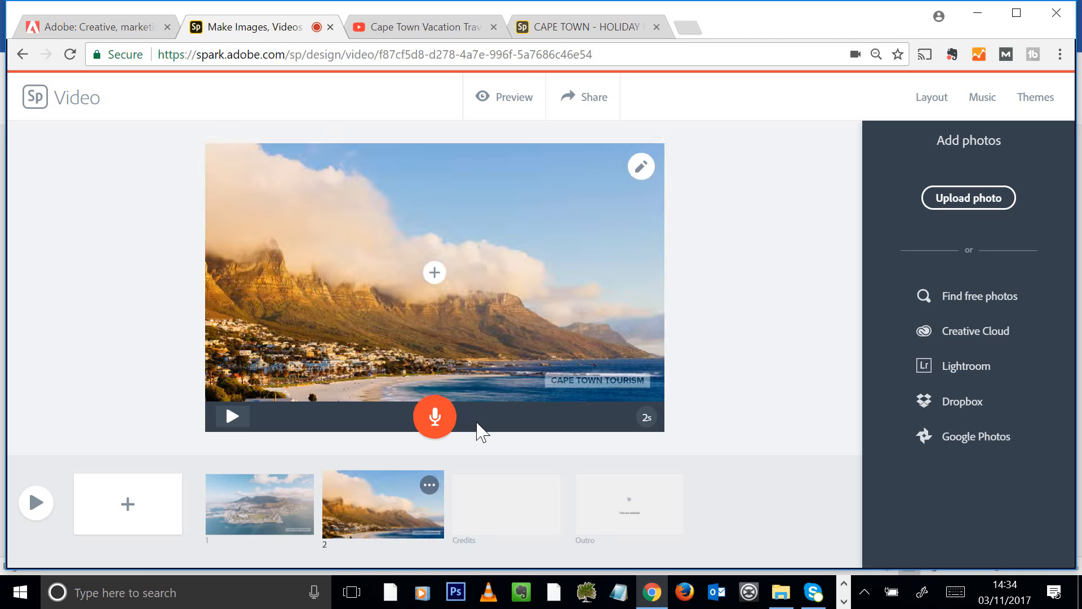
# Record an 8-second narration for slide 2, then add a blank slide 3
pyautogui.click(437, 419)
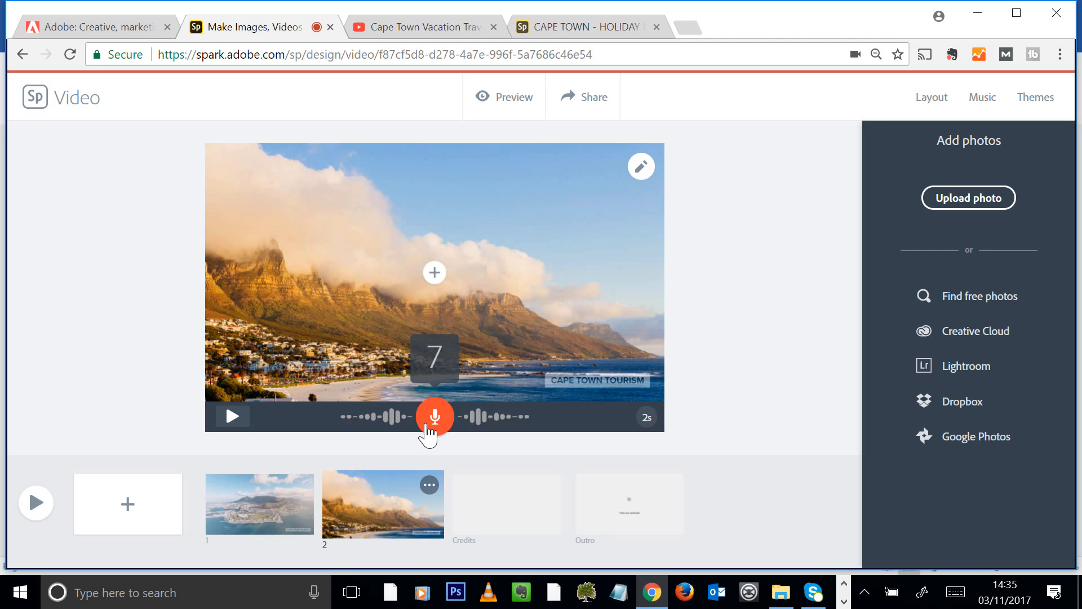
pyautogui.click(429, 427)
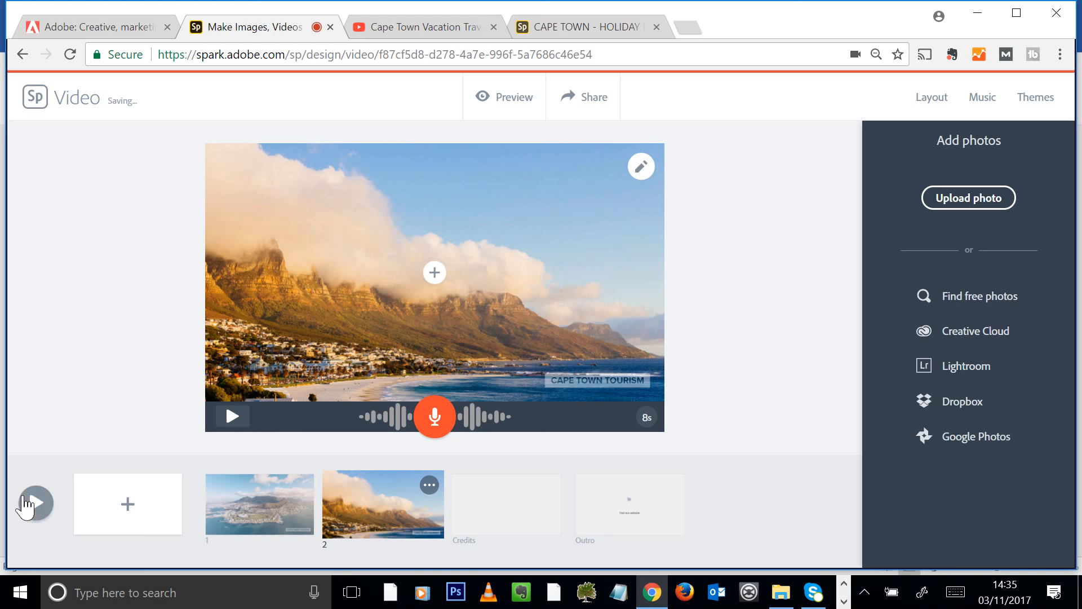
pyautogui.click(168, 516)
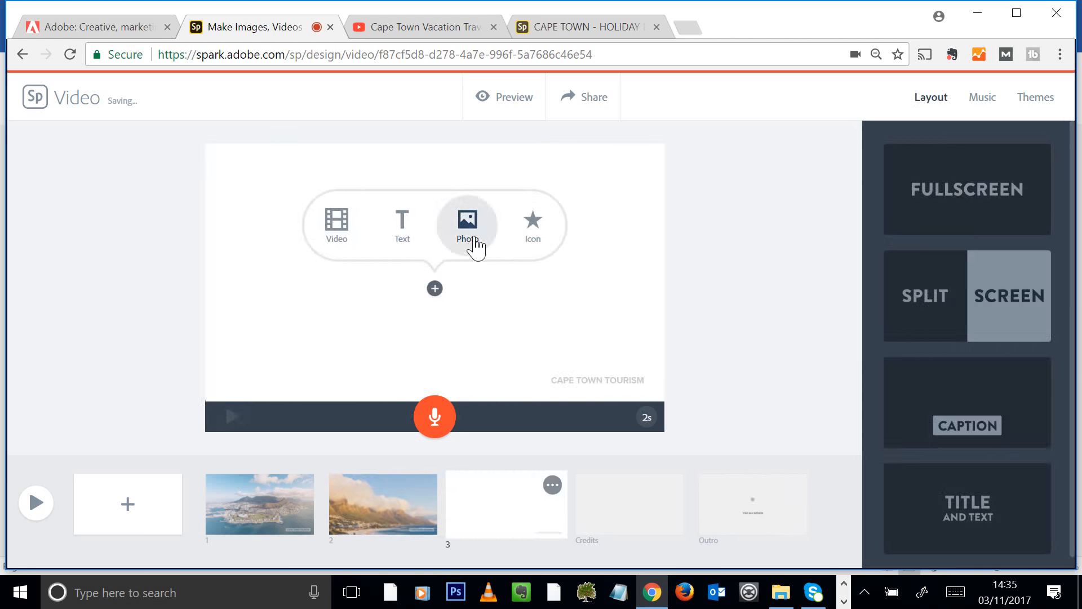
# Upload Cape_Town_Lions_Head2 onto slide 3 and record a 12-second voiceover
pyautogui.click(476, 244)
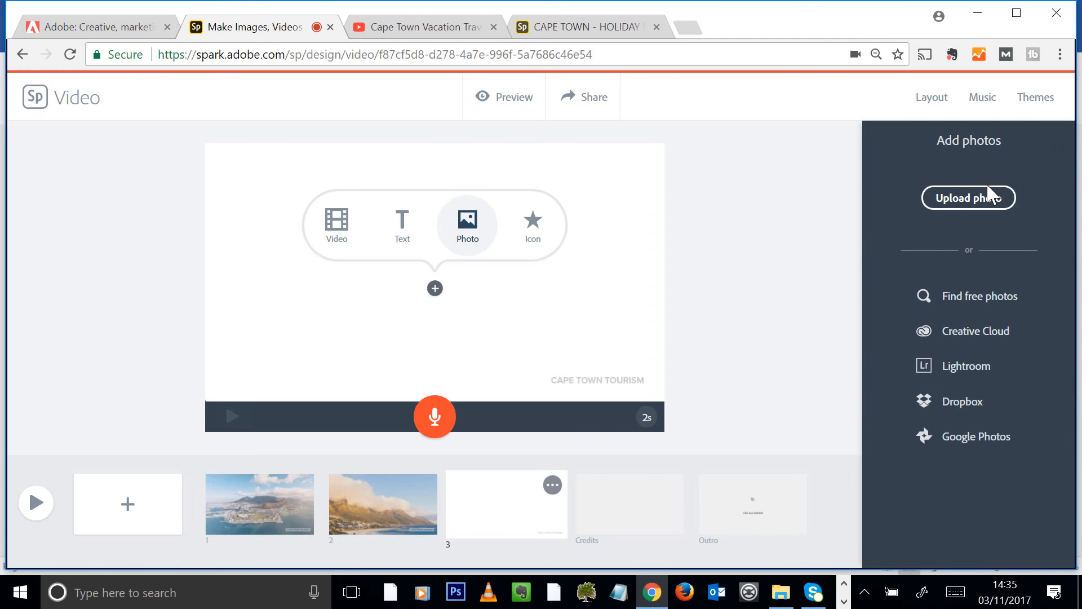
pyautogui.click(991, 197)
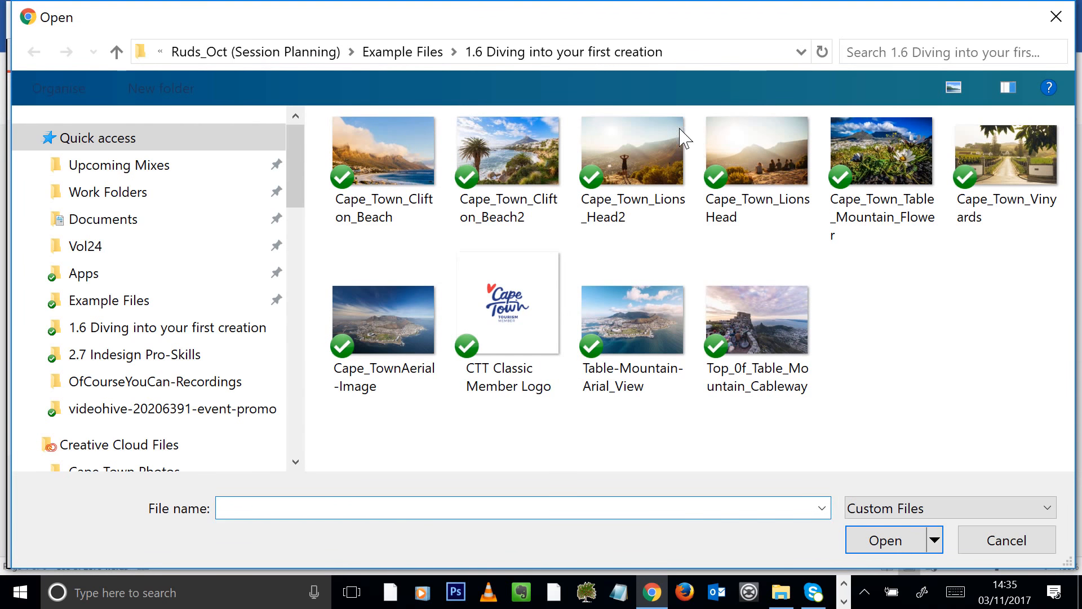
pyautogui.click(684, 137)
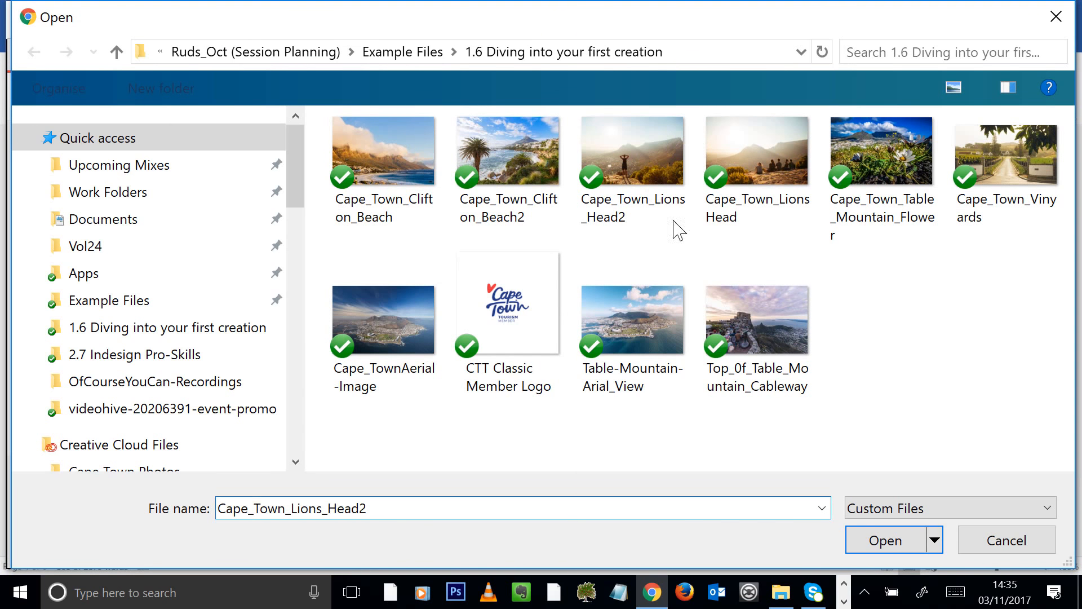
pyautogui.click(884, 542)
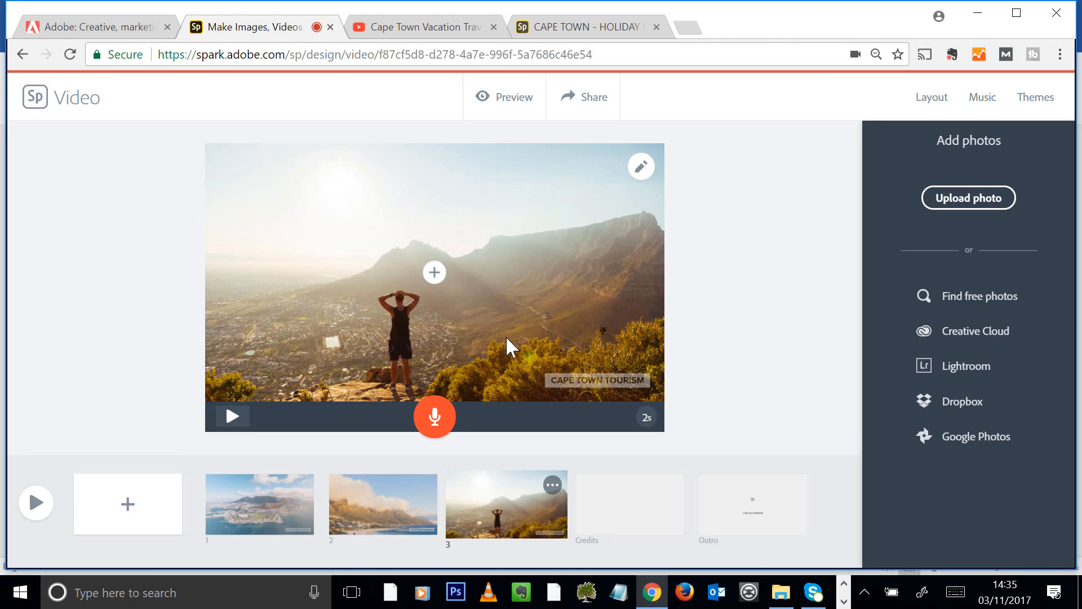
pyautogui.moveTo(434, 428); pyautogui.dragTo(432, 435)
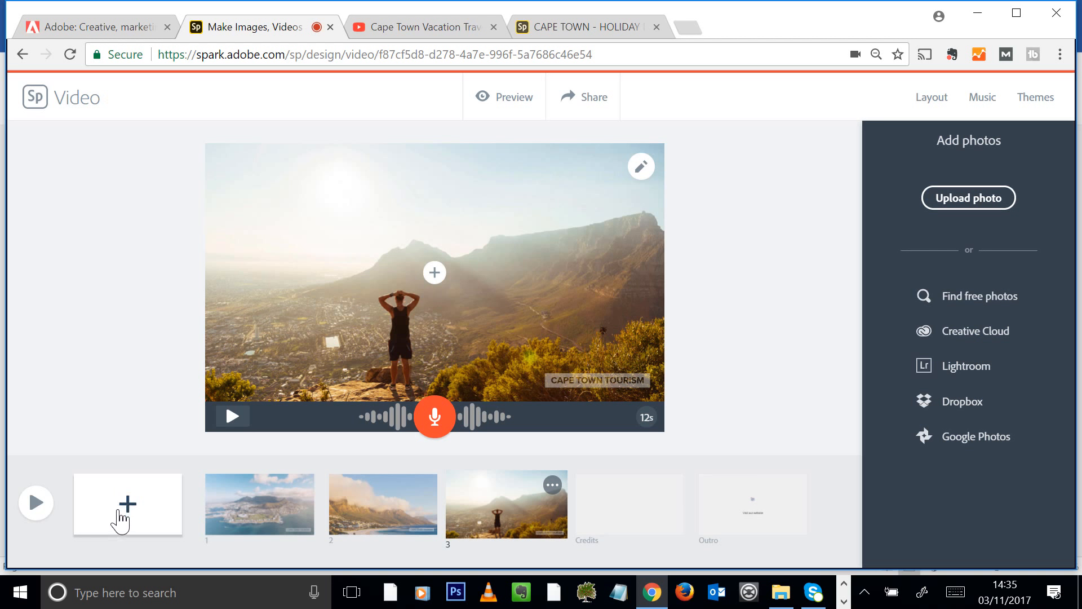
# Add slide 4 and load the Cape Town .mp4 clip from Example Files > 1.12 A web story
pyautogui.click(120, 510)
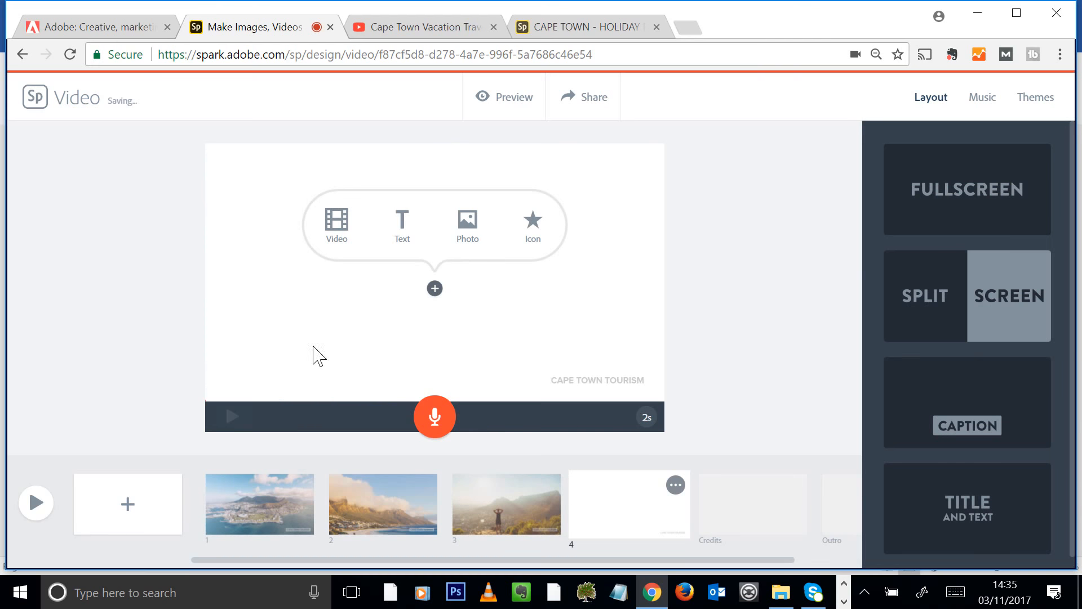
pyautogui.click(338, 227)
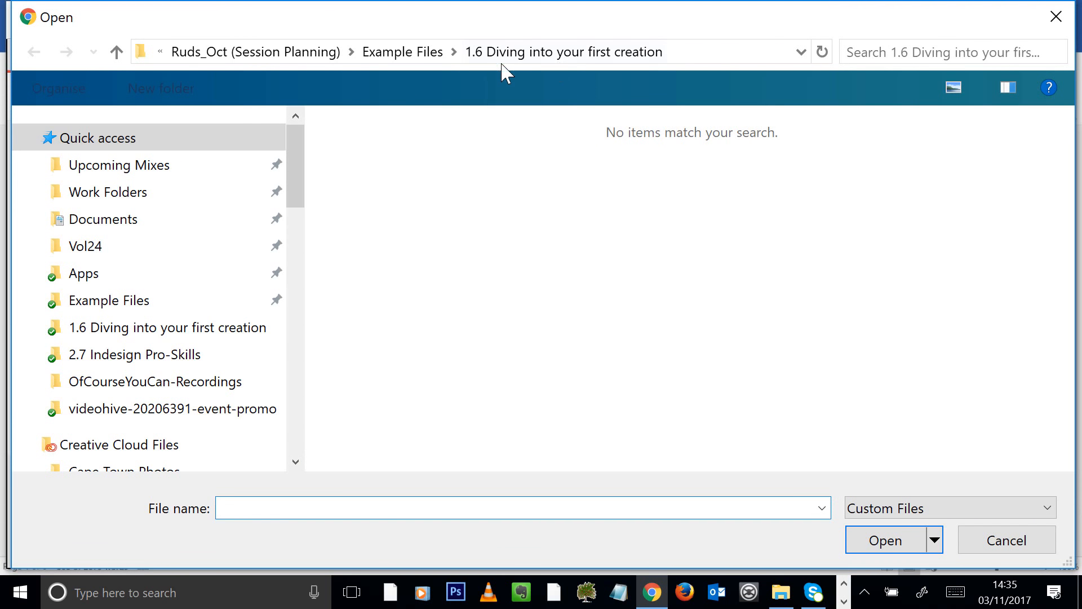
pyautogui.click(445, 56)
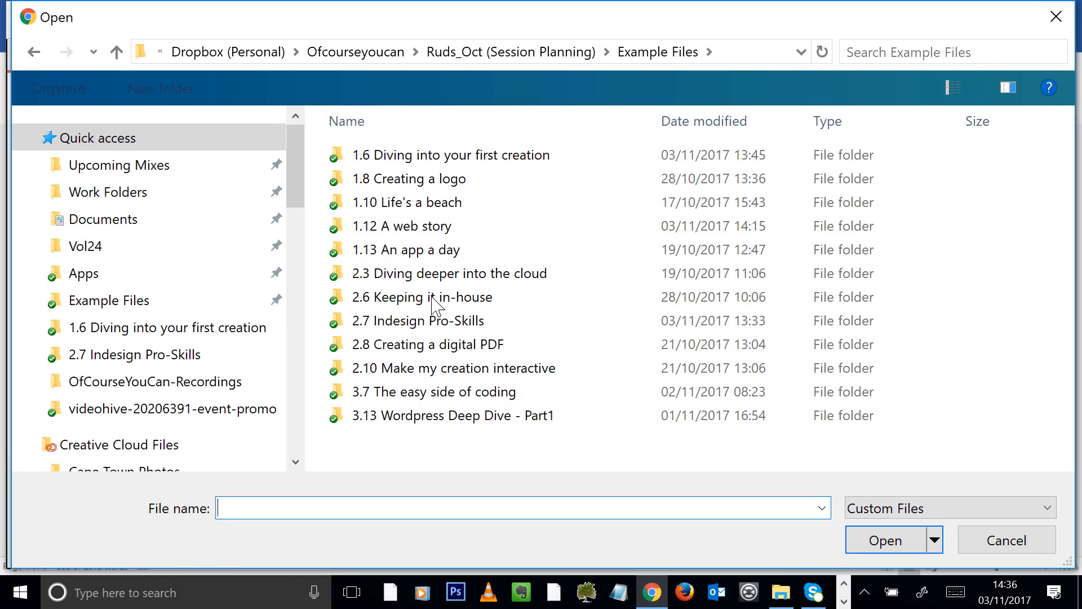
pyautogui.doubleClick(431, 228)
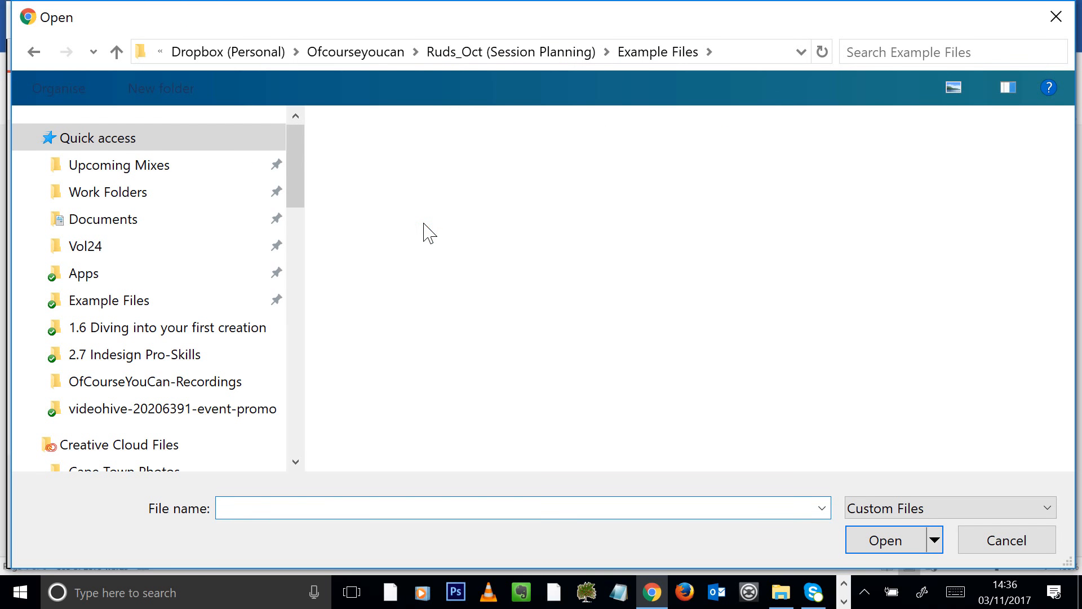
pyautogui.click(418, 141)
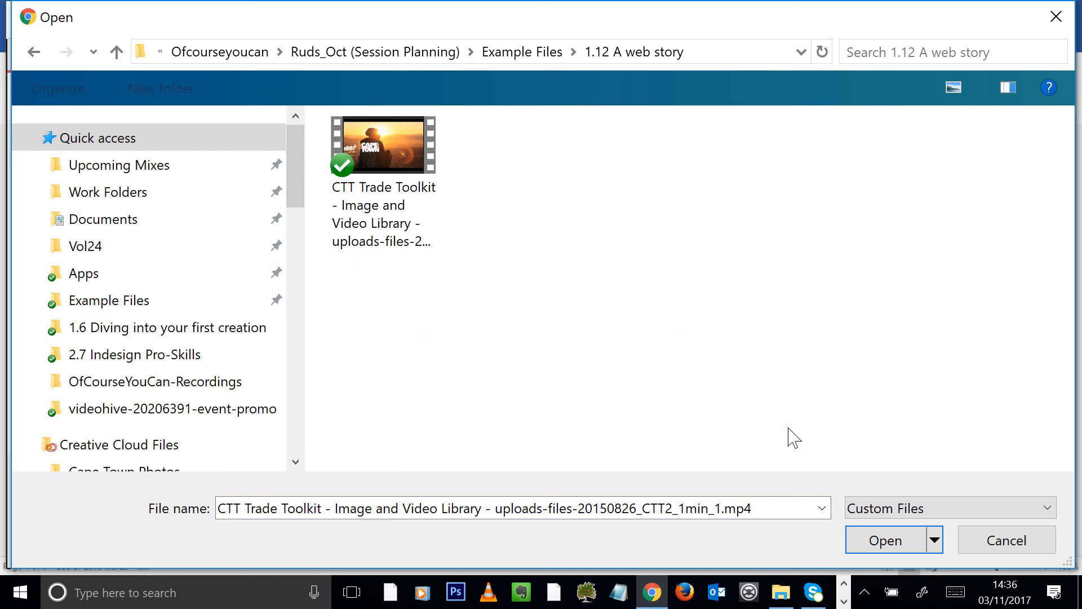
pyautogui.click(871, 548)
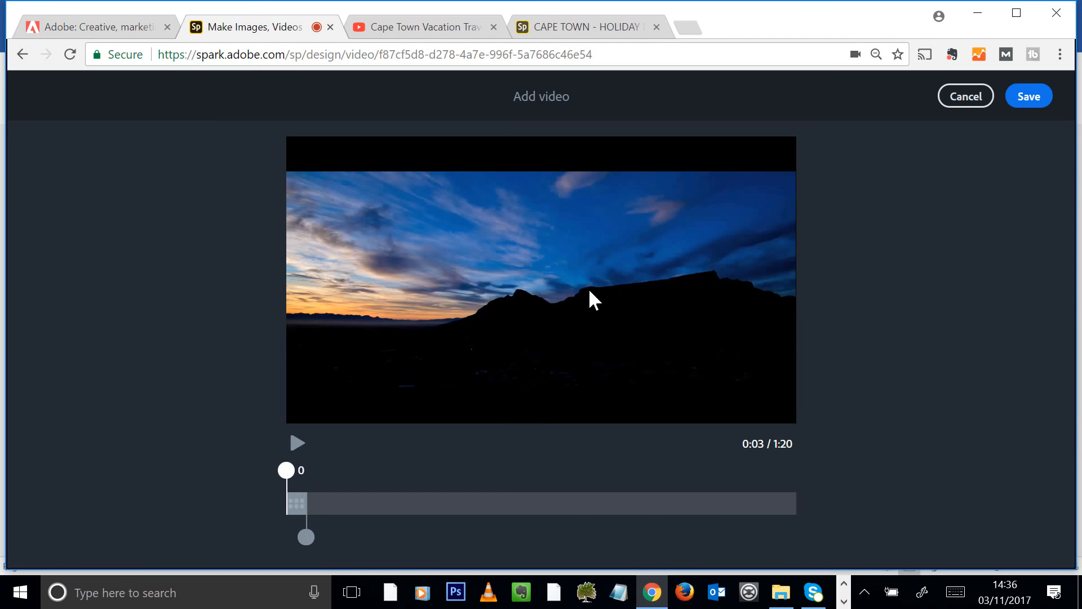
# Preview the clip and trim it to a later-starting section ending at 10 seconds
pyautogui.click(298, 446)
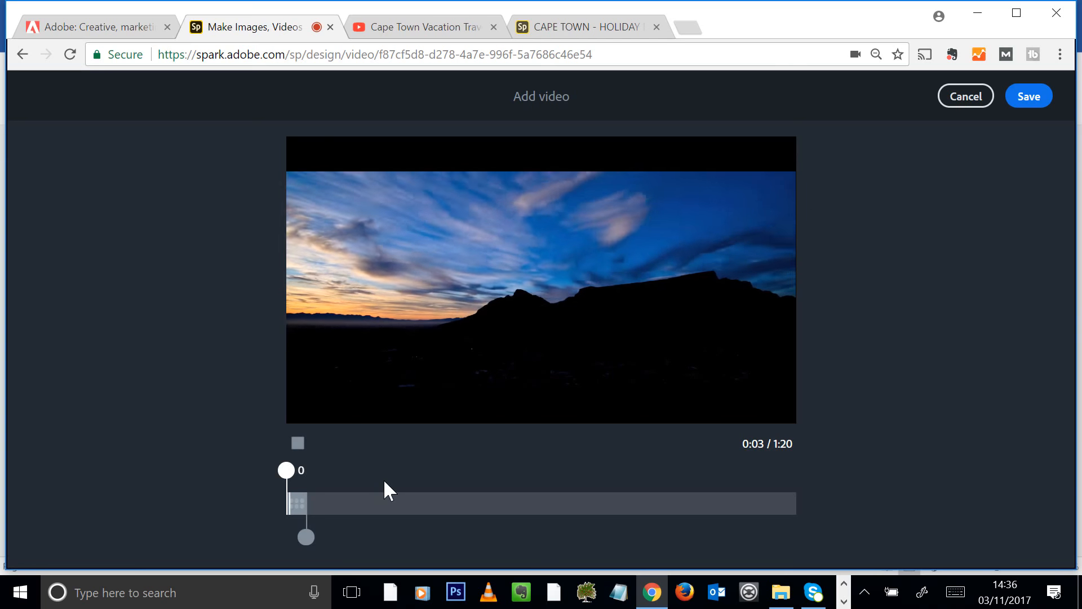
pyautogui.click(302, 448)
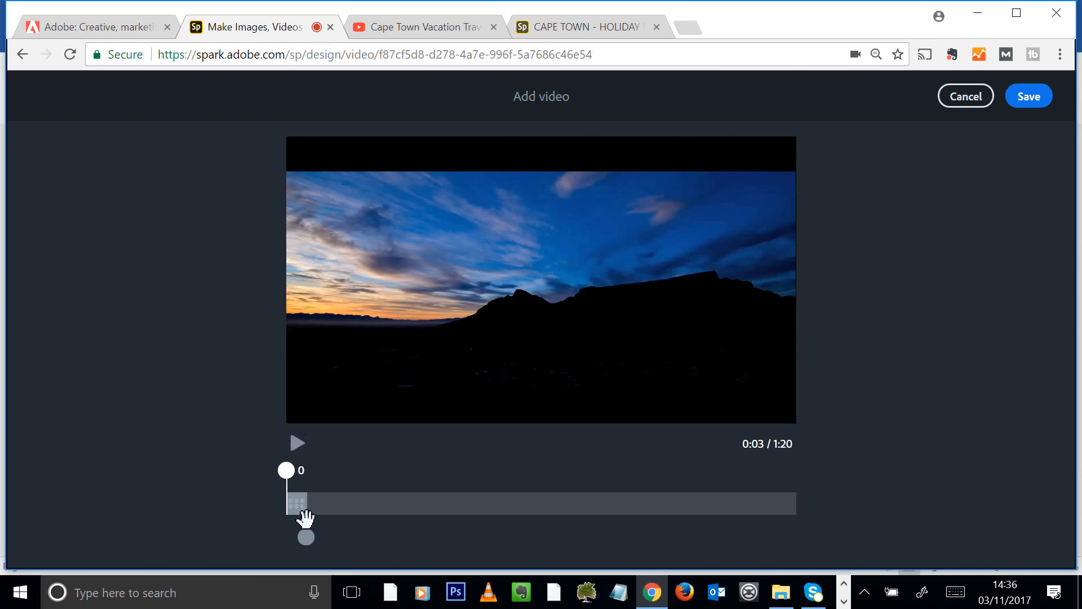
pyautogui.moveTo(306, 537); pyautogui.dragTo(326, 530)
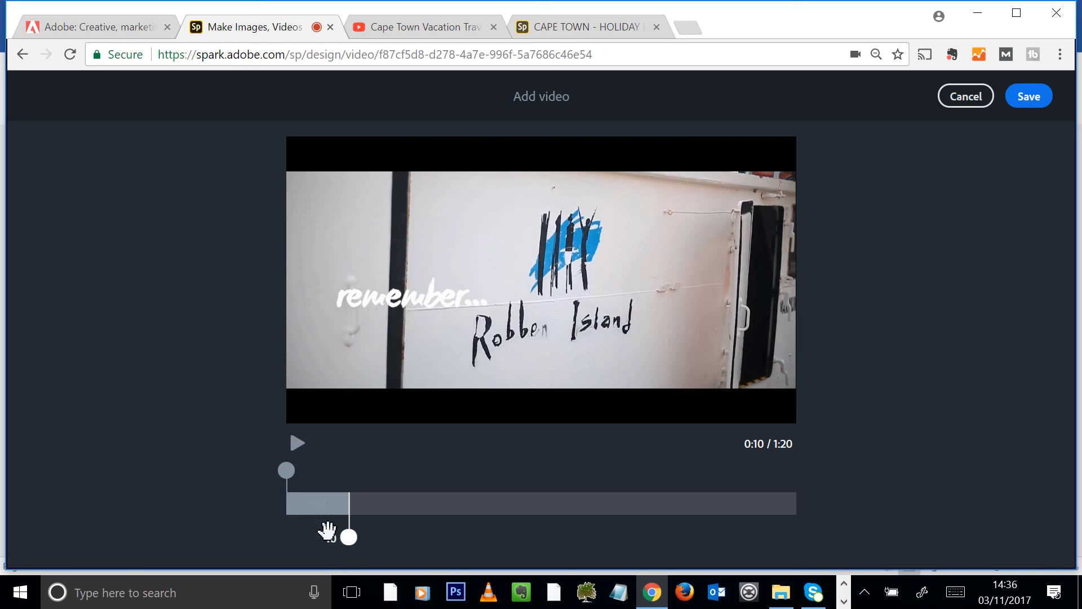
pyautogui.moveTo(287, 483); pyautogui.dragTo(309, 471)
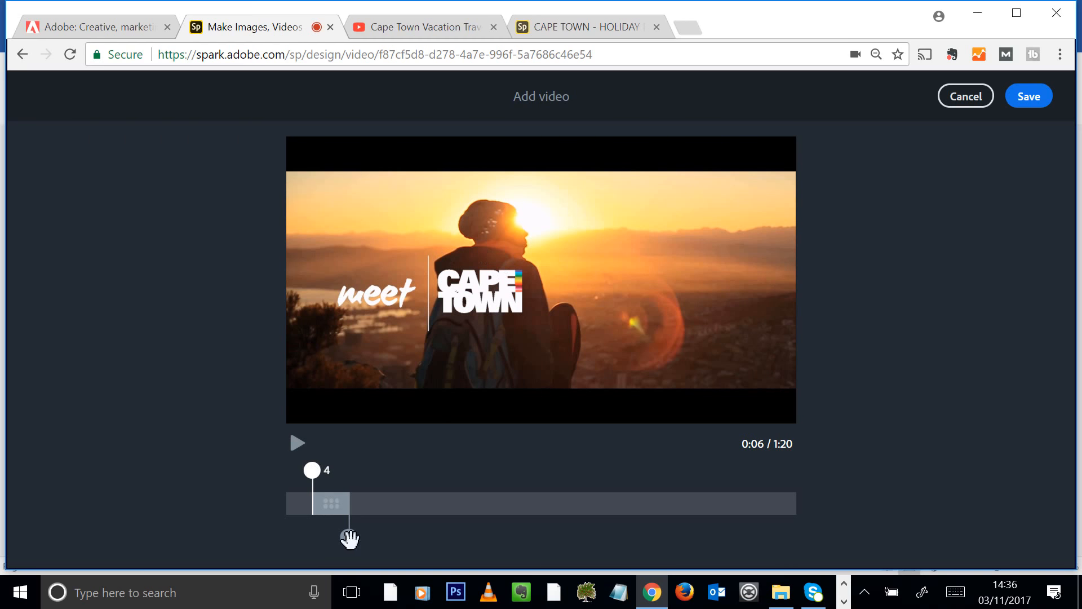
pyautogui.moveTo(349, 538)
pyautogui.mouseDown()
pyautogui.moveTo(362, 541)
pyautogui.moveTo(338, 546)
pyautogui.mouseUp()
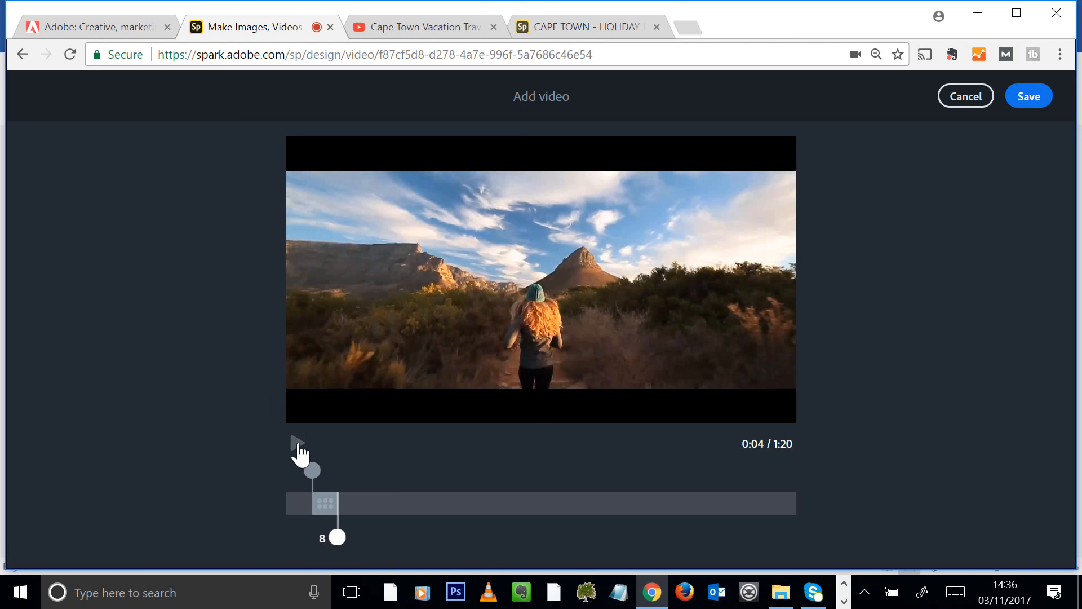
pyautogui.click(298, 445)
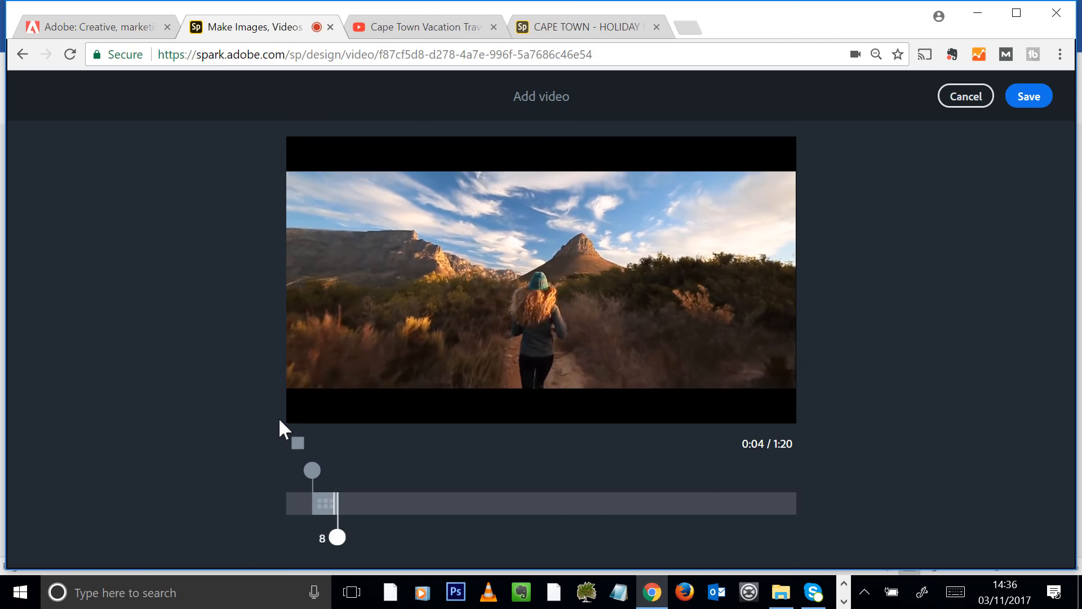
# Try a section from 26 seconds, then settle on one ending at 8 seconds and save
pyautogui.moveTo(316, 502); pyautogui.dragTo(487, 505)
pyautogui.moveTo(460, 468); pyautogui.dragTo(456, 471)
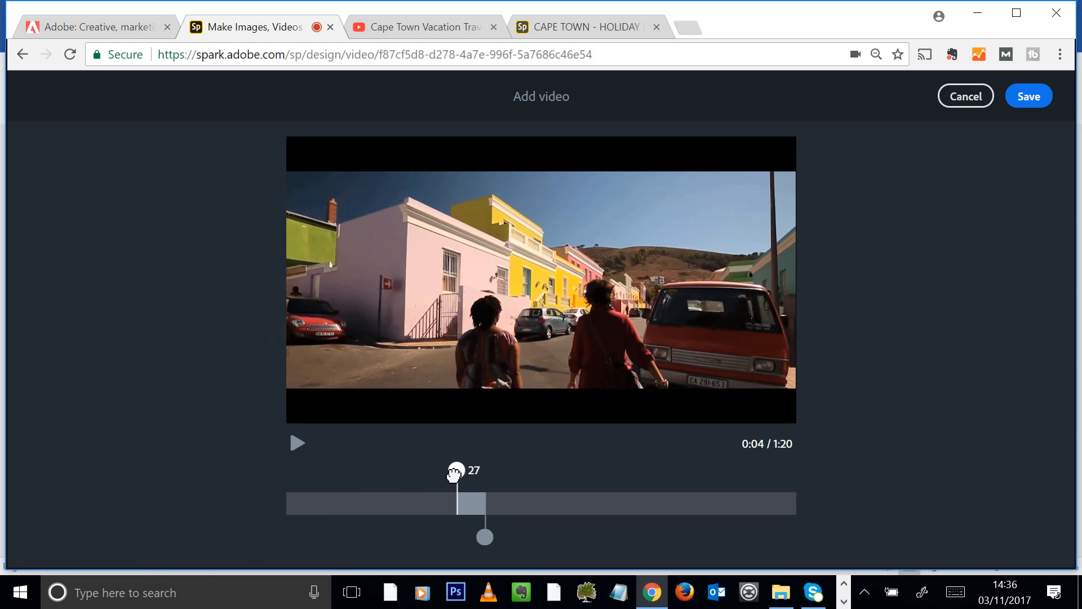
pyautogui.click(295, 446)
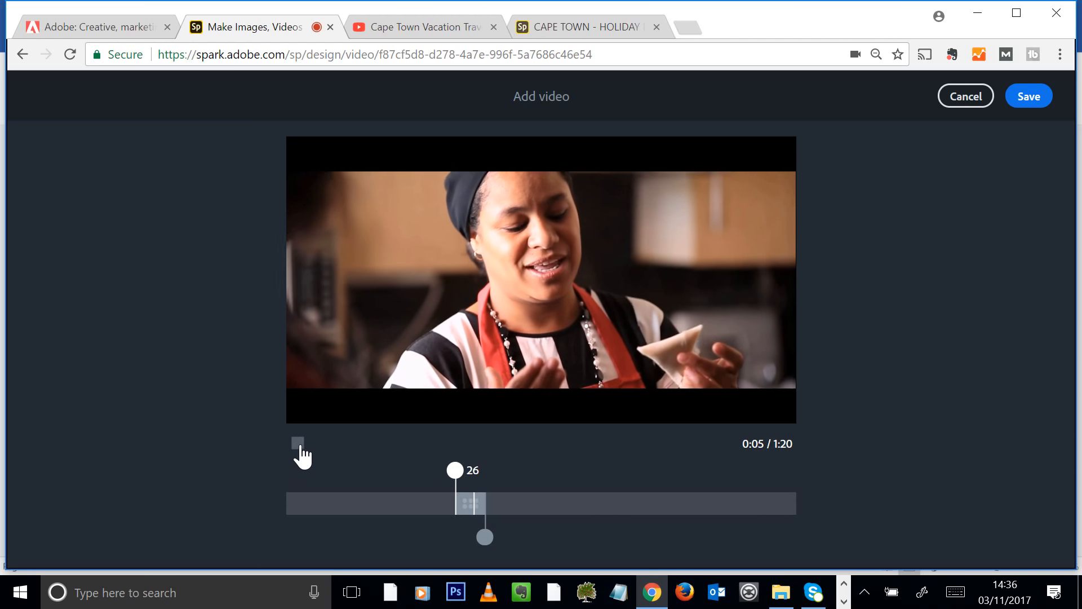
pyautogui.click(298, 444)
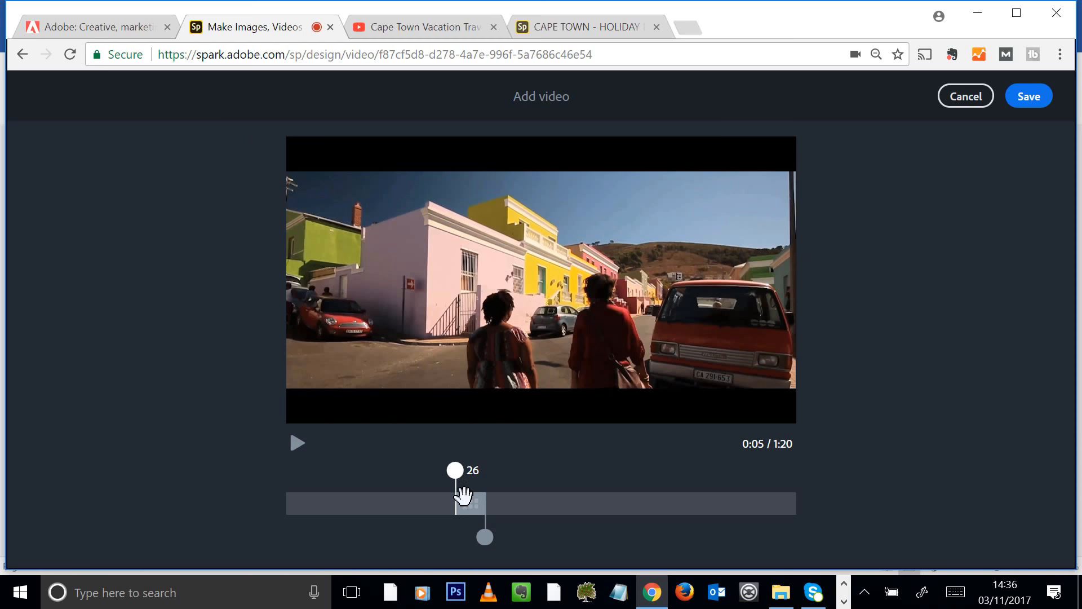
pyautogui.moveTo(463, 496); pyautogui.dragTo(317, 521)
pyautogui.moveTo(339, 530); pyautogui.dragTo(339, 535)
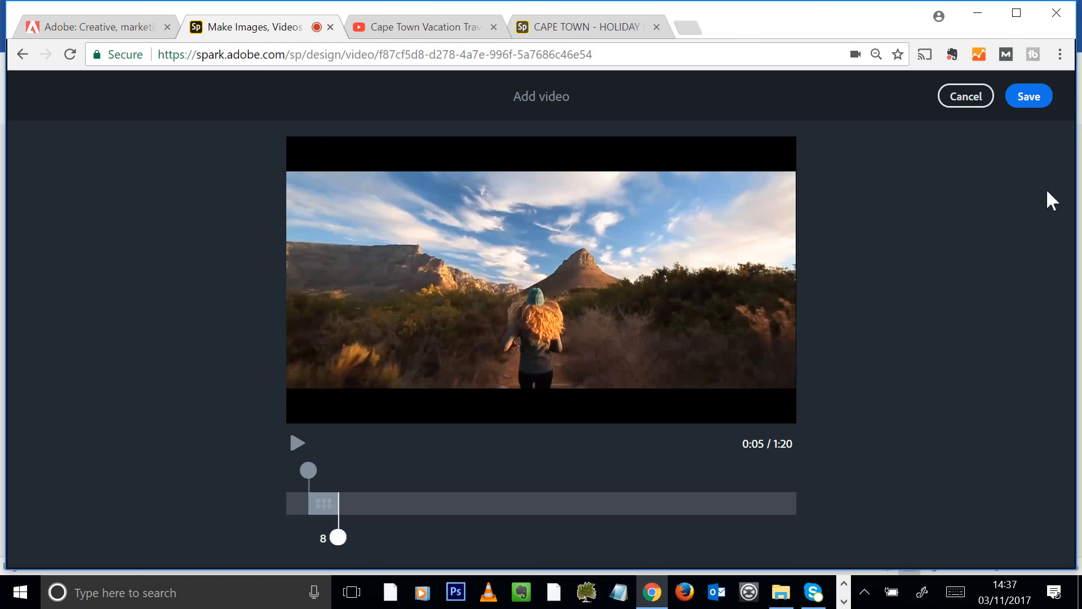
pyautogui.click(1029, 97)
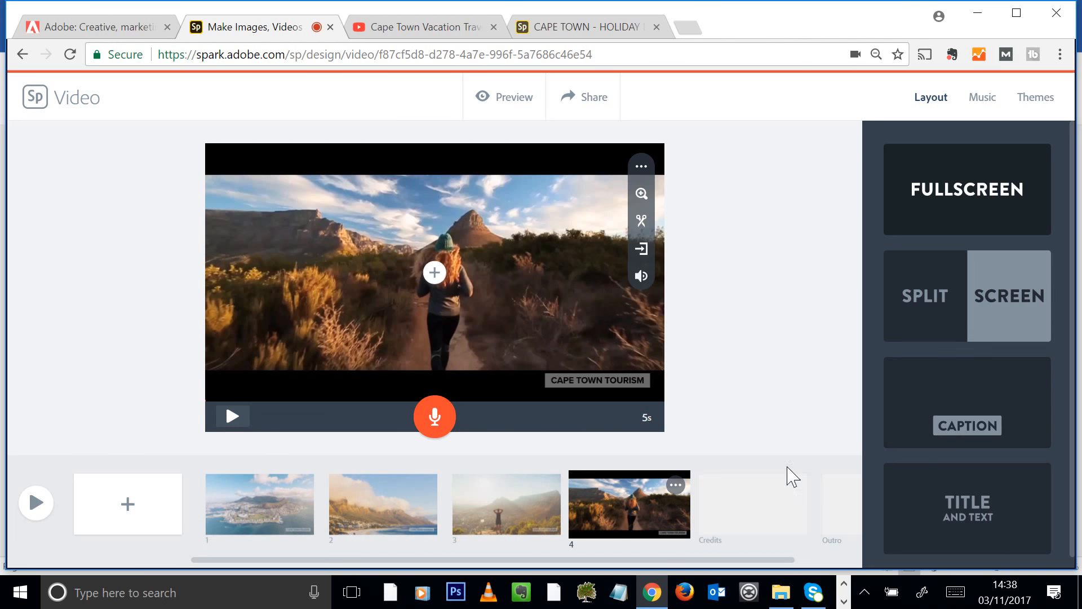
# Add split-screen slide 5 with Groot Constantia .jpg (1) uploaded into its left half
pyautogui.click(118, 506)
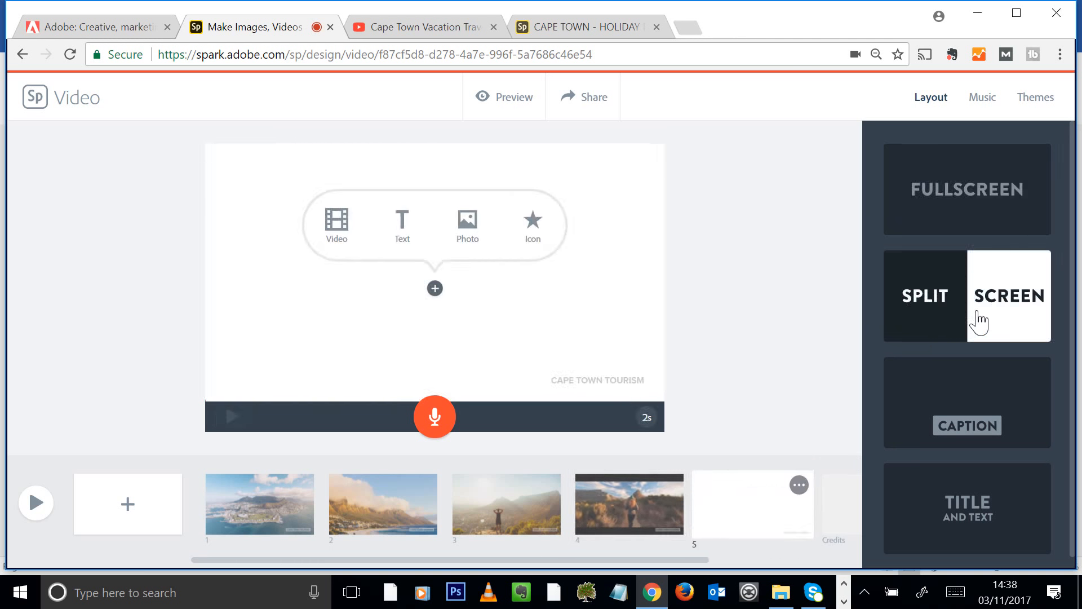
pyautogui.click(979, 309)
pyautogui.click(320, 272)
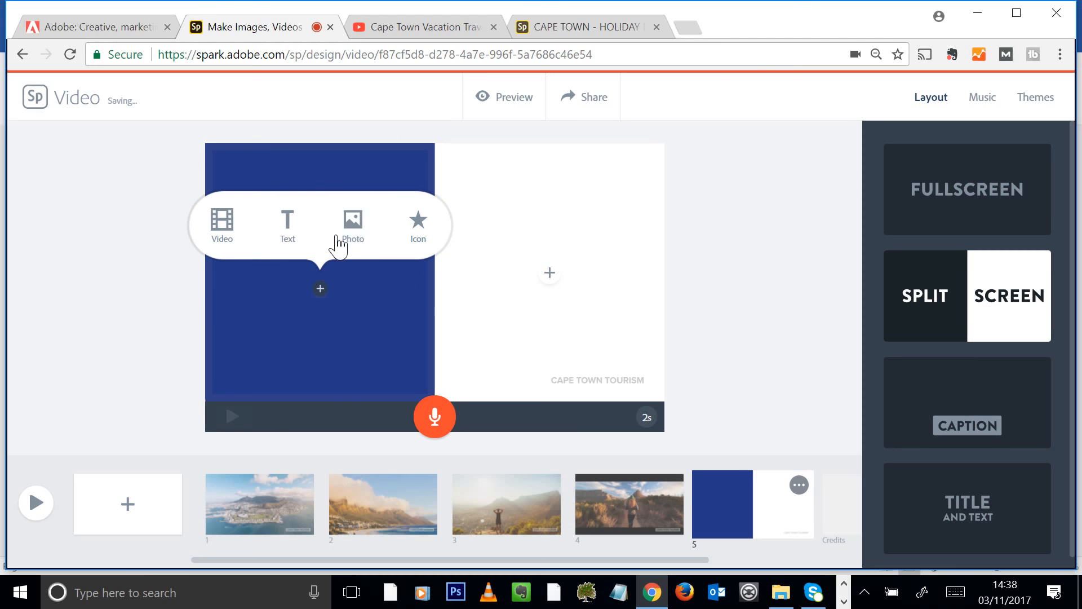
pyautogui.click(353, 222)
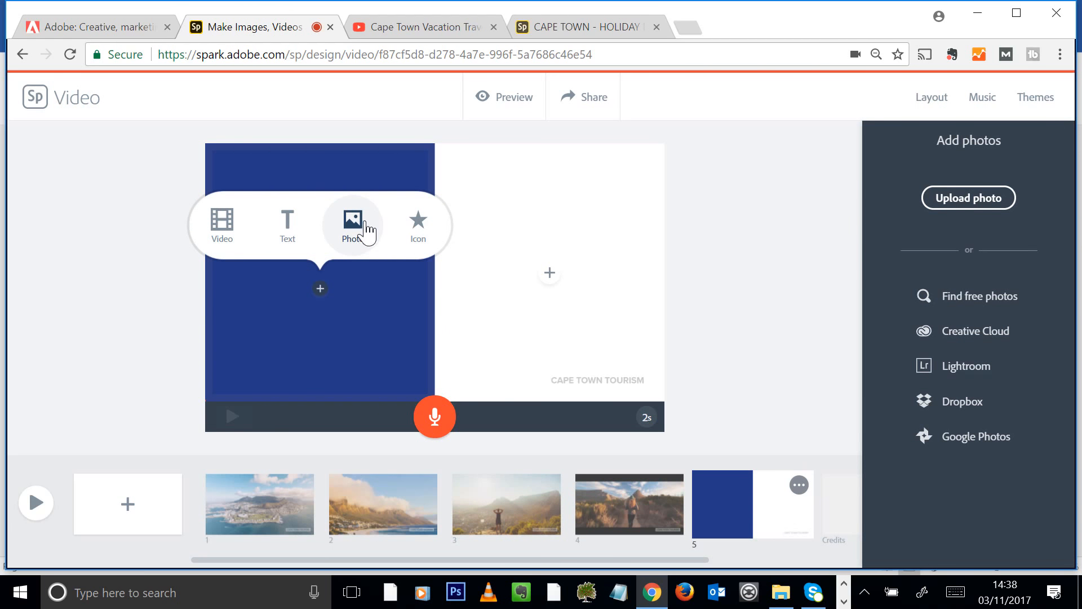
pyautogui.click(979, 212)
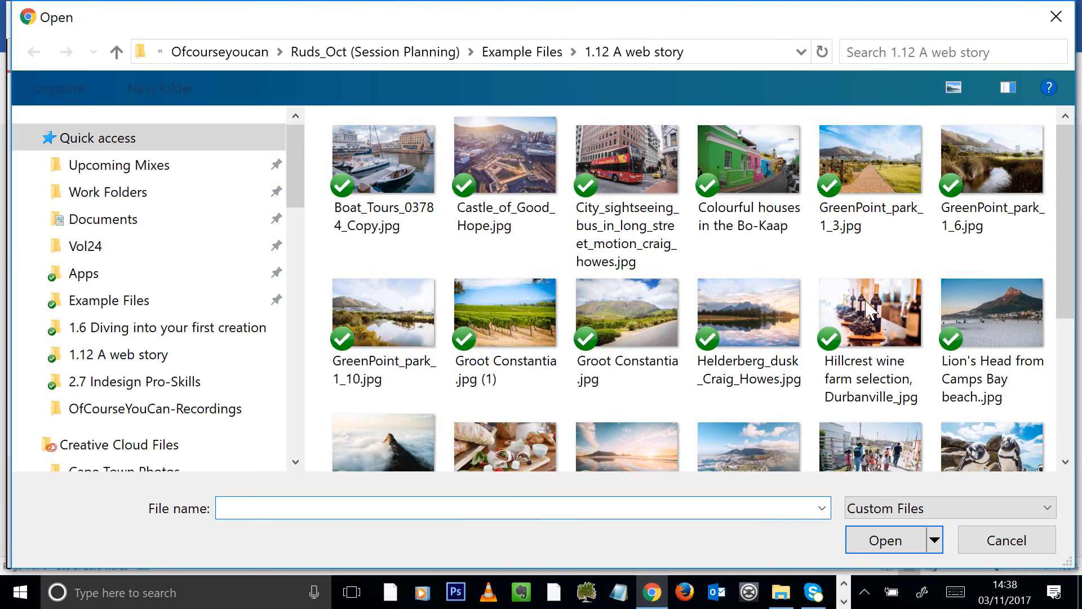
pyautogui.scroll(-2, 884, 307)
pyautogui.scroll(2, 889, 309)
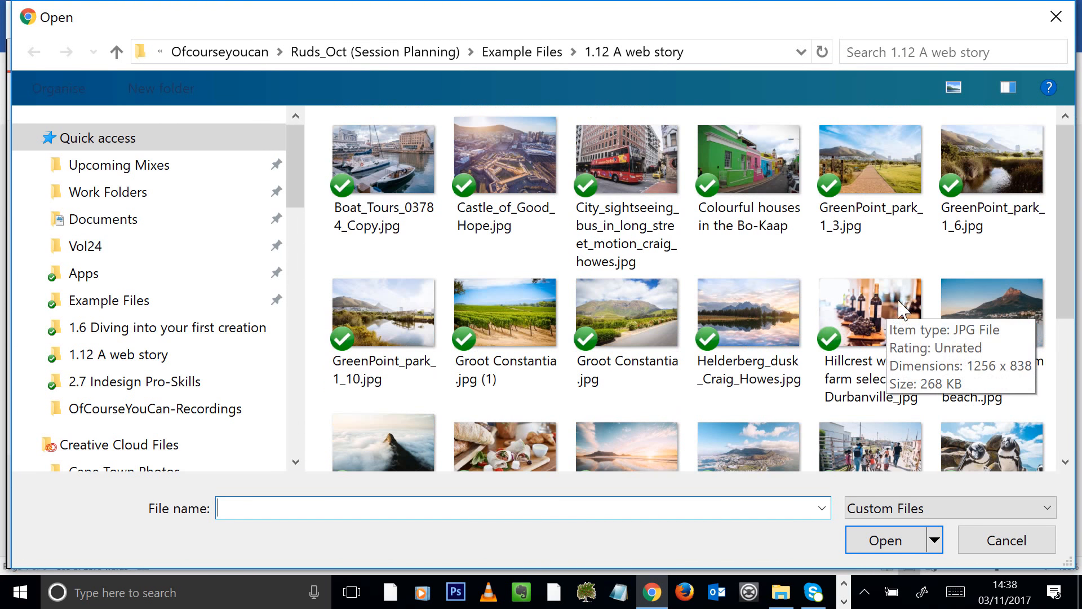
pyautogui.scroll(-2, 879, 242)
pyautogui.click(514, 242)
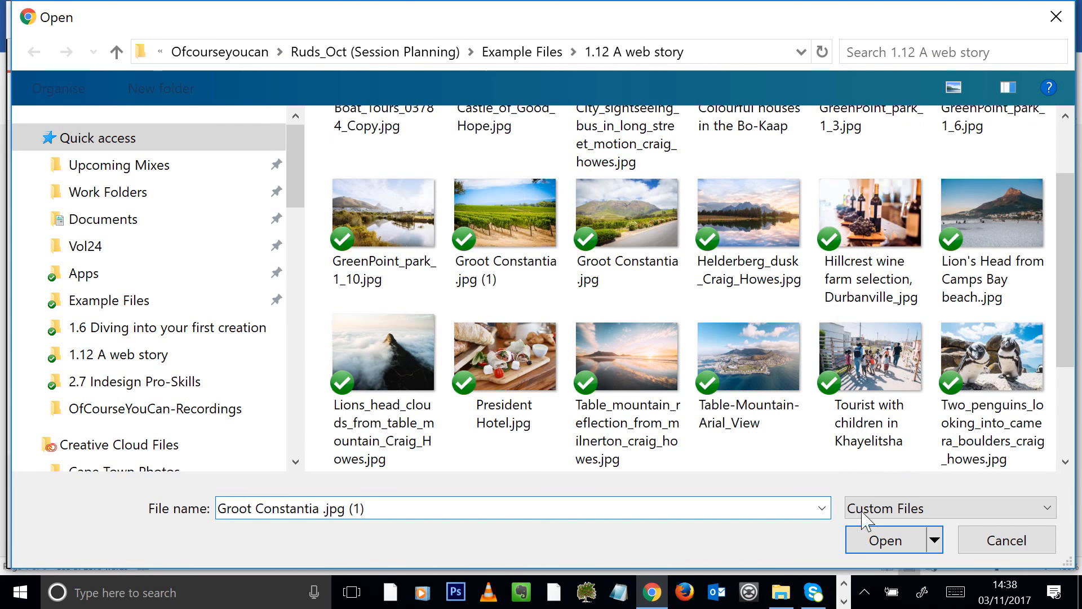
pyautogui.click(879, 538)
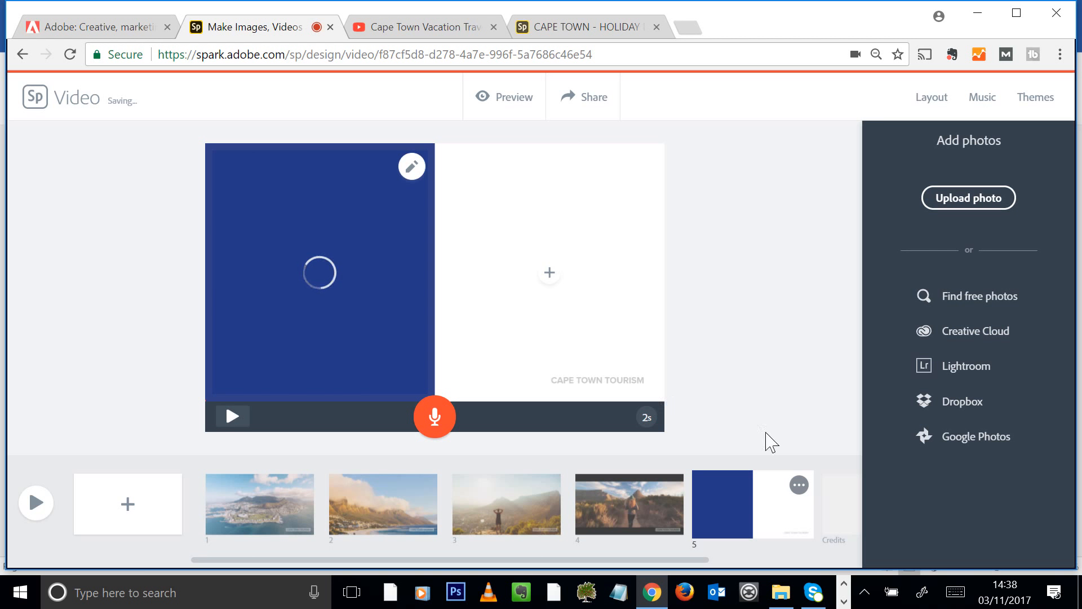
# Put 'Visit the winelands' in slide 5's right half and record a 6-second narration
pyautogui.click(548, 273)
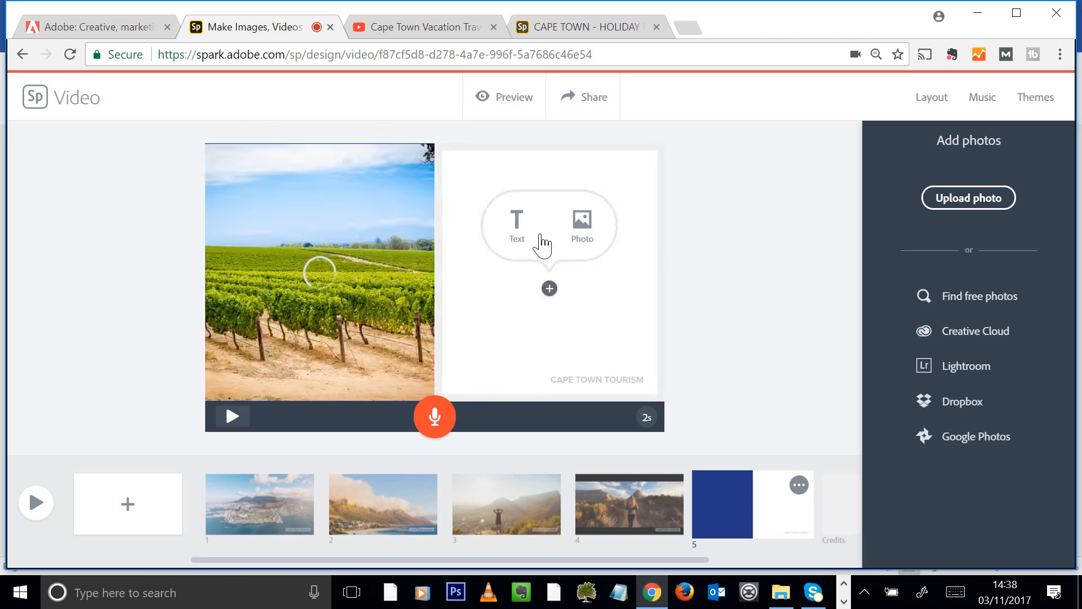
pyautogui.click(540, 242)
pyautogui.write('Visirt ')
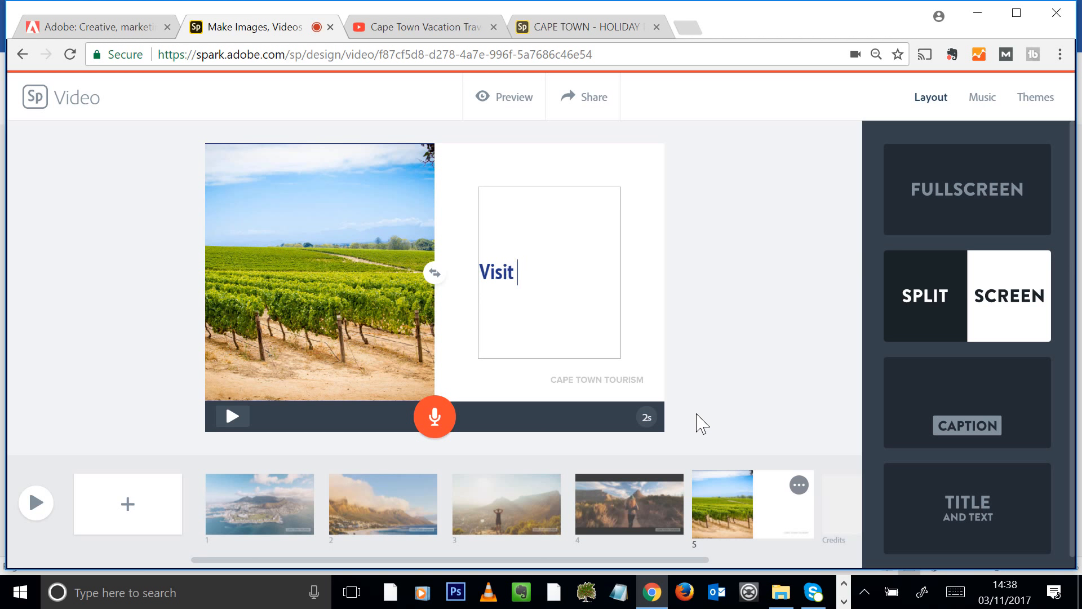
pyautogui.write('the winelands')
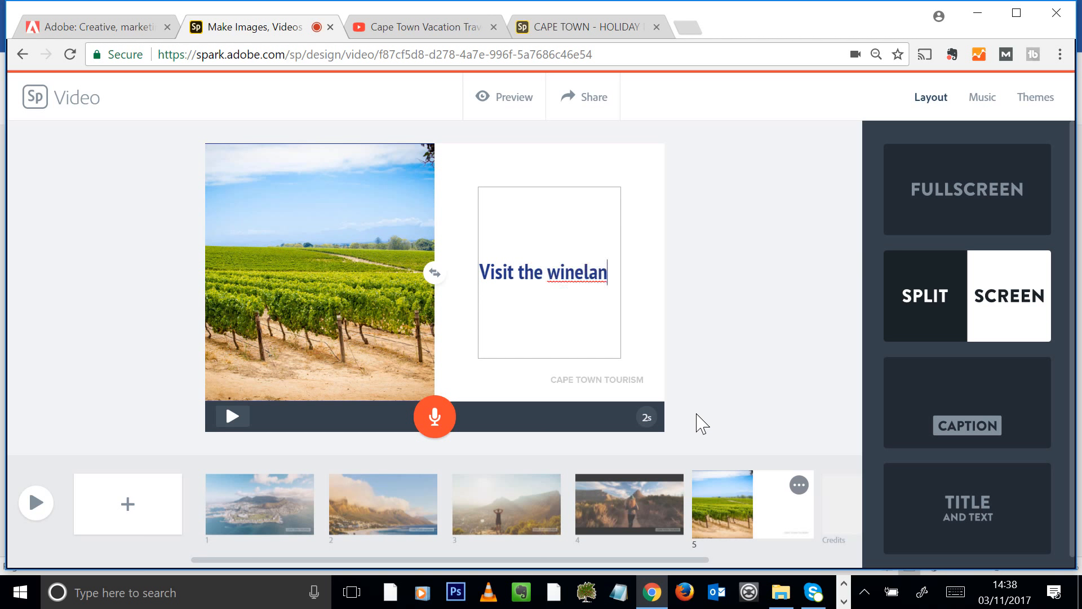
pyautogui.click(496, 398)
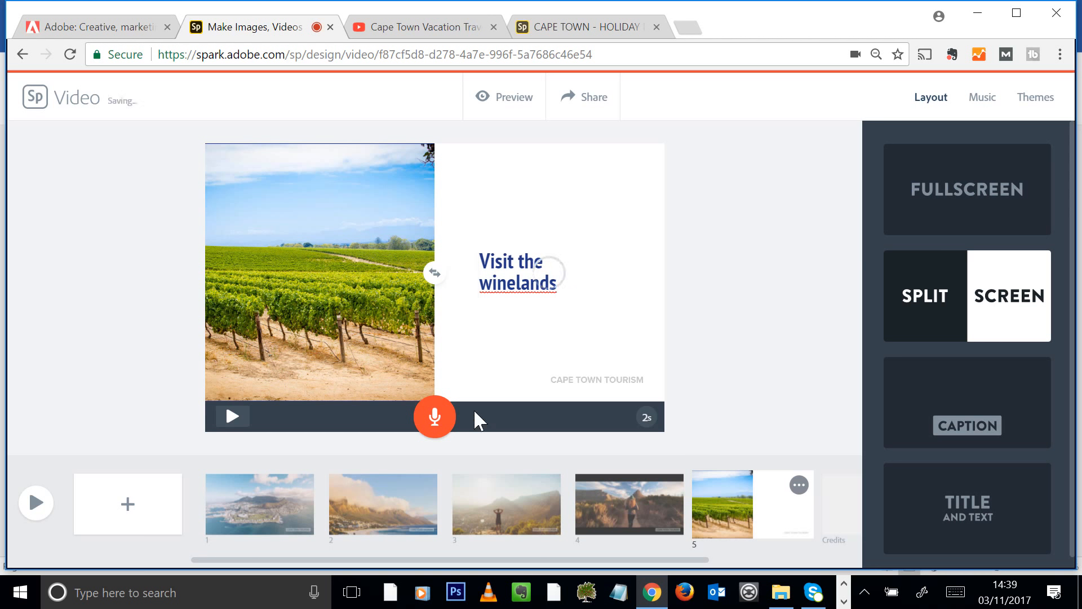
pyautogui.moveTo(435, 423); pyautogui.dragTo(440, 433)
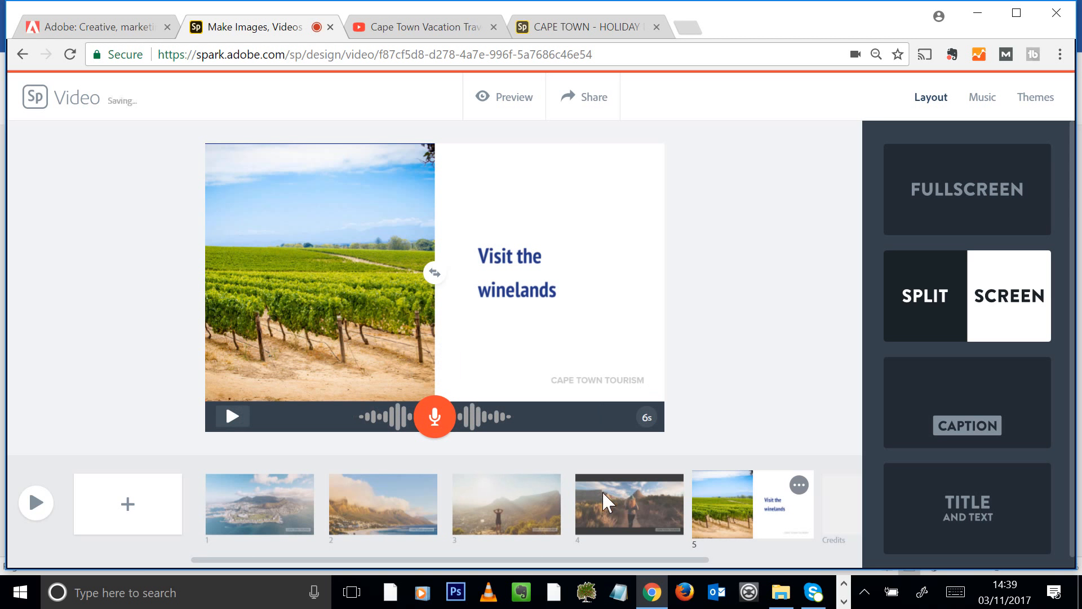
# Set the slide 4 hiker clip's Clip volume to Mute
pyautogui.click(620, 495)
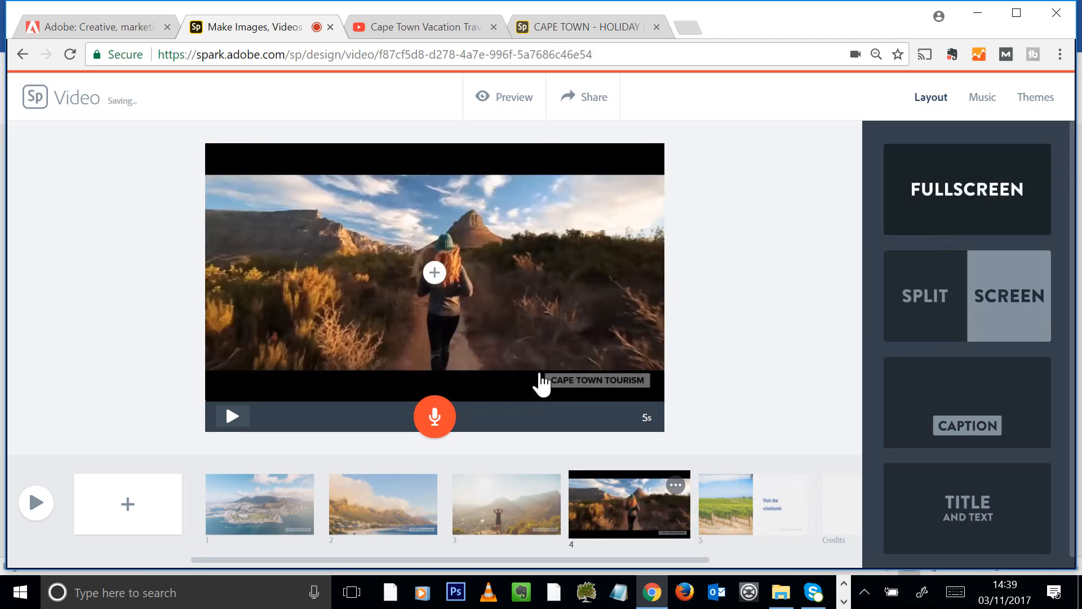
pyautogui.click(478, 313)
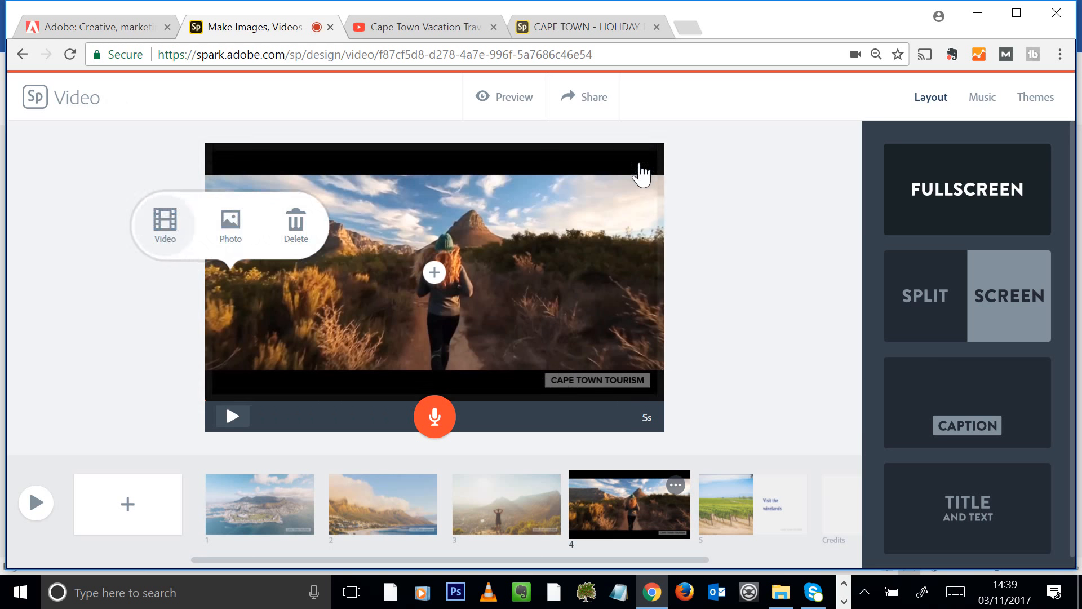
pyautogui.click(641, 166)
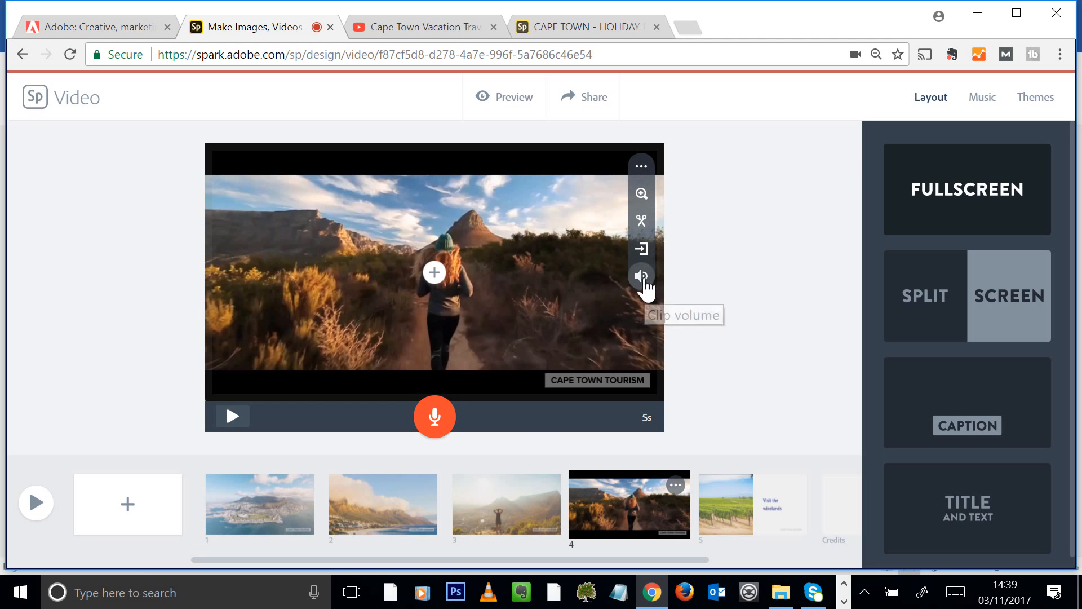
pyautogui.click(646, 279)
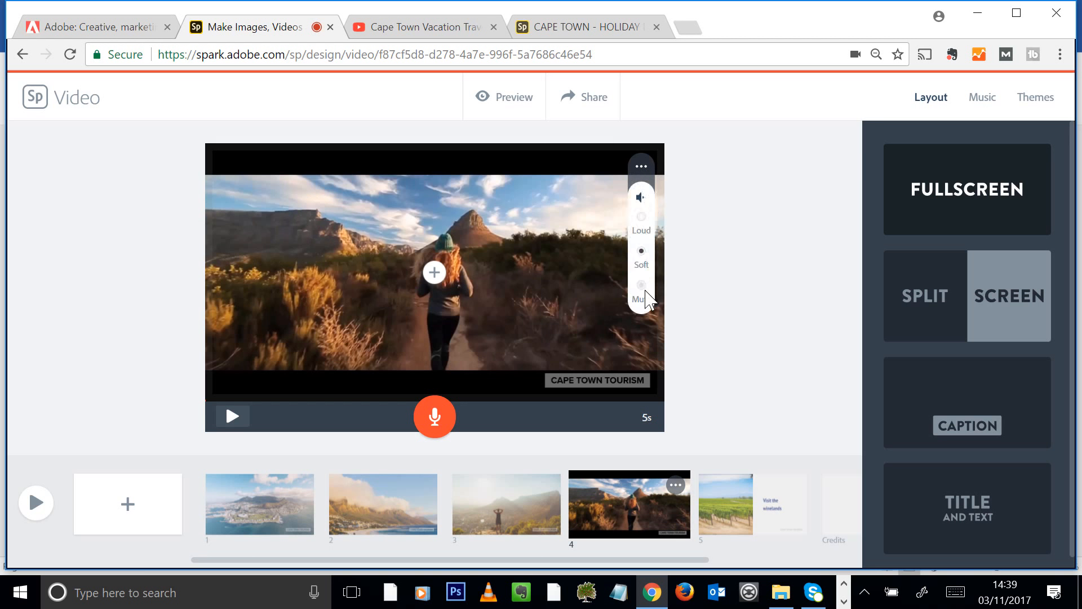
pyautogui.click(590, 244)
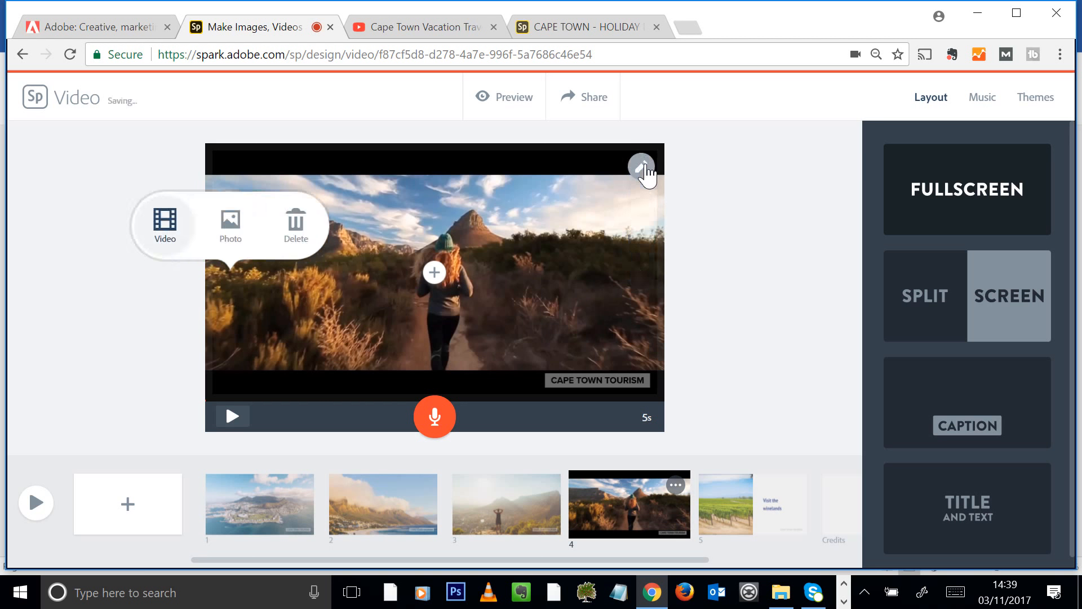
pyautogui.click(644, 169)
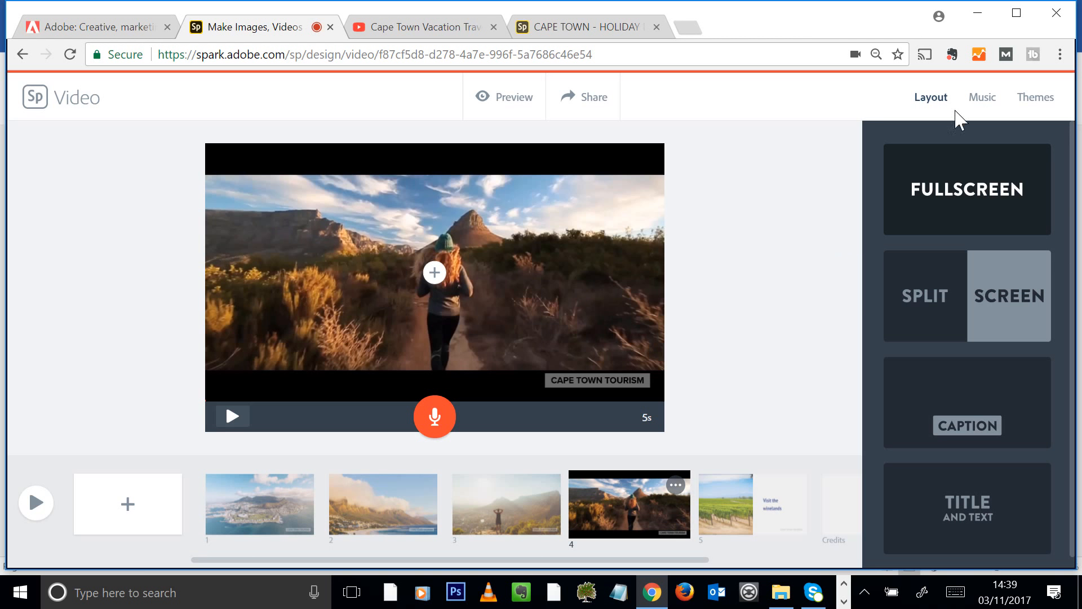
# Choose Careful Scene as background music and raise the music volume
pyautogui.click(985, 108)
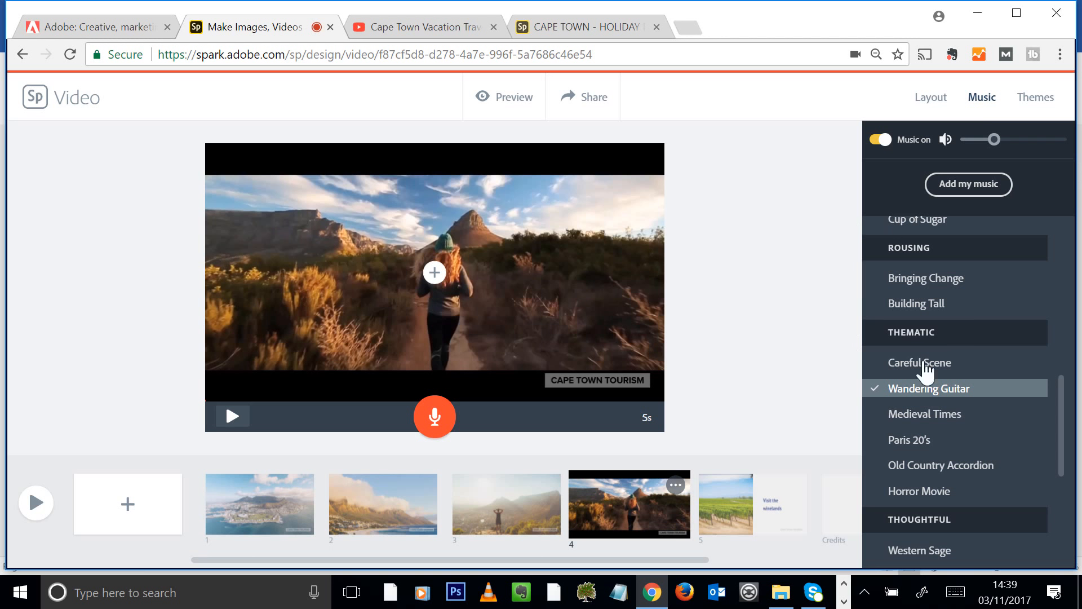
pyautogui.click(923, 364)
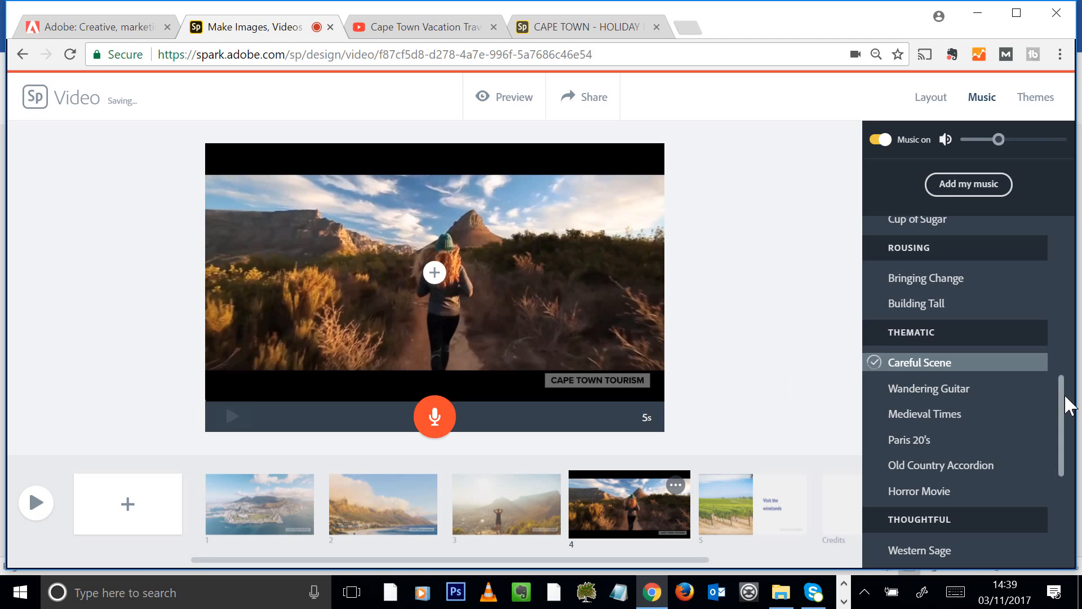
pyautogui.moveTo(1065, 405); pyautogui.dragTo(1063, 421)
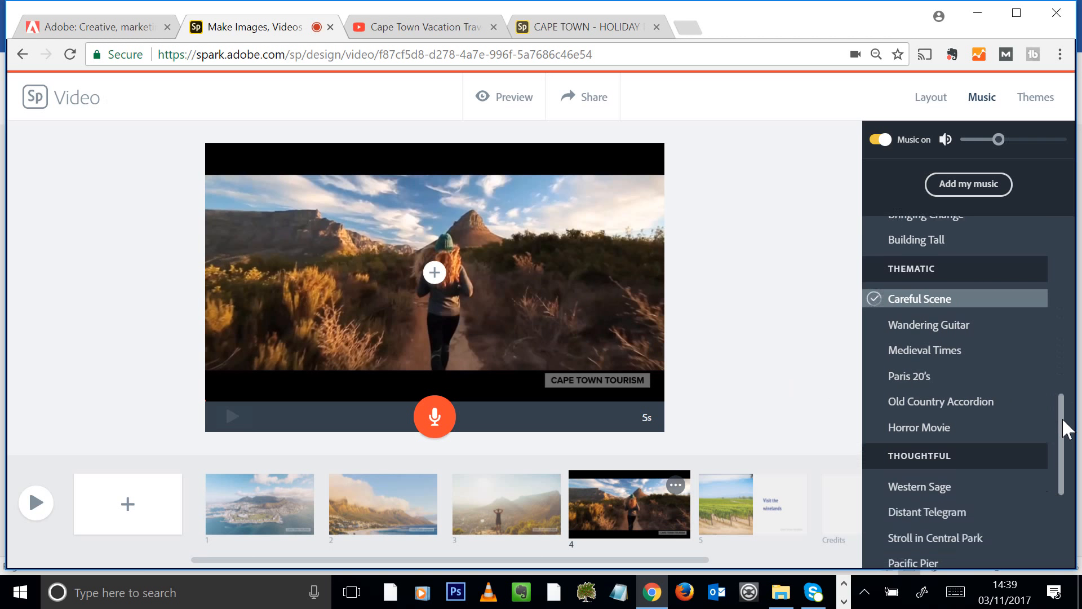
pyautogui.moveTo(999, 139); pyautogui.dragTo(1030, 139)
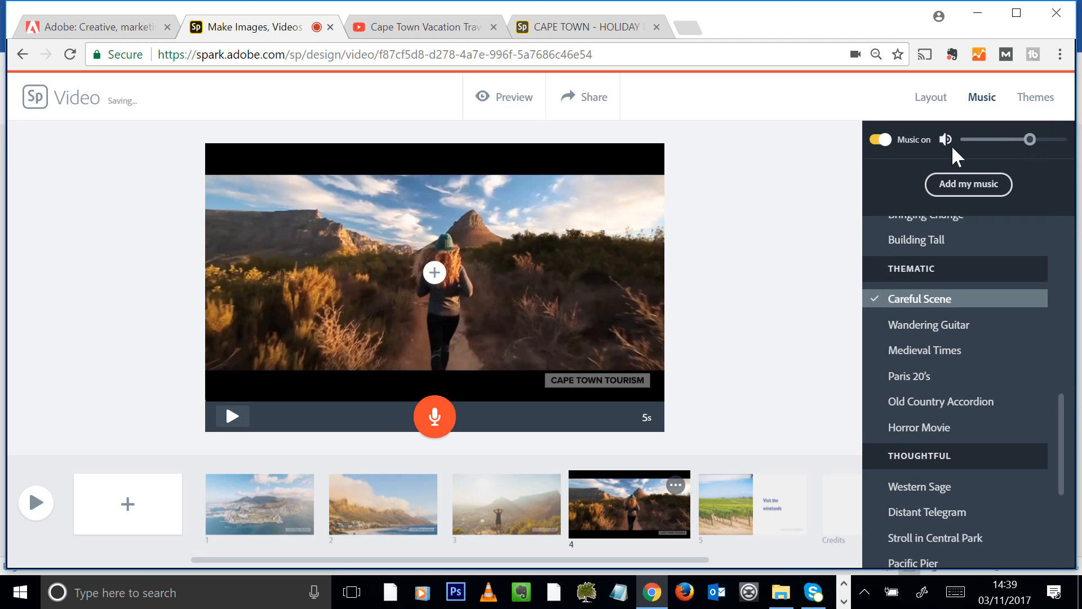
# Audition the Western Sage, Pacific Pier, Stroll in Central Park and Sunlit Valley tracks
pyautogui.scroll(-3, 989, 293)
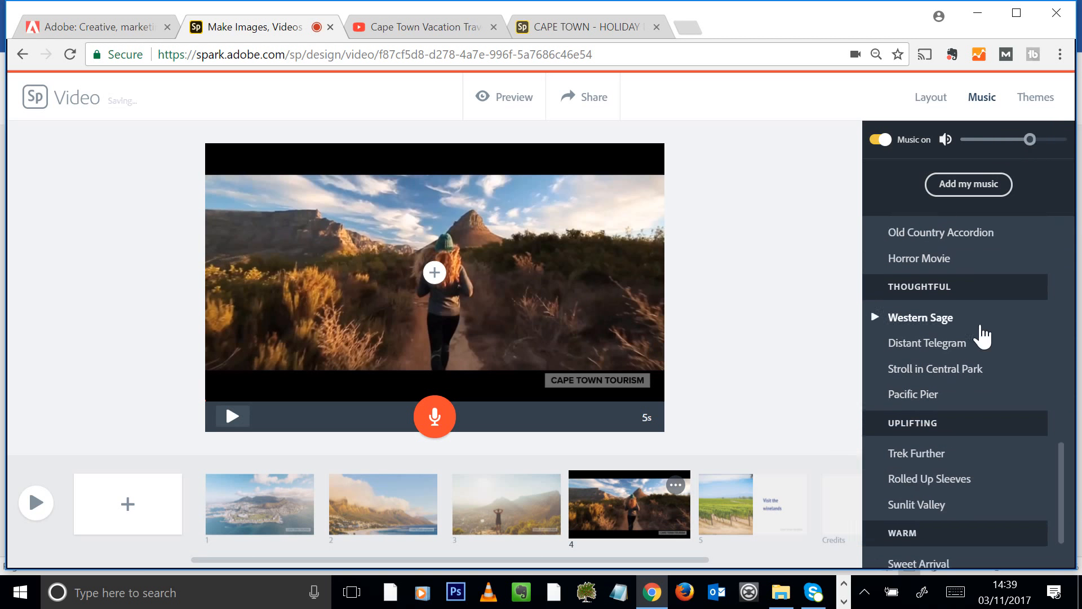
pyautogui.scroll(4, 966, 350)
pyautogui.scroll(-1, 874, 360)
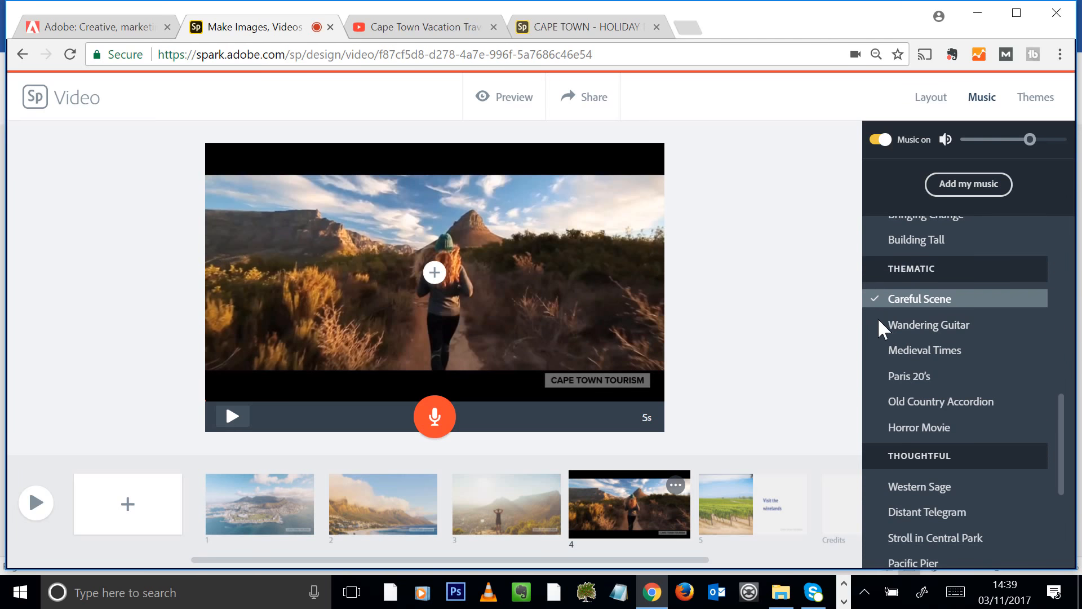
pyautogui.scroll(-1, 888, 403)
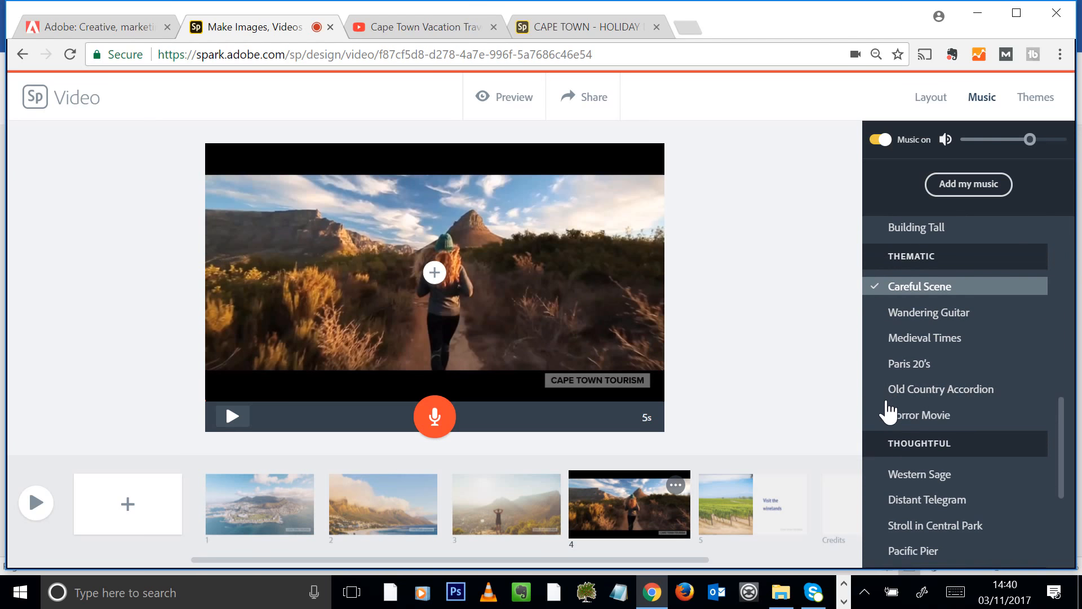
pyautogui.scroll(-1, 889, 413)
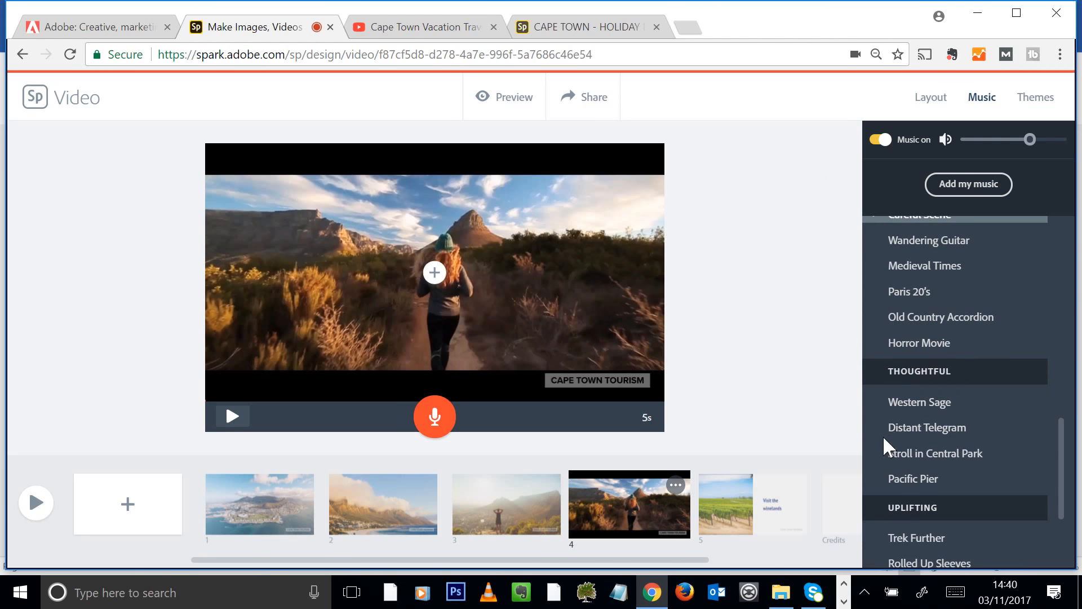
pyautogui.click(877, 403)
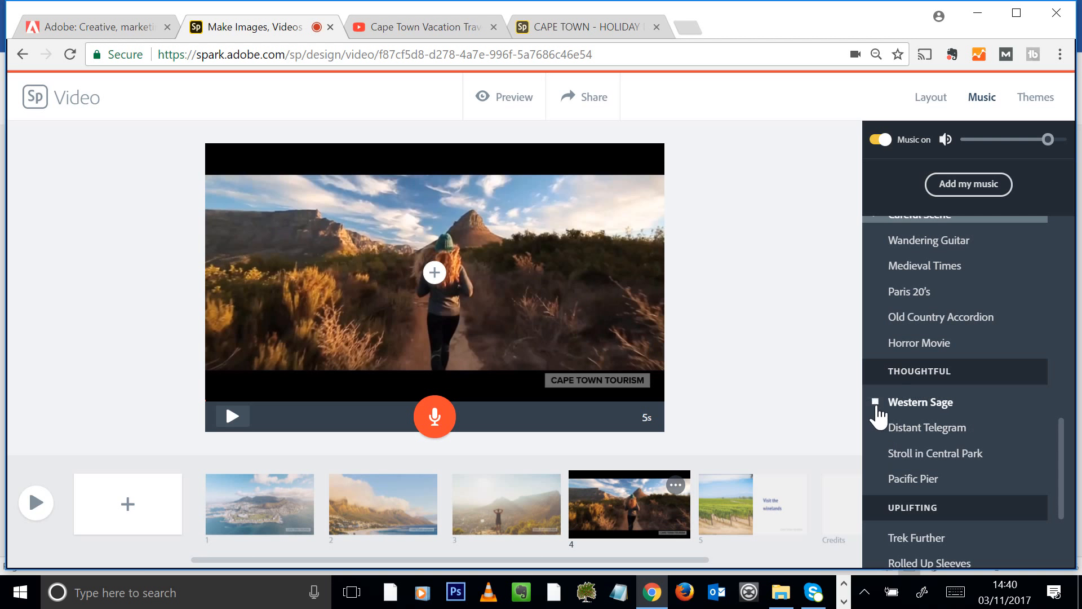
pyautogui.scroll(-1, 958, 428)
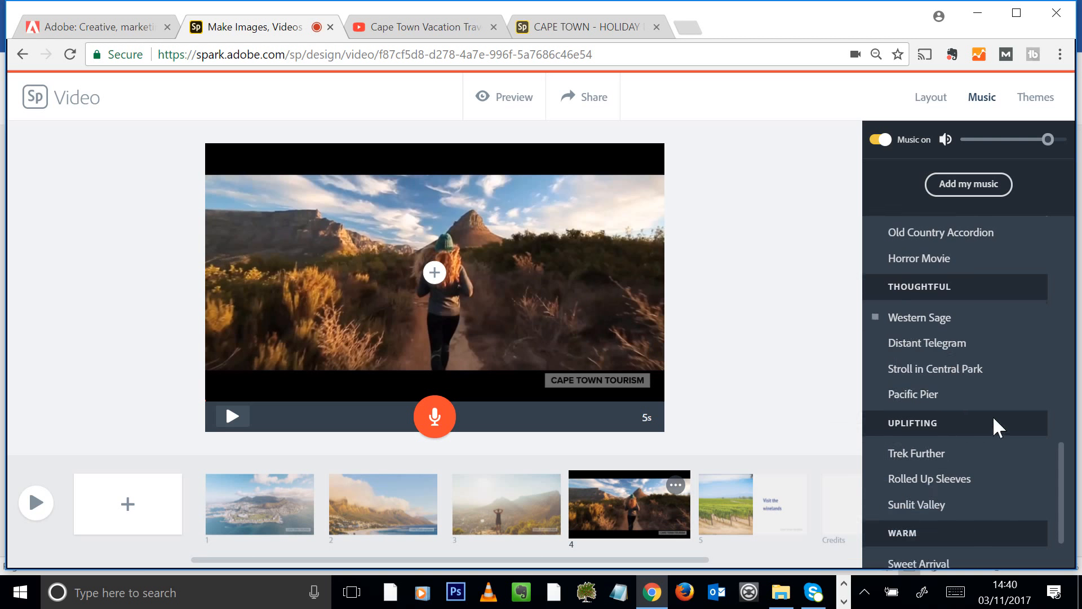
pyautogui.click(875, 394)
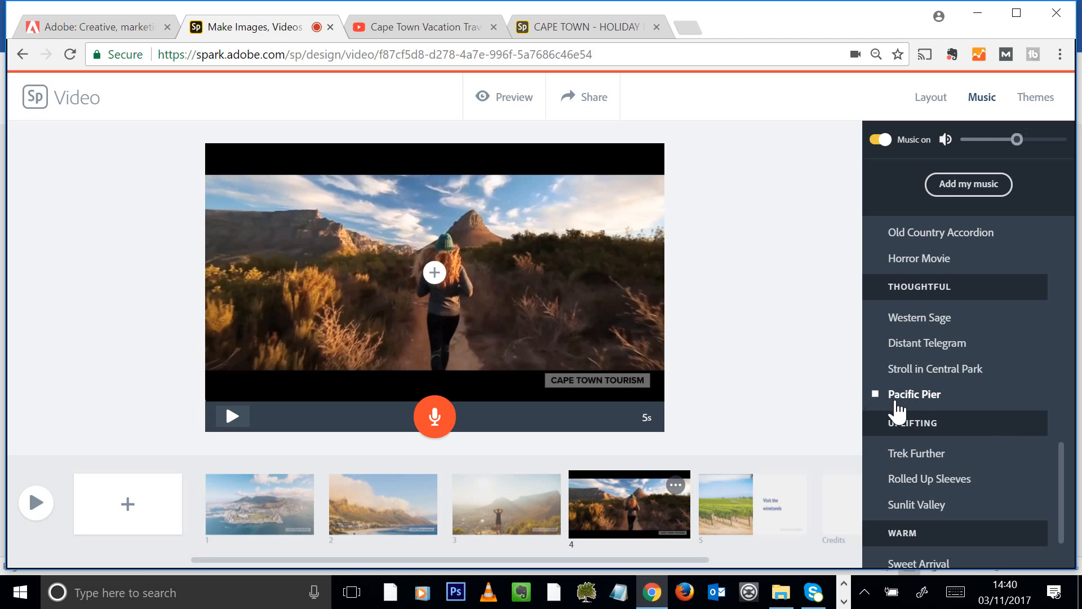
pyautogui.scroll(-1, 1012, 434)
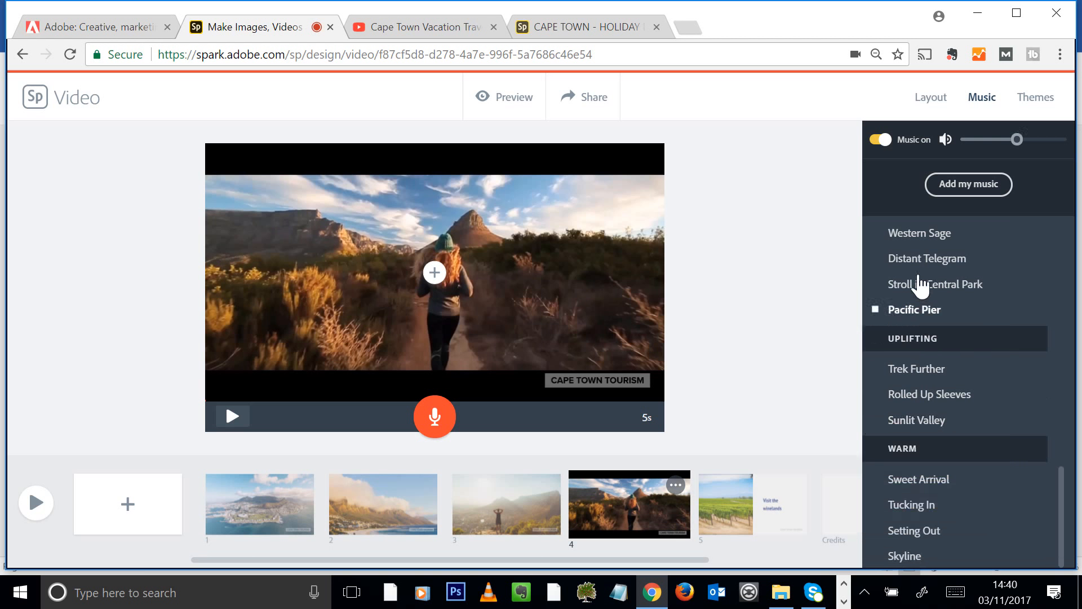
pyautogui.click(875, 284)
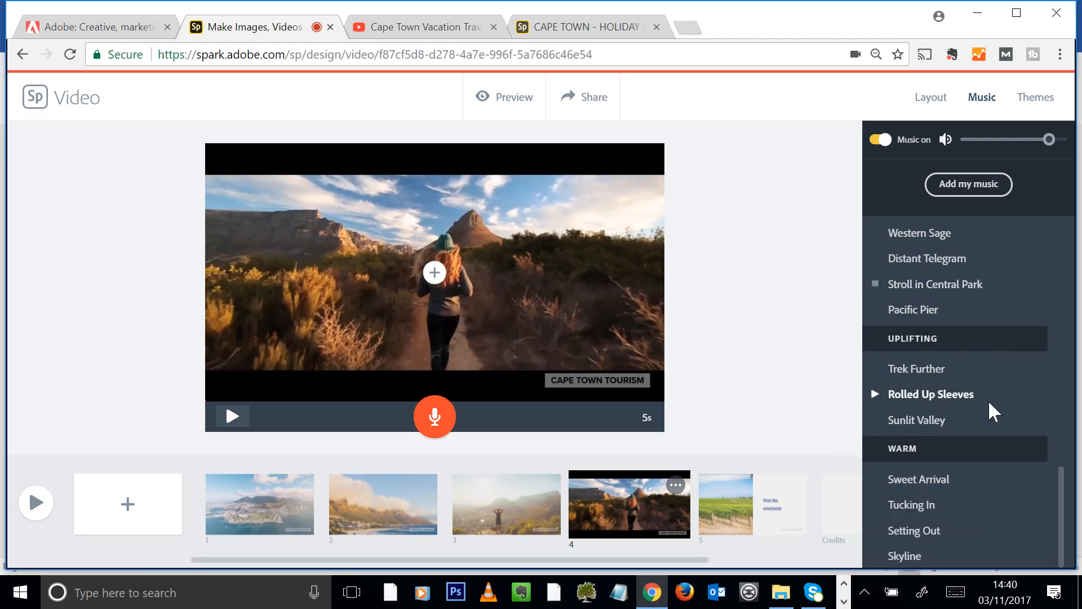
pyautogui.click(876, 420)
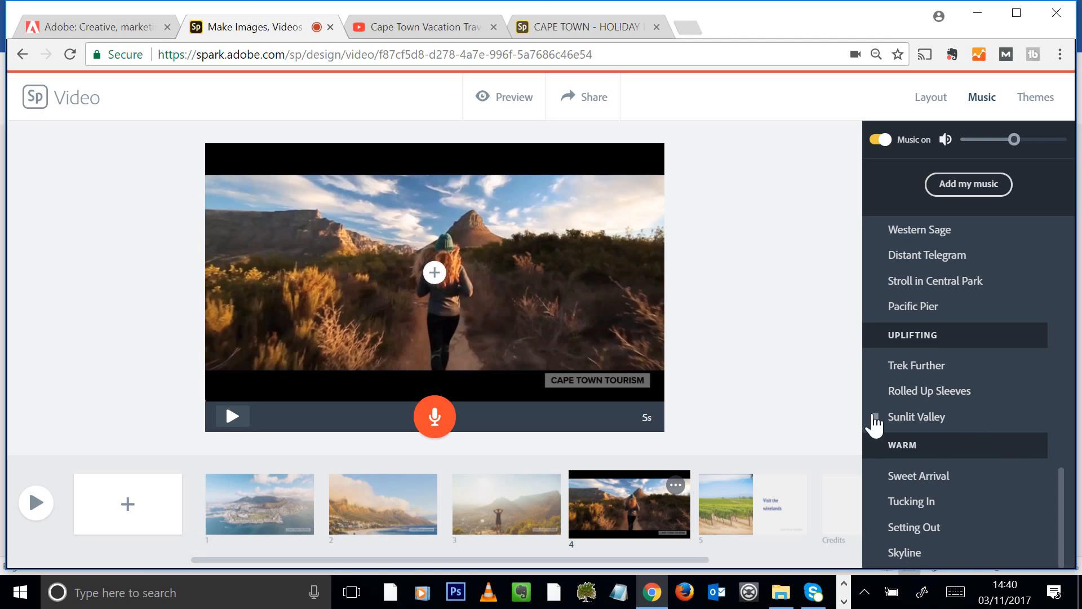
pyautogui.click(875, 418)
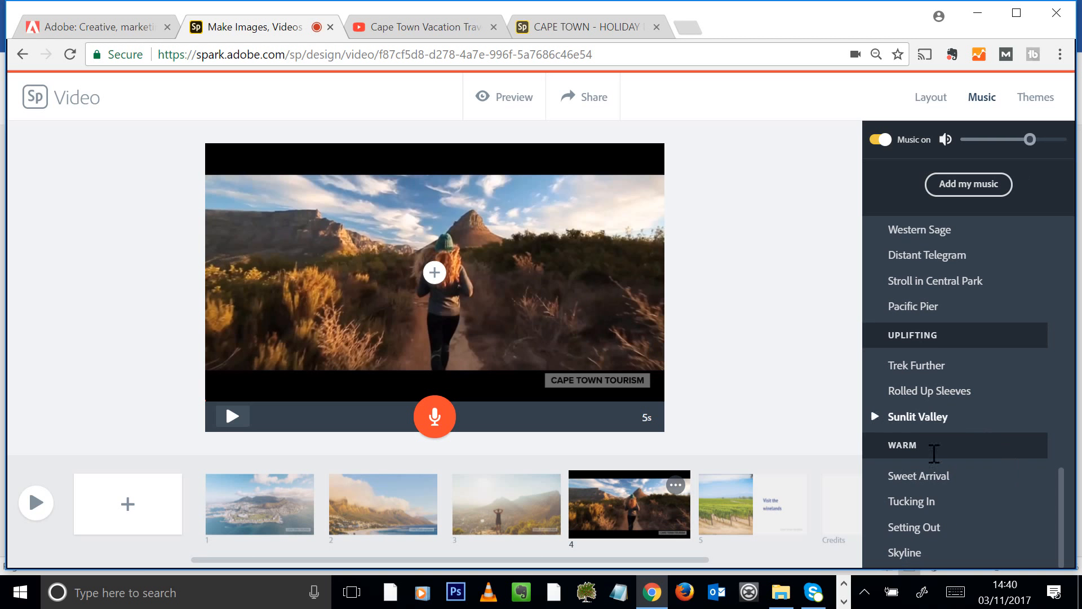
# Cancel adding your own music file and choose Sunlit Valley as the soundtrack
pyautogui.click(993, 188)
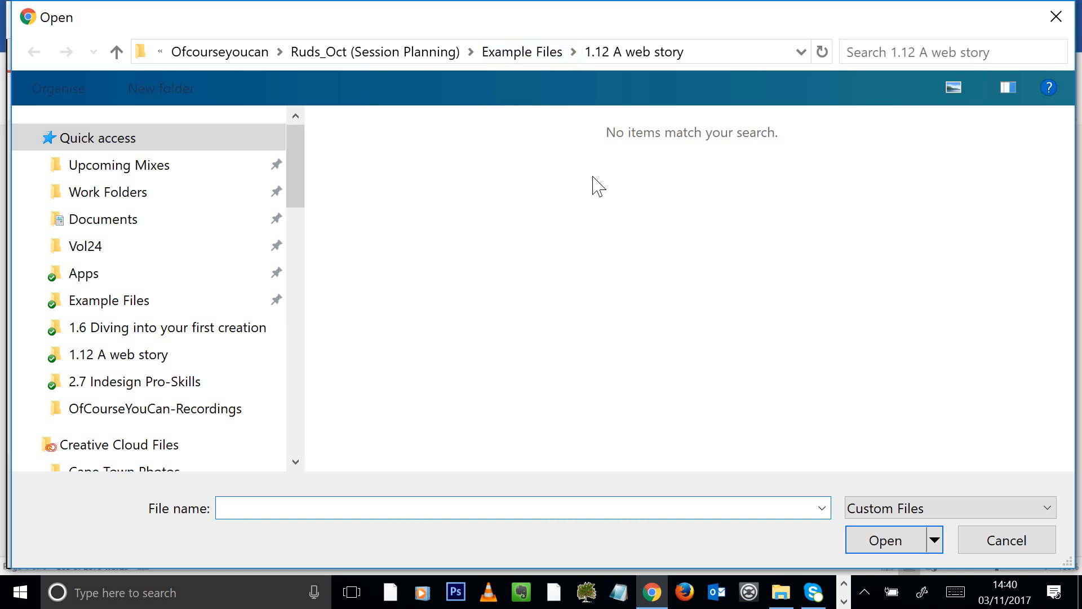
pyautogui.click(1008, 542)
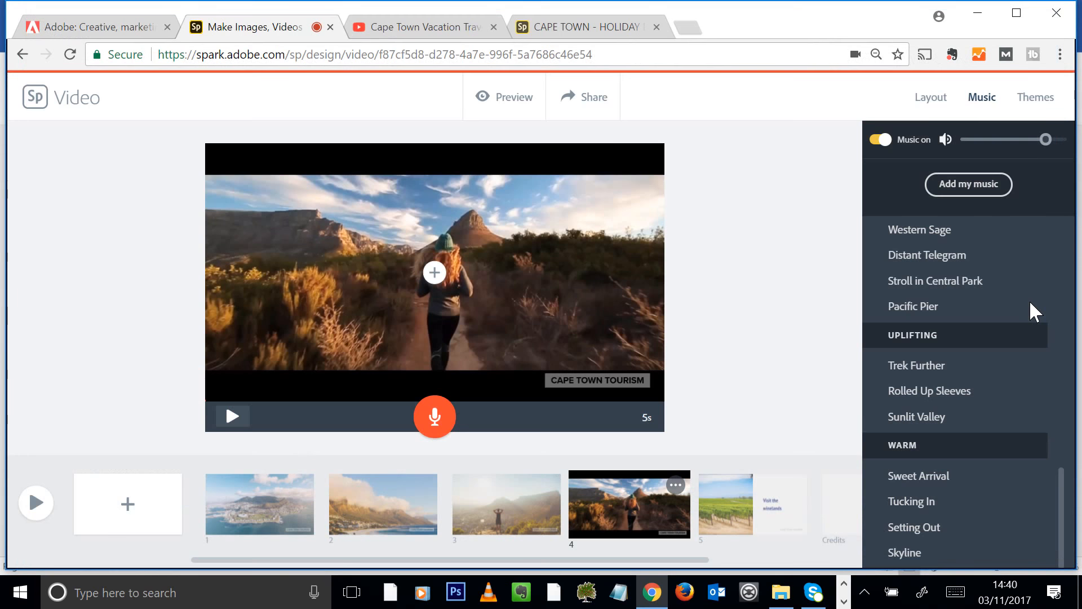
pyautogui.click(910, 422)
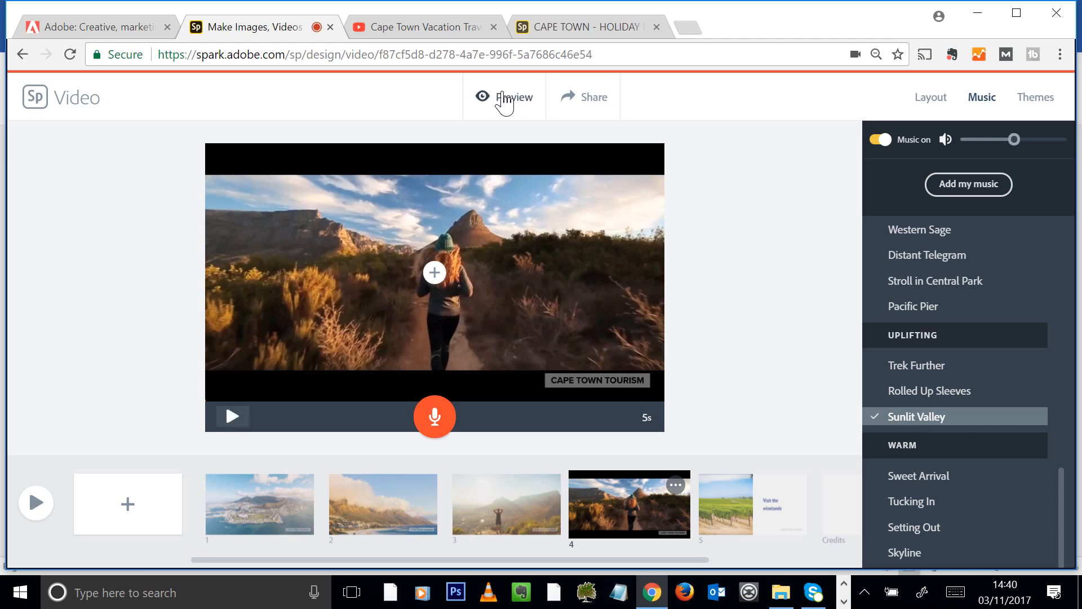
# Play the full 0:41 Cape Town video through in the preview player
pyautogui.click(496, 99)
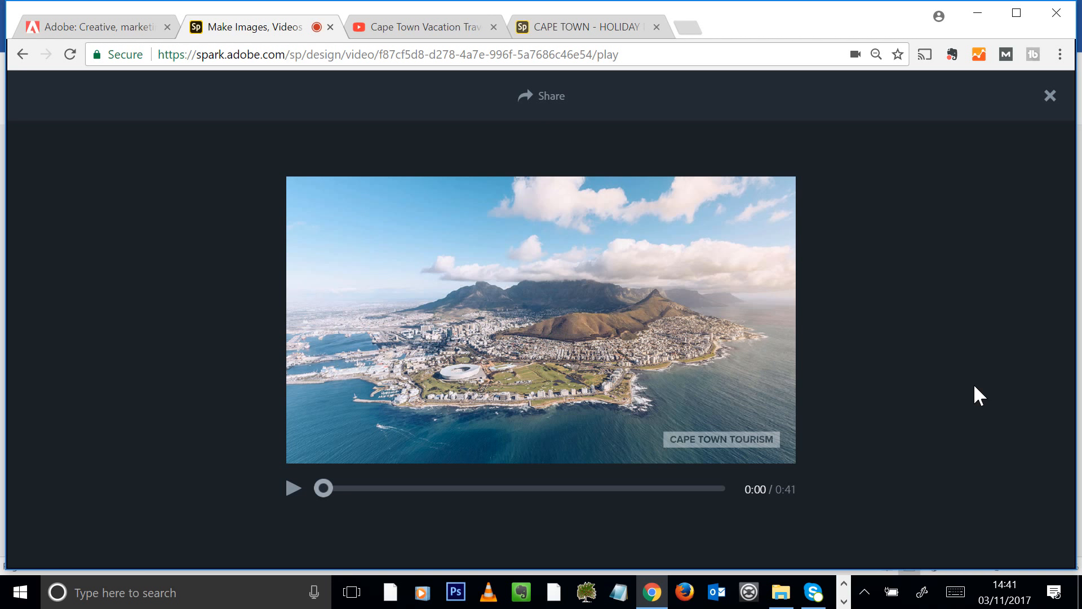
# Share the video under the Travel category and create its public link
pyautogui.click(553, 95)
pyautogui.click(811, 194)
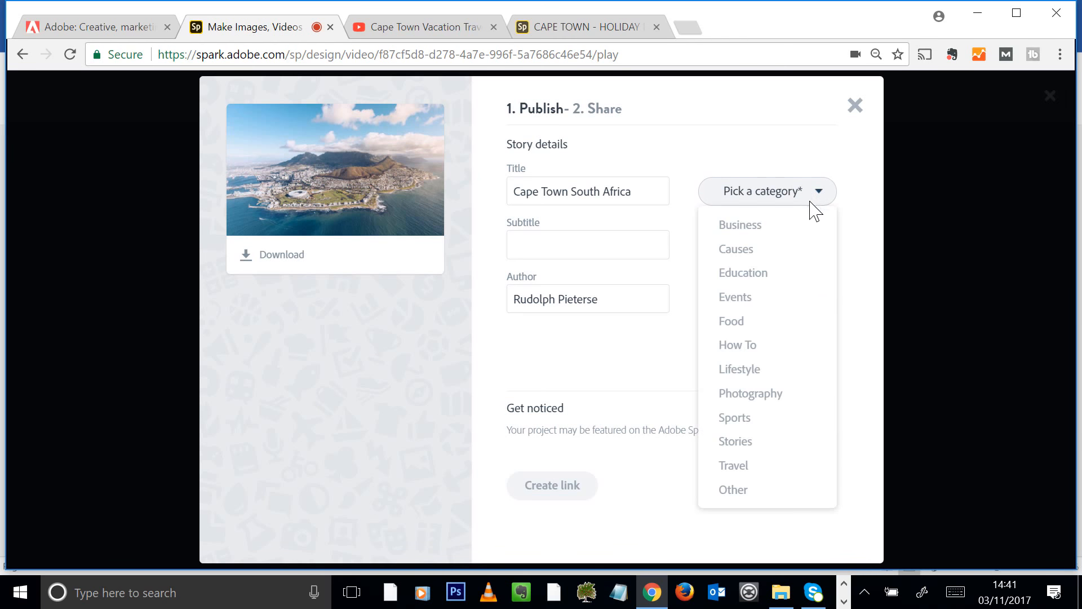
pyautogui.click(745, 466)
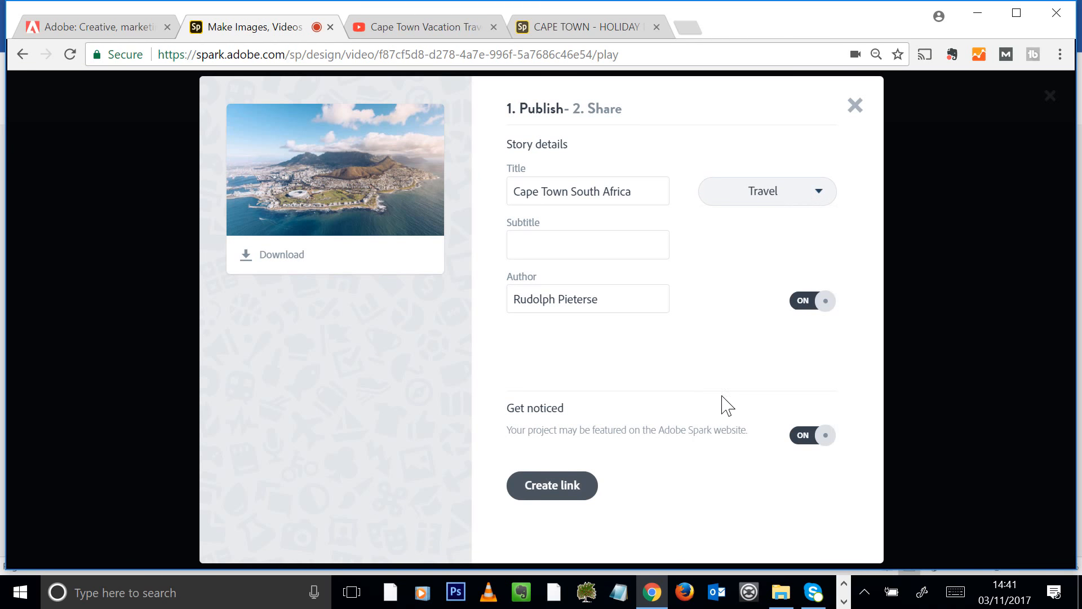
pyautogui.click(554, 490)
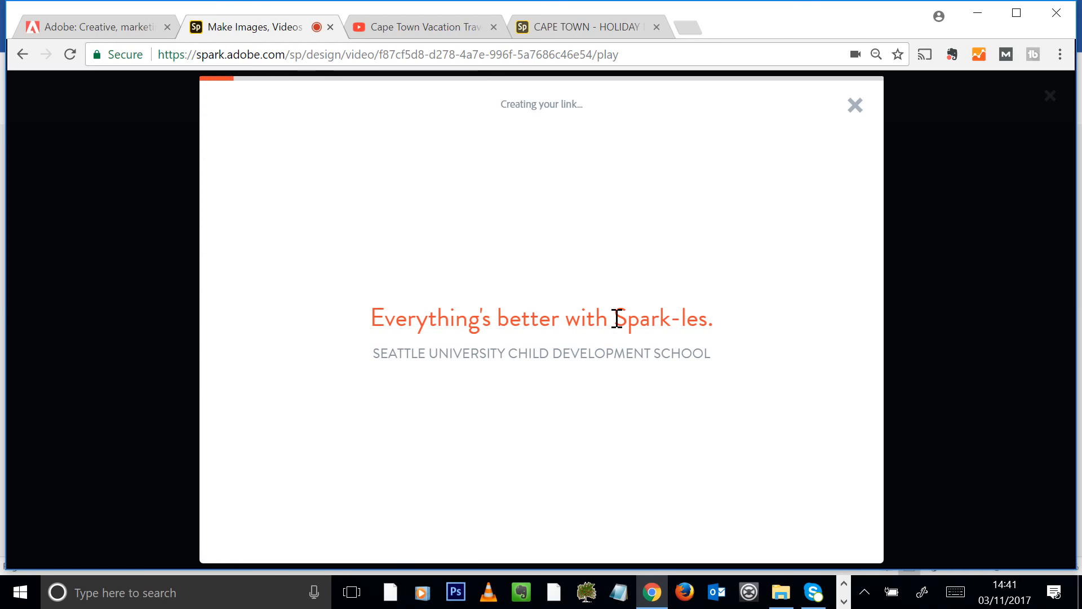